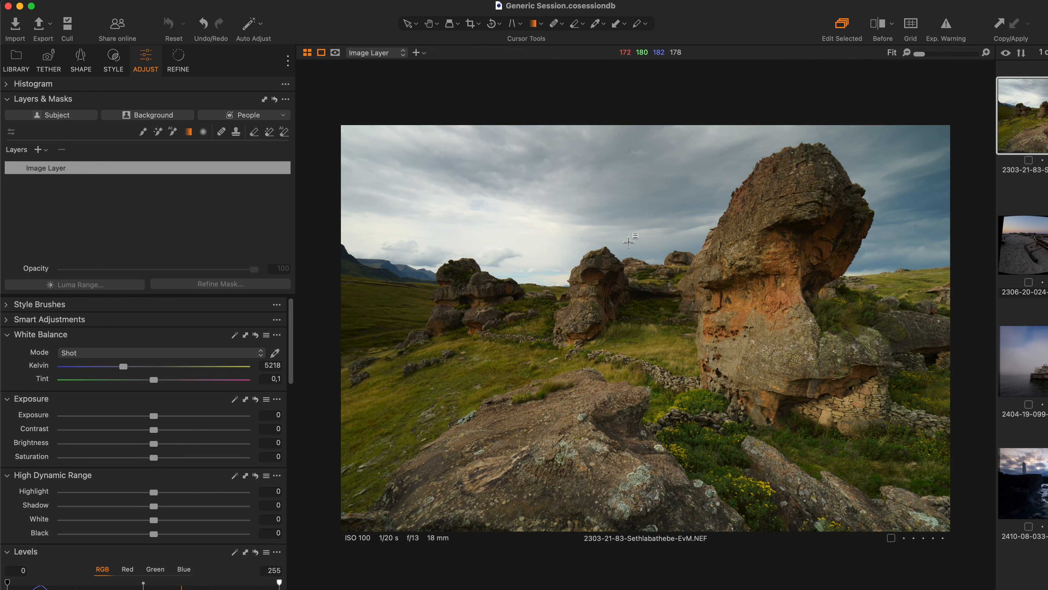
{"action": "left_click_drag", "start_coordinate": [629, 205], "coordinate": [646, 366]}
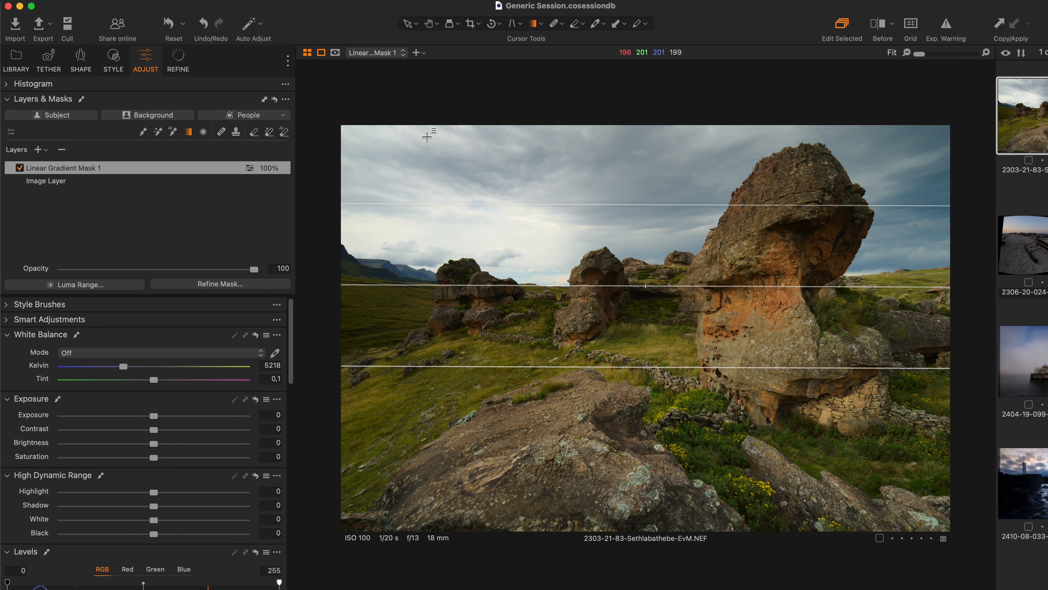
{"action": "key", "text": "m"}
{"action": "key", "text": "super+z"}
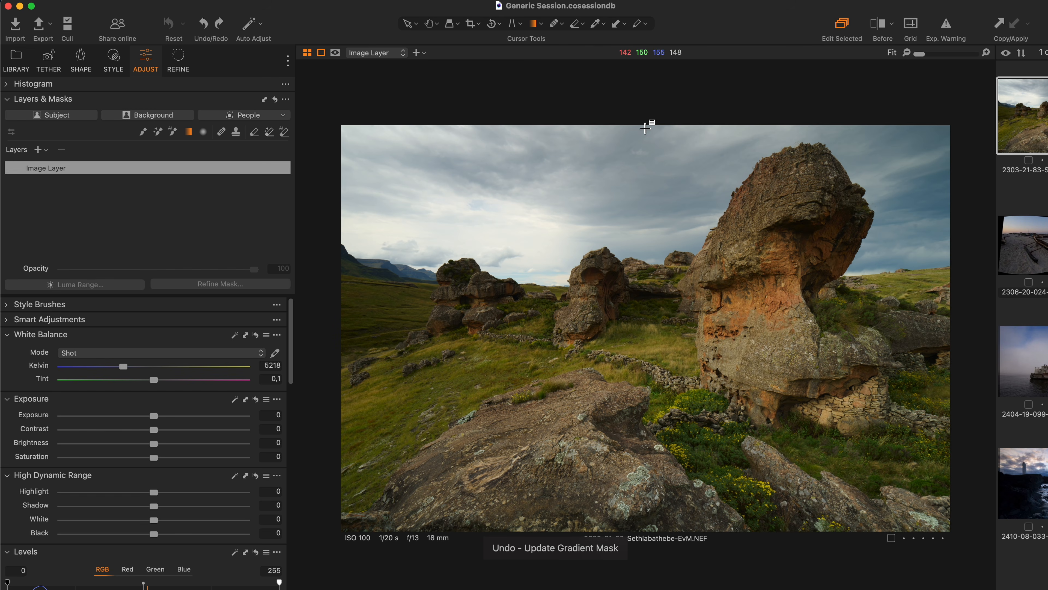
Draw a horizontal linear gradient mask over the sky, tighten its transition around the horizon, and set its Exposure to -0,67
{"action": "left_click_drag", "start_coordinate": [646, 128], "coordinate": [656, 553]}
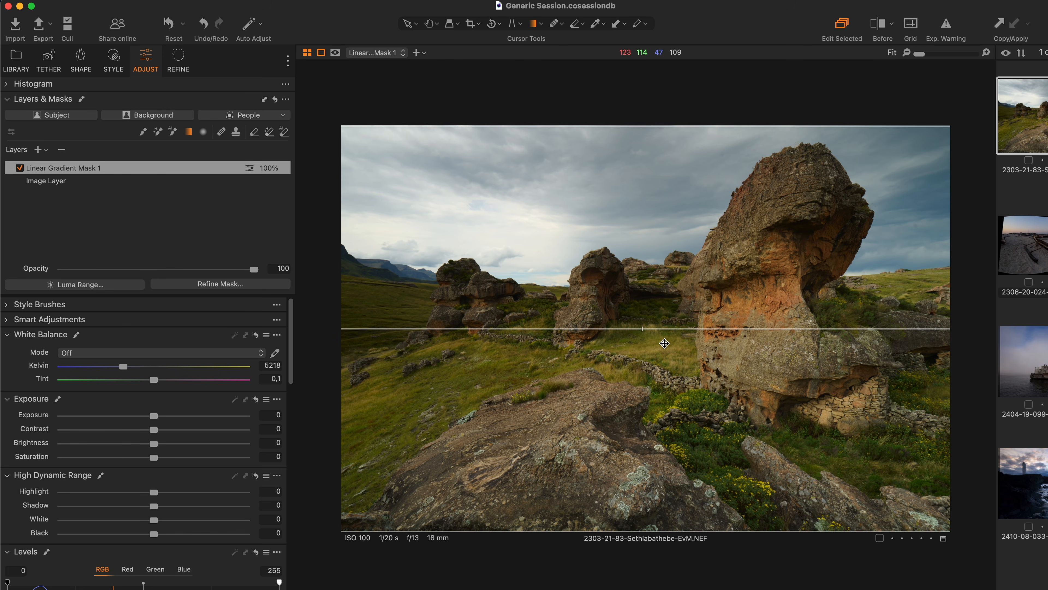
{"action": "left_click_drag", "start_coordinate": [680, 127], "coordinate": [688, 243]}
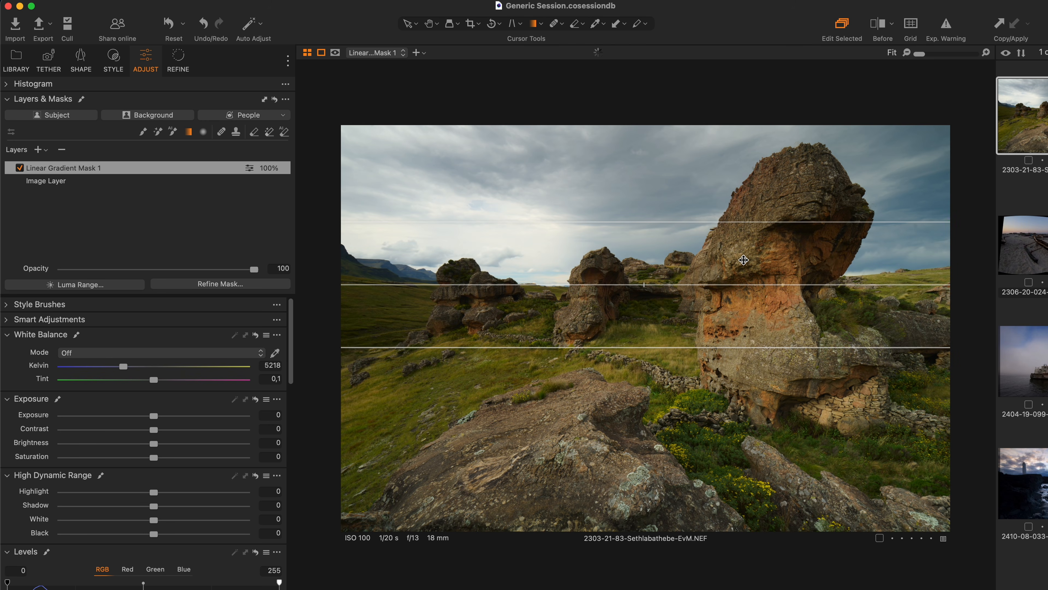
{"action": "left_click_drag", "start_coordinate": [702, 271], "coordinate": [724, 277]}
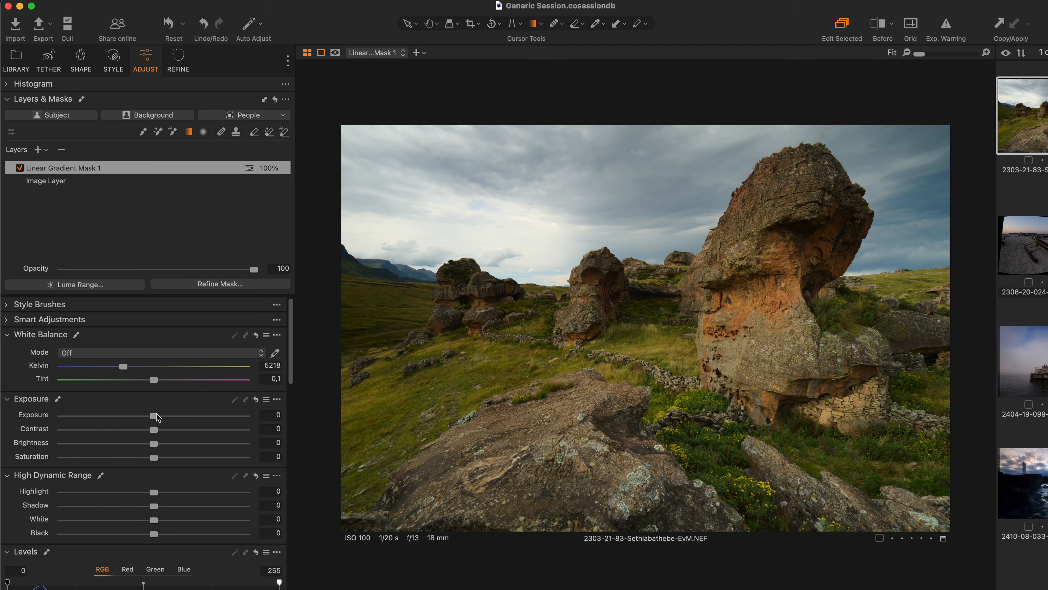
{"action": "left_click_drag", "start_coordinate": [158, 417], "coordinate": [142, 422]}
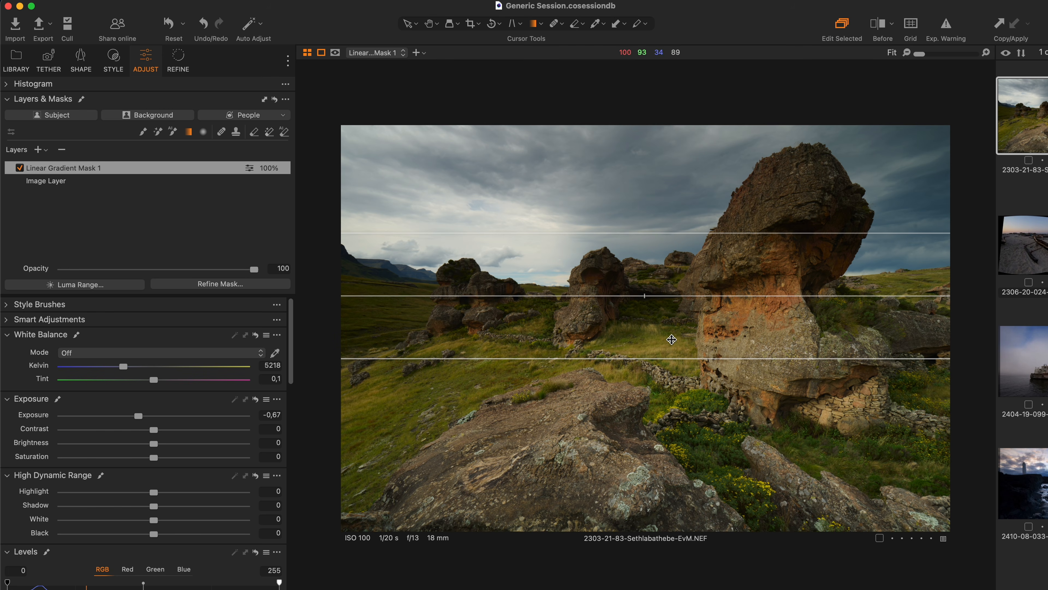
Shift the gradient onto the horizon, widen its transition zone over the rocks, and set the layer's Shadow to 41
{"action": "left_click_drag", "start_coordinate": [671, 339], "coordinate": [670, 237]}
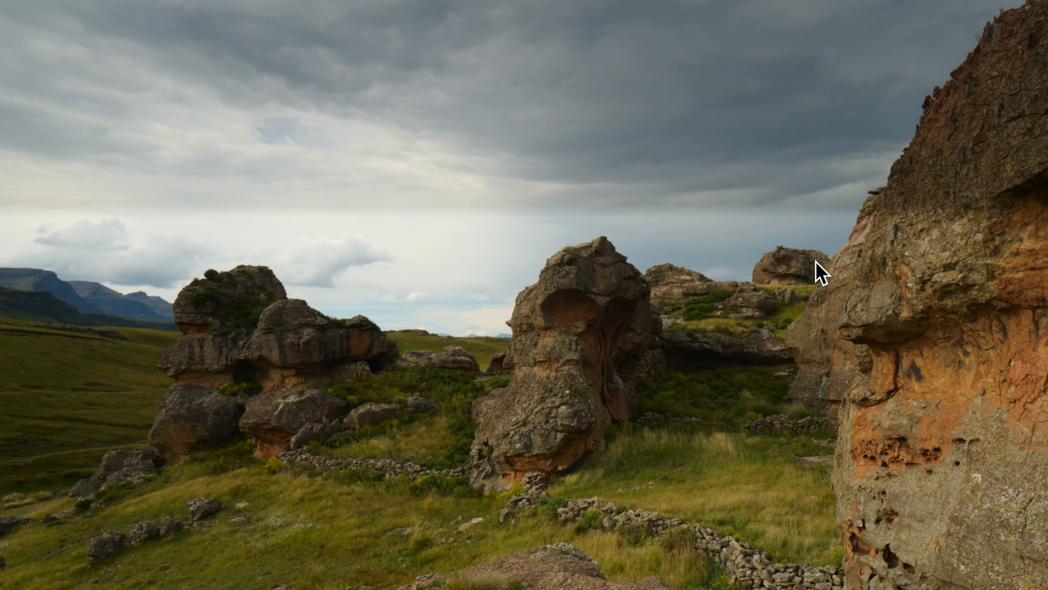
{"action": "key", "text": "g"}
{"action": "left_click_drag", "start_coordinate": [709, 225], "coordinate": [695, 494]}
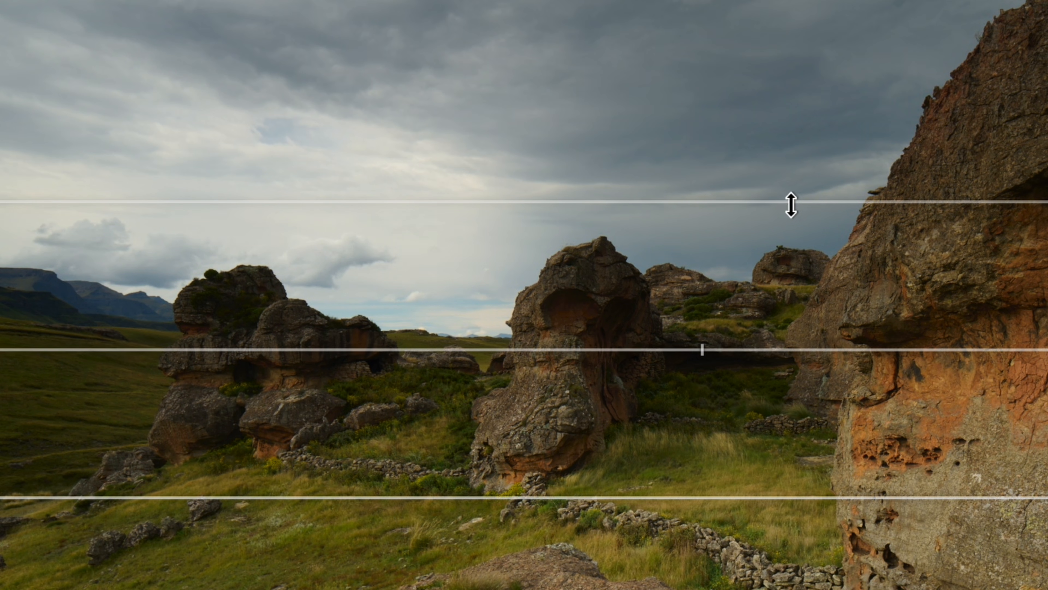
{"action": "left_click_drag", "start_coordinate": [791, 203], "coordinate": [799, 161]}
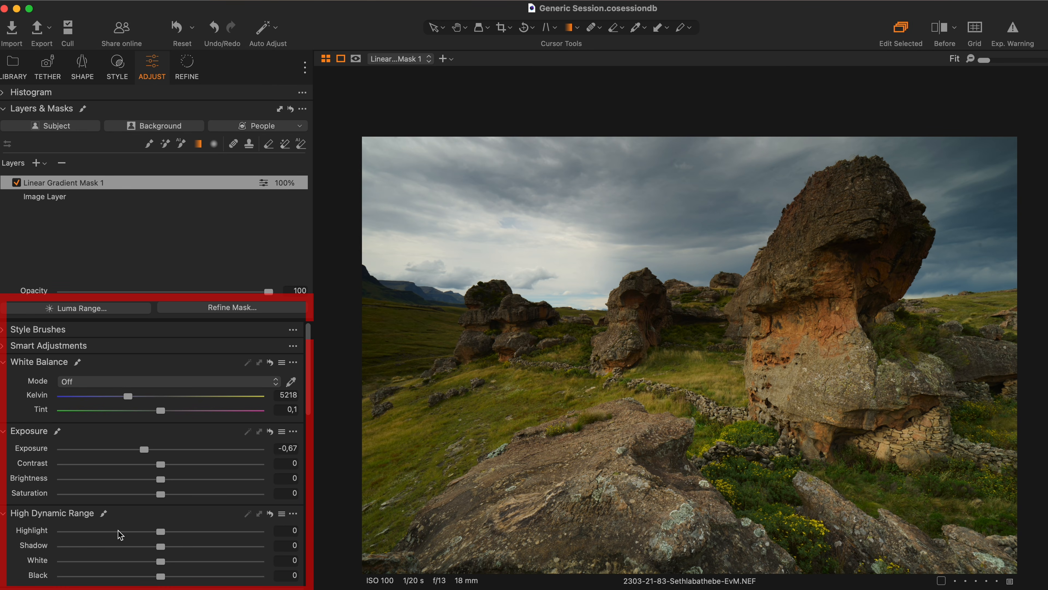
{"action": "scroll", "coordinate": [312, 404], "scroll_direction": "down", "scroll_amount": 4}
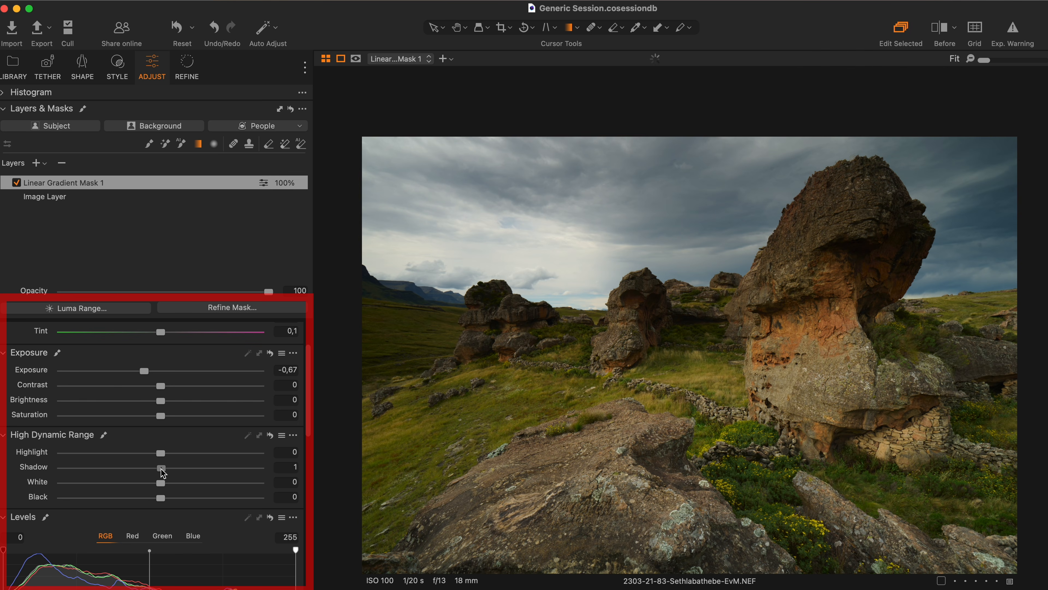
{"action": "left_click_drag", "start_coordinate": [161, 466], "coordinate": [202, 466]}
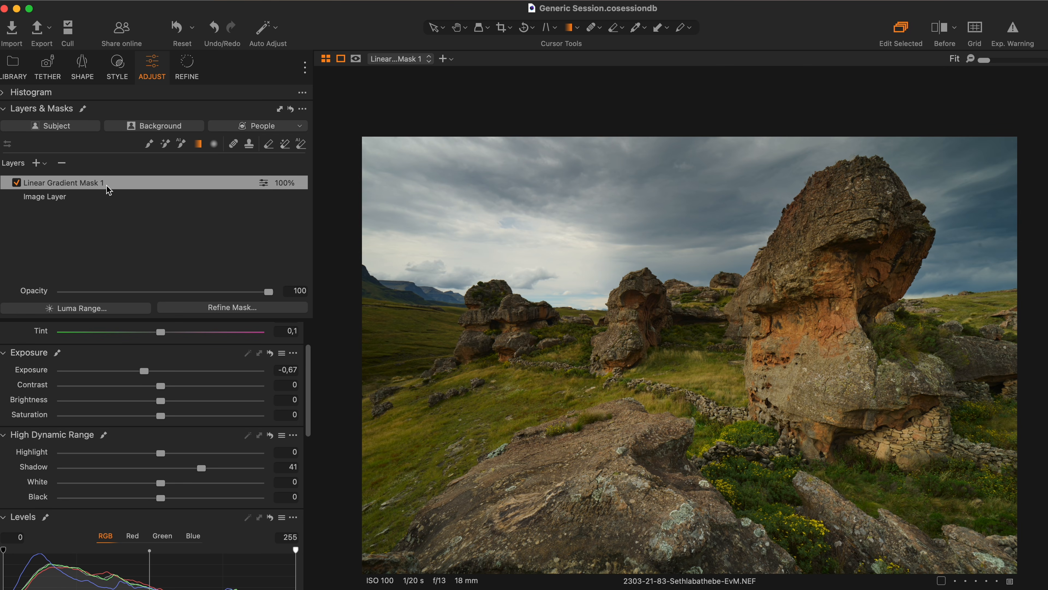
Add a new adjustment layer, draw a linear gradient upward from the foreground rock on it, and raise its Exposure slightly
{"action": "left_click", "coordinate": [37, 163]}
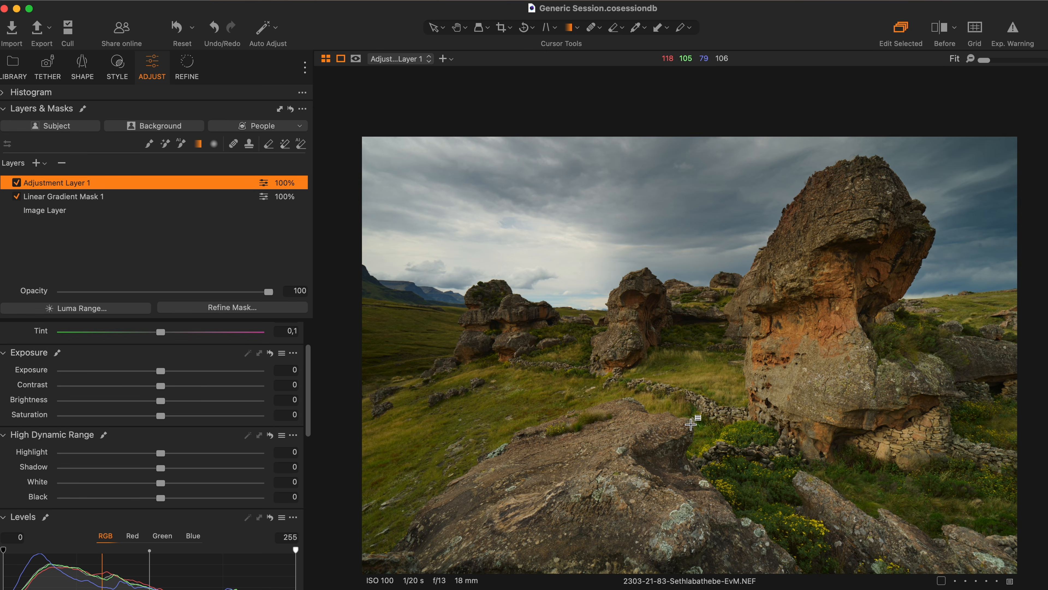
{"action": "left_click_drag", "start_coordinate": [690, 387], "coordinate": [693, 209]}
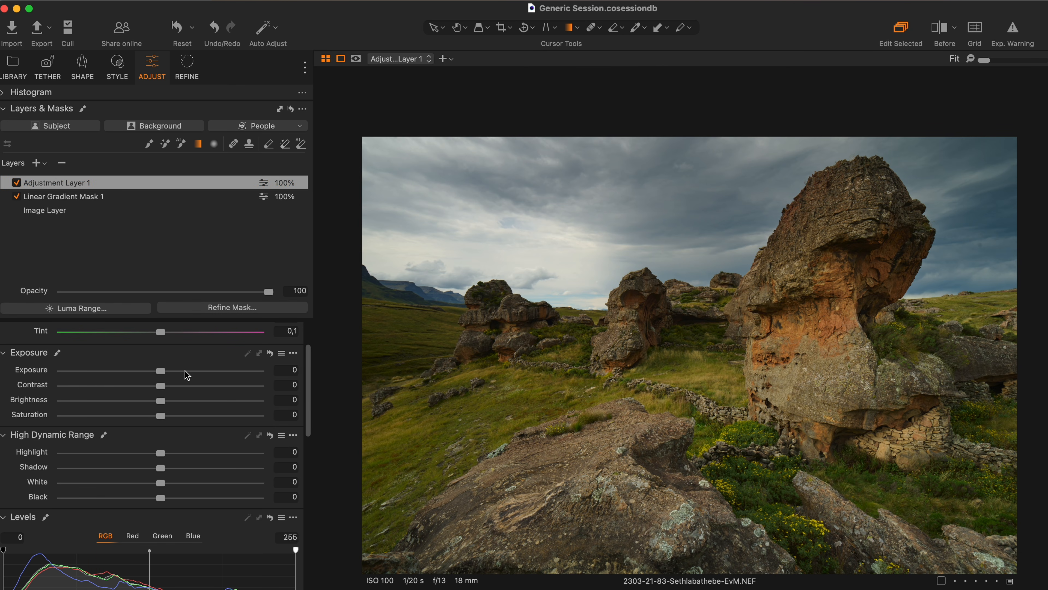
{"action": "mouse_move", "coordinate": [160, 370]}
{"action": "left_mouse_down"}
{"action": "mouse_move", "coordinate": [176, 387]}
{"action": "mouse_move", "coordinate": [169, 373]}
{"action": "left_mouse_up"}
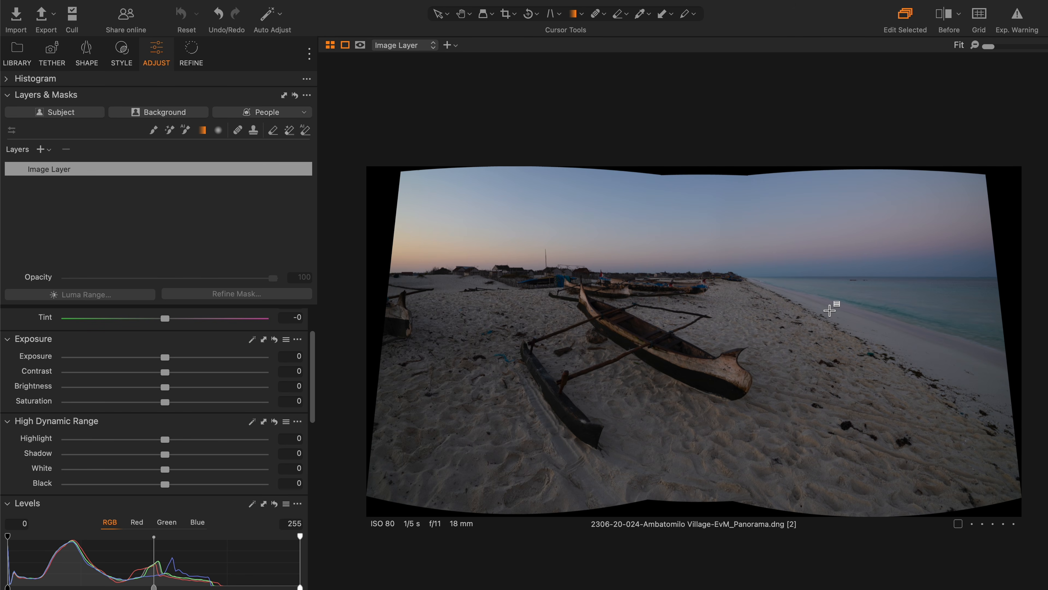
Crop the beach panorama with an Unconstrained ratio to 2160 x 1284 px, trimming away its curved black borders
{"action": "key", "text": "c"}
{"action": "left_click_drag", "start_coordinate": [698, 169], "coordinate": [697, 177]}
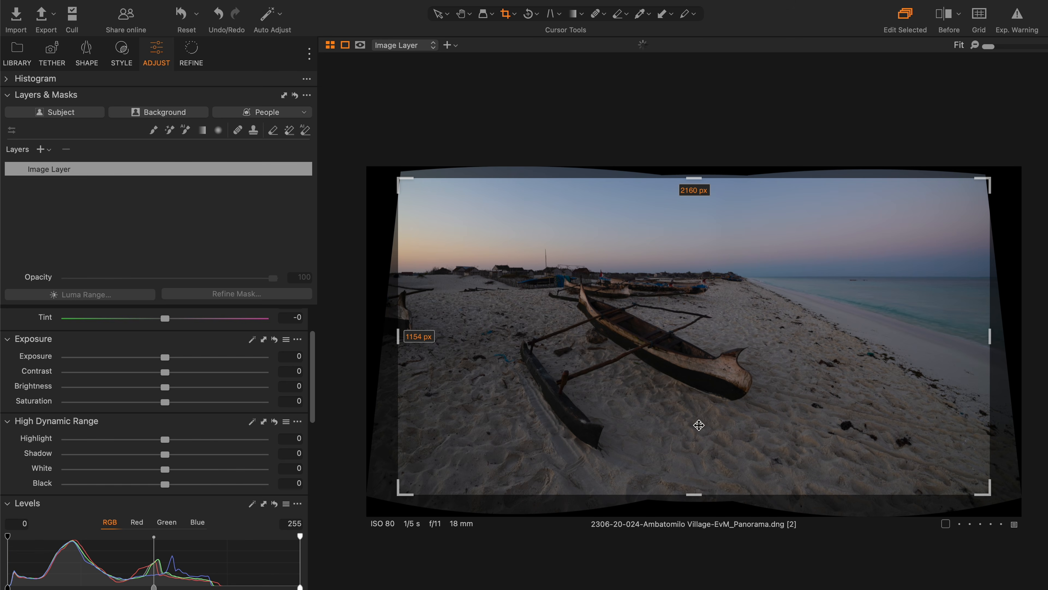
{"action": "right_click", "coordinate": [627, 267]}
{"action": "left_click", "coordinate": [659, 193]}
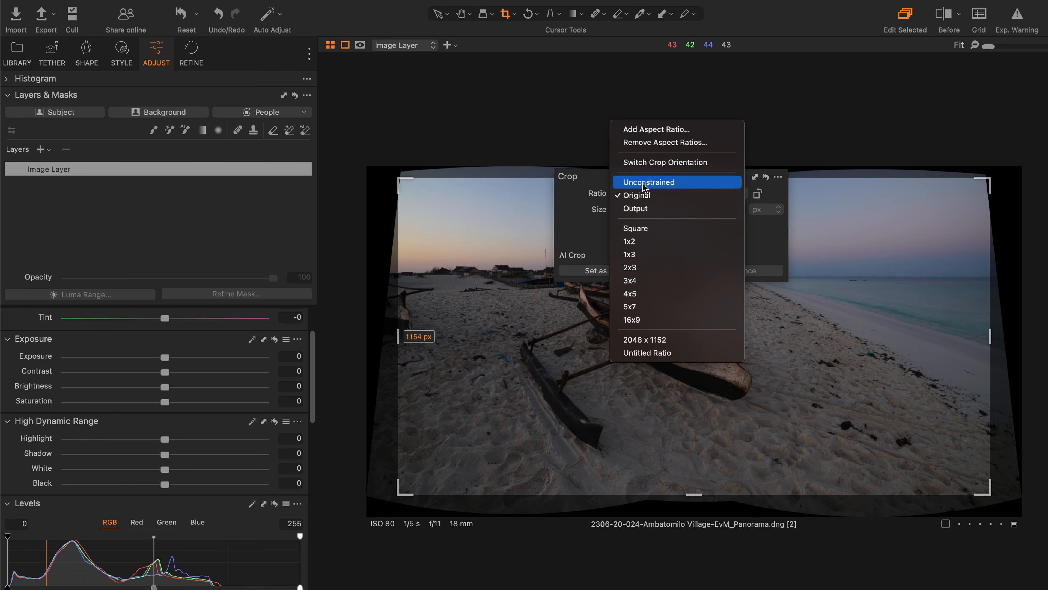
{"action": "left_click", "coordinate": [661, 180]}
{"action": "left_click_drag", "start_coordinate": [398, 322], "coordinate": [422, 320]}
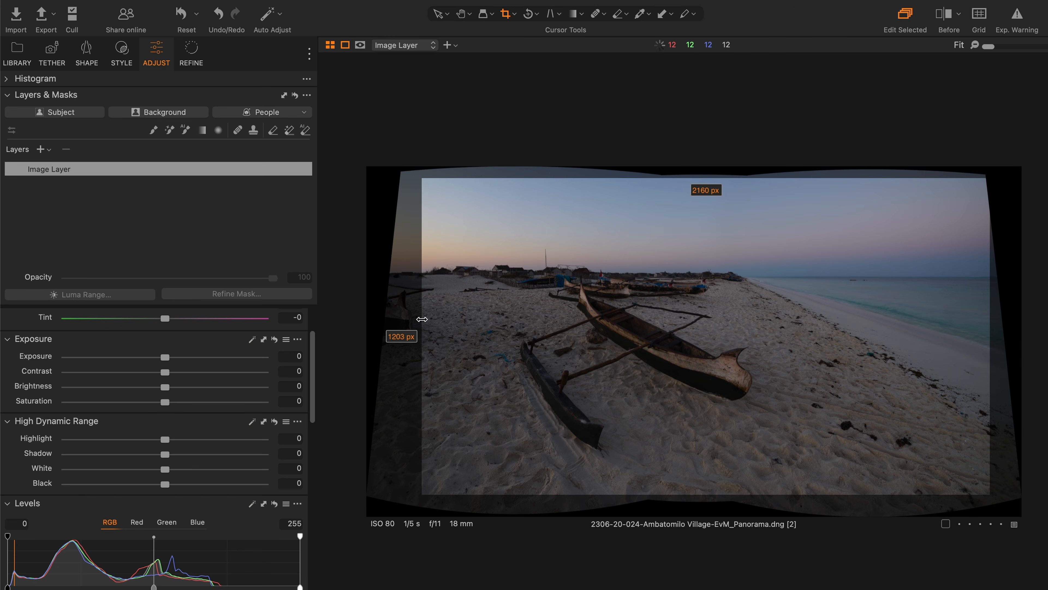
{"action": "left_click_drag", "start_coordinate": [989, 337], "coordinate": [954, 337]}
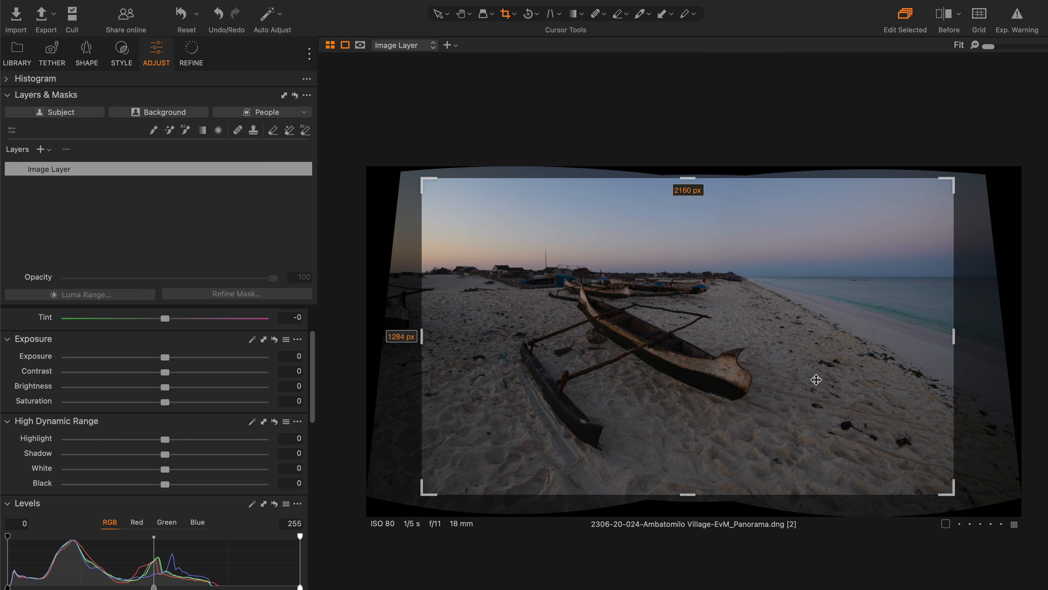
{"action": "key", "text": "h"}
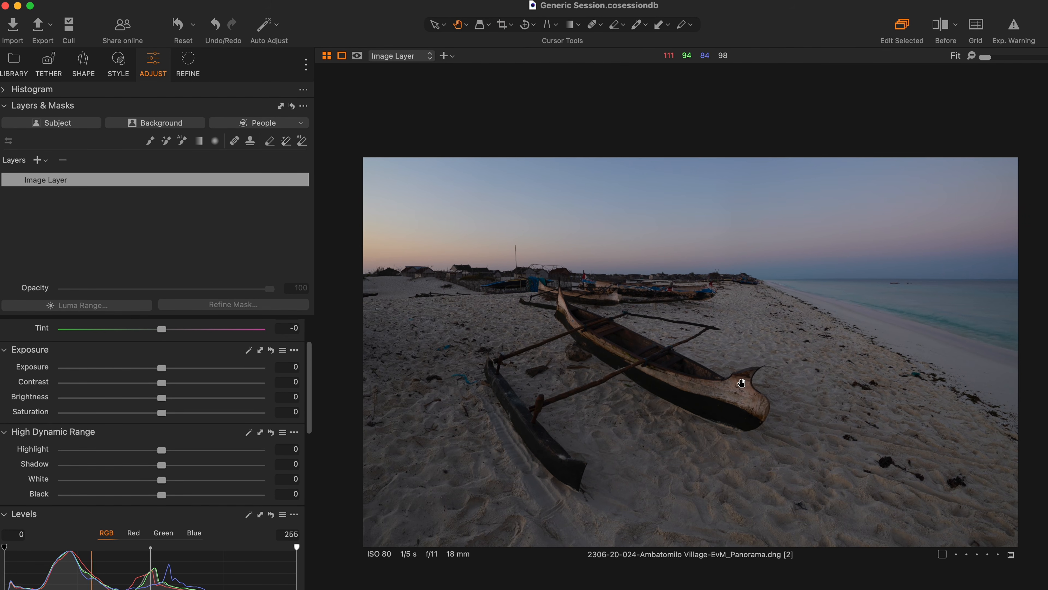
Draw a linear gradient mask from mid-sky to below the horizon and shape its Luma curve into a gentle S for contrast
{"action": "key", "text": "g"}
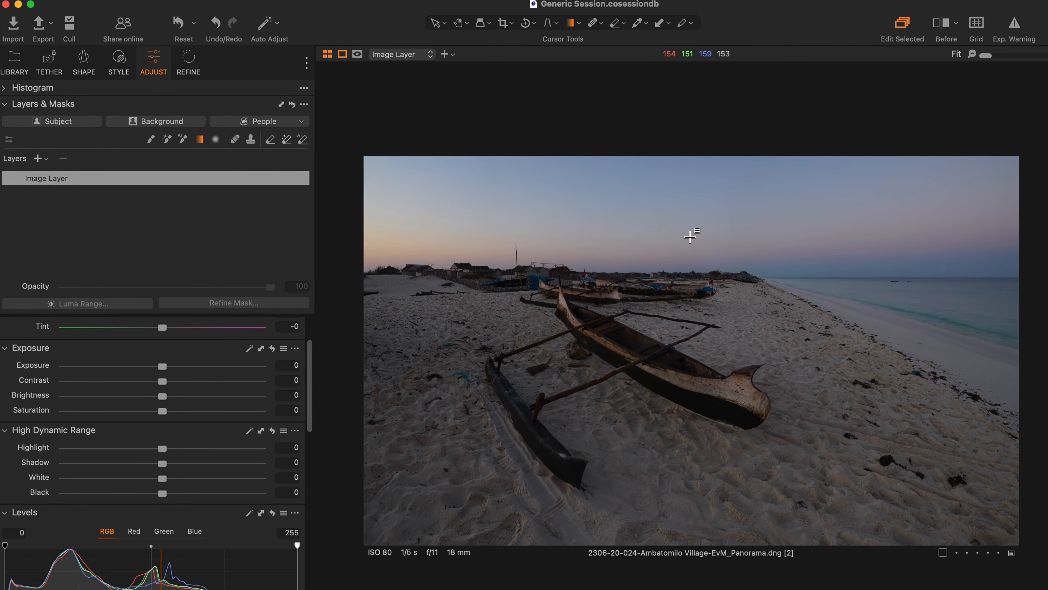
{"action": "left_click_drag", "start_coordinate": [689, 233], "coordinate": [693, 321]}
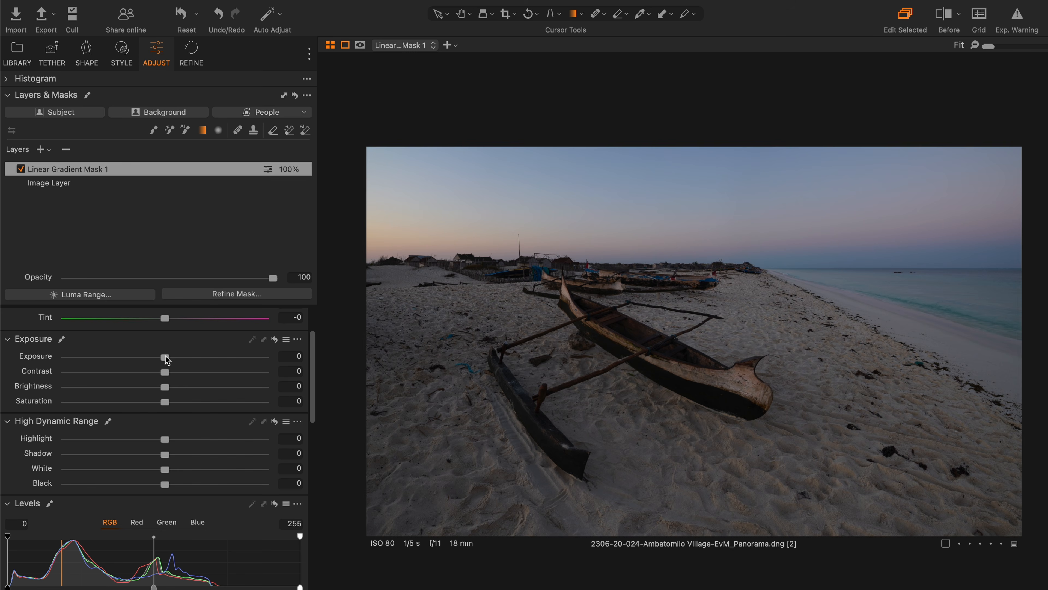
{"action": "scroll", "coordinate": [315, 362], "scroll_direction": "down", "scroll_amount": 10}
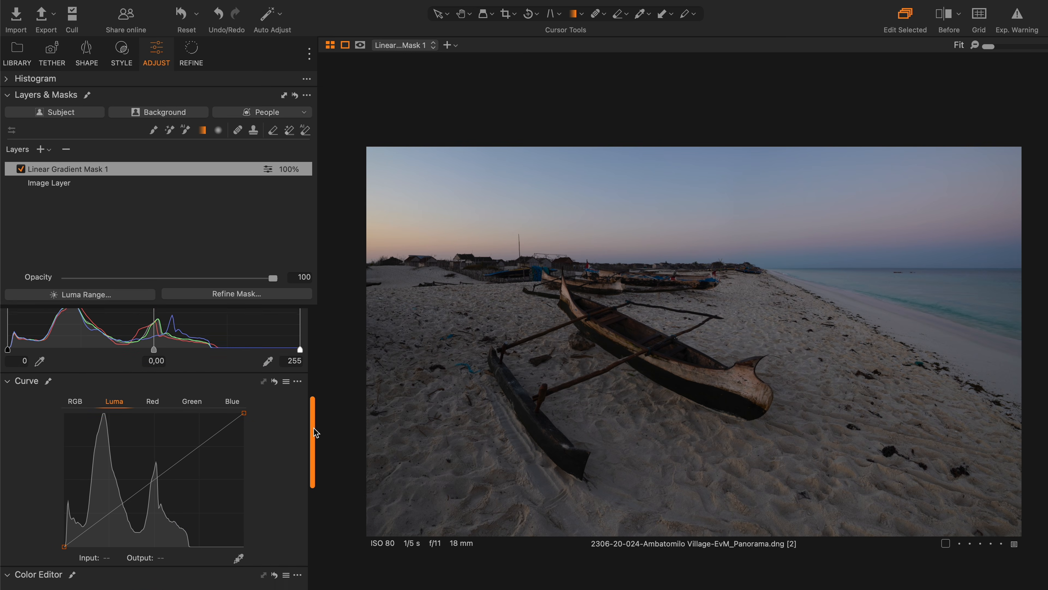
{"action": "left_click_drag", "start_coordinate": [159, 437], "coordinate": [158, 448]}
{"action": "left_click_drag", "start_coordinate": [109, 480], "coordinate": [109, 482]}
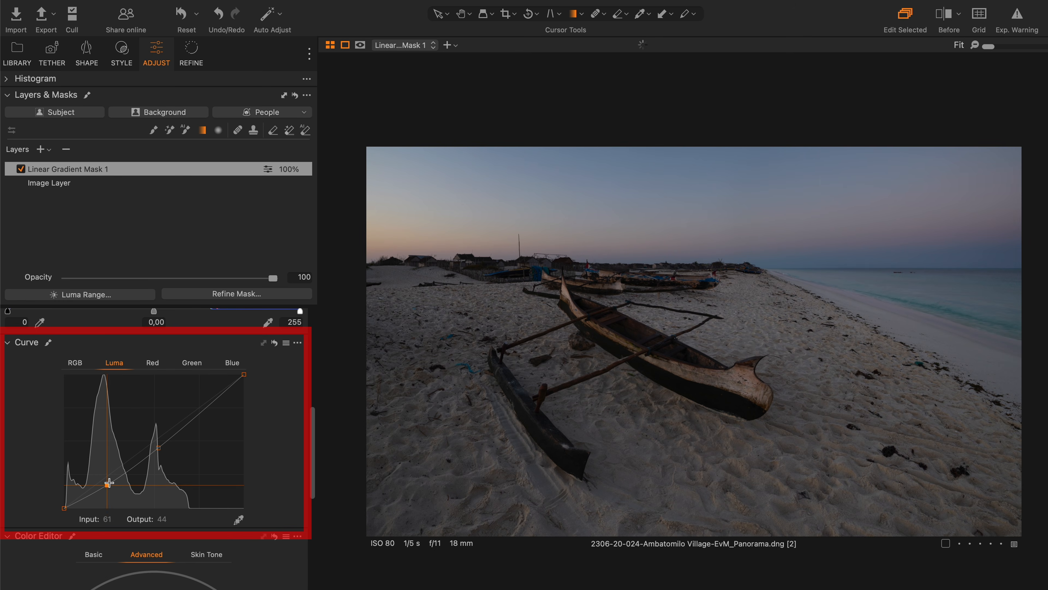
{"action": "left_click_drag", "start_coordinate": [200, 421], "coordinate": [197, 407]}
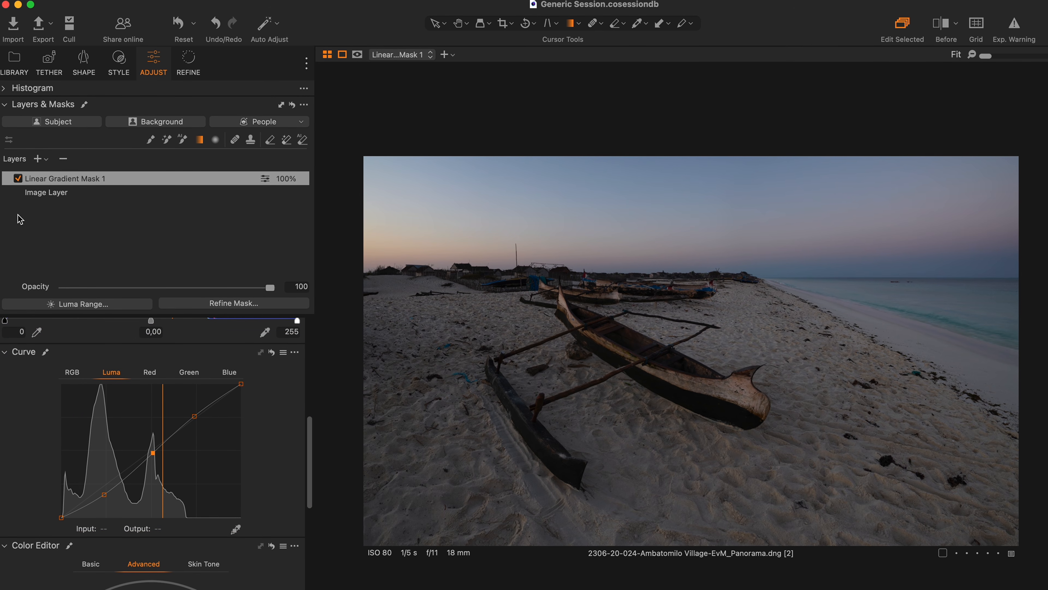
Compare the photo with the sky's gradient layer switched off and on
{"action": "left_click", "coordinate": [20, 178]}
{"action": "left_click", "coordinate": [20, 178]}
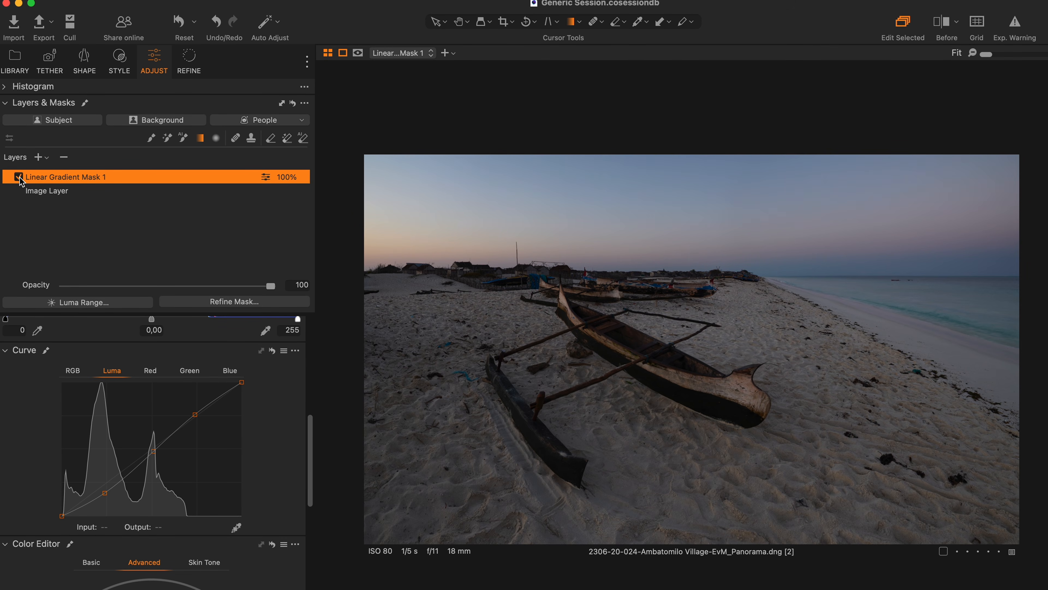
{"action": "left_click", "coordinate": [20, 178]}
{"action": "left_click", "coordinate": [19, 177]}
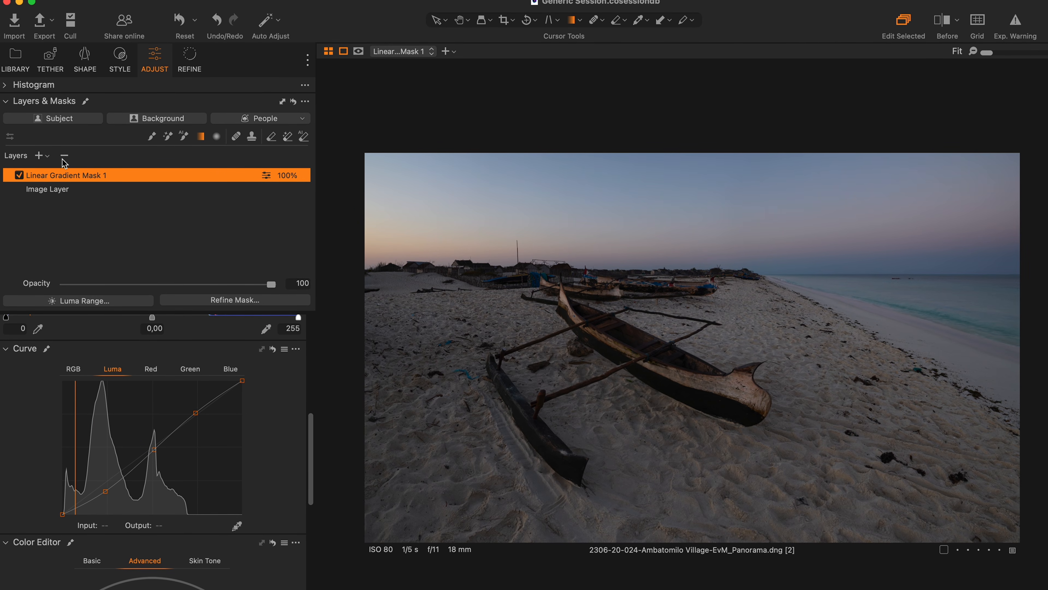
Add a new adjustment layer and brighten the shadows and midtones with its Luma curve while anchoring the highlights
{"action": "left_click", "coordinate": [41, 156]}
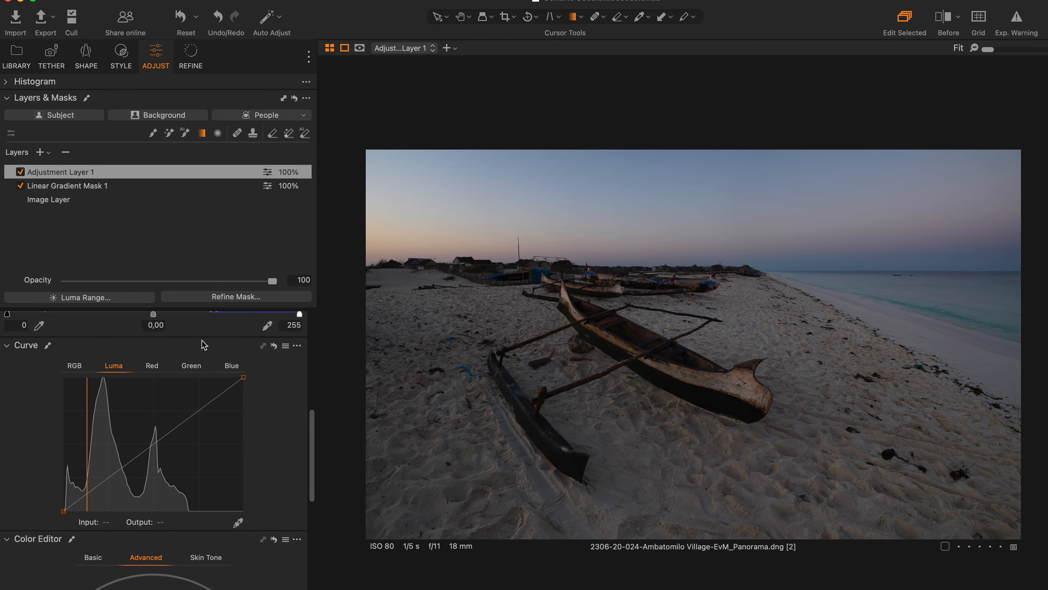
{"action": "left_click_drag", "start_coordinate": [144, 446], "coordinate": [145, 436]}
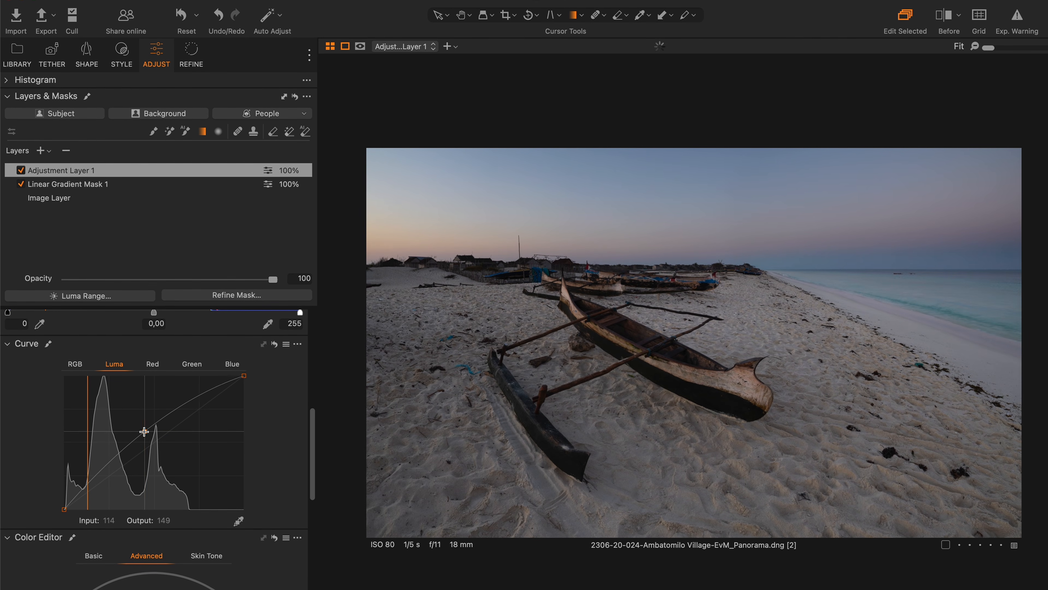
{"action": "left_click_drag", "start_coordinate": [92, 482], "coordinate": [92, 475]}
{"action": "left_click", "coordinate": [197, 402]}
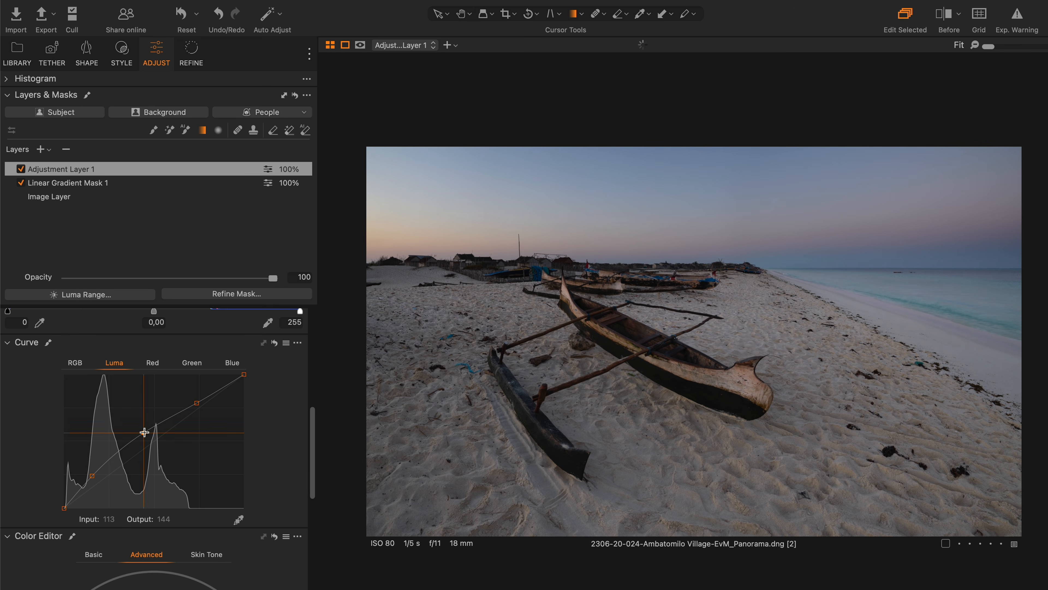
{"action": "left_click_drag", "start_coordinate": [144, 432], "coordinate": [146, 427]}
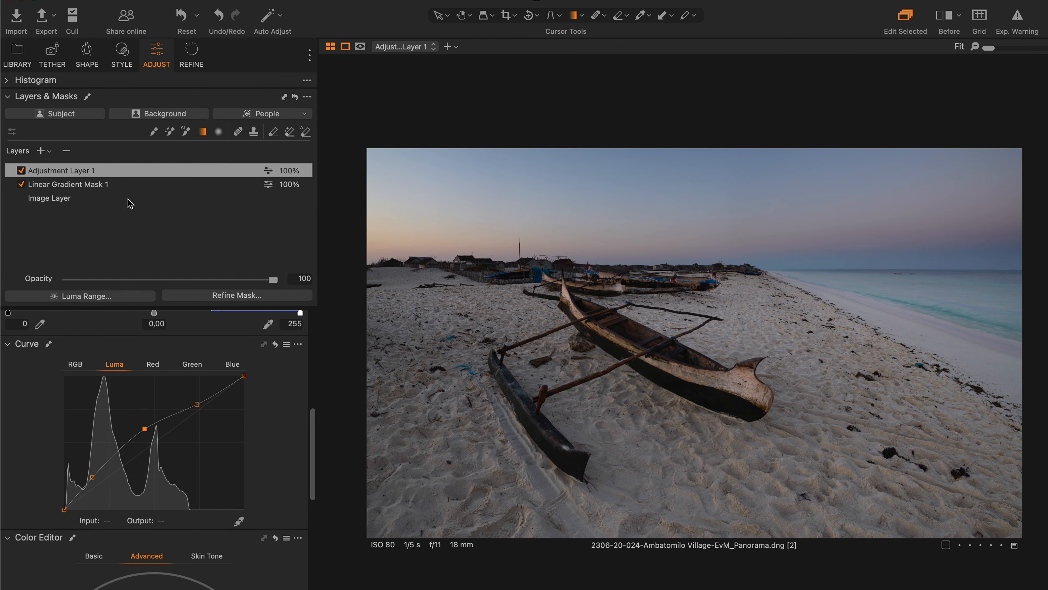
Strengthen the Luma curve of the sky's gradient layer by raising its highlights and midtones and slightly lowering its shadows
{"action": "left_click", "coordinate": [106, 189]}
{"action": "left_click_drag", "start_coordinate": [199, 412], "coordinate": [193, 399]}
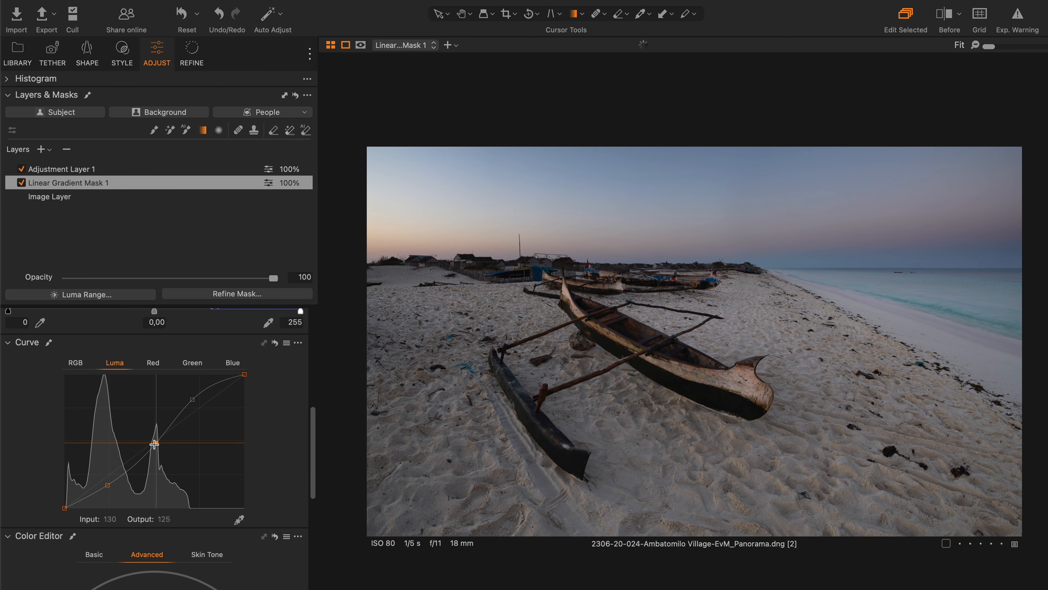
{"action": "left_click_drag", "start_coordinate": [154, 444], "coordinate": [154, 440]}
{"action": "left_click_drag", "start_coordinate": [108, 486], "coordinate": [109, 487]}
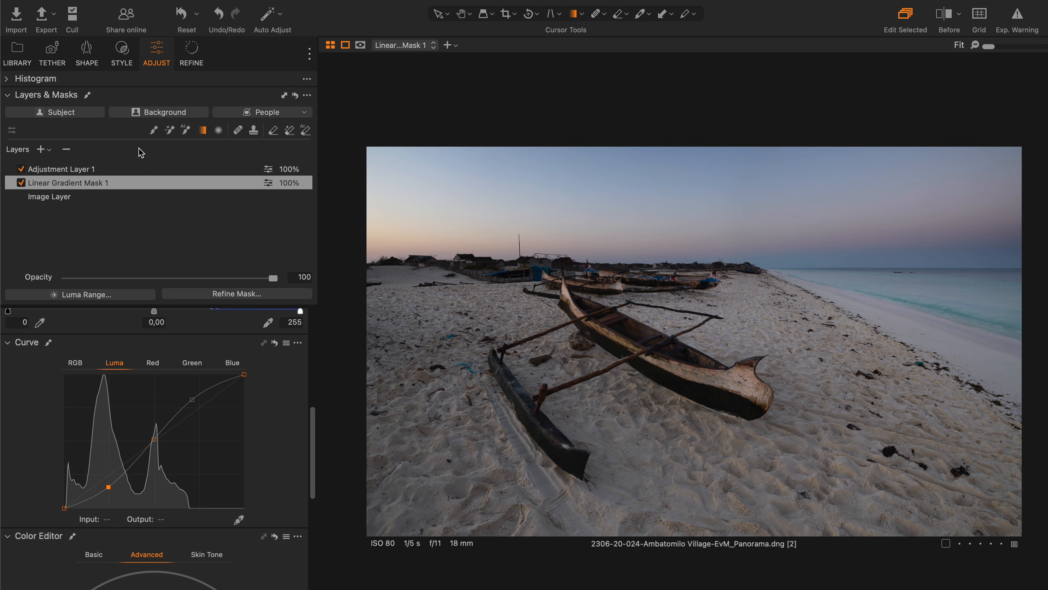
Open the Vignetting settings and try a negative Amount to darken the photo's edges
{"action": "scroll", "coordinate": [312, 430], "scroll_direction": "up", "scroll_amount": 10}
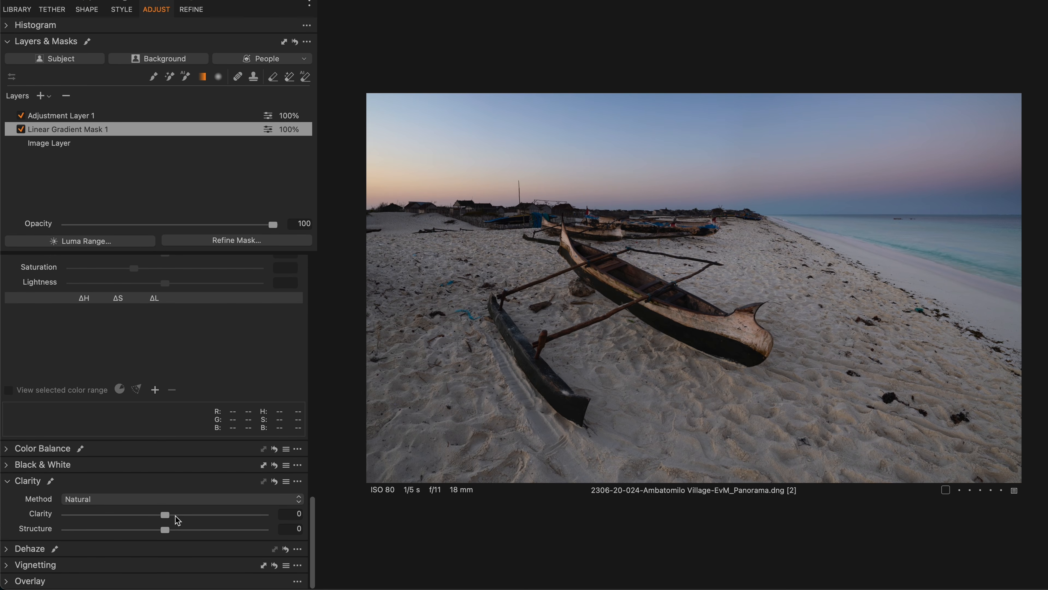
{"action": "left_click", "coordinate": [28, 568]}
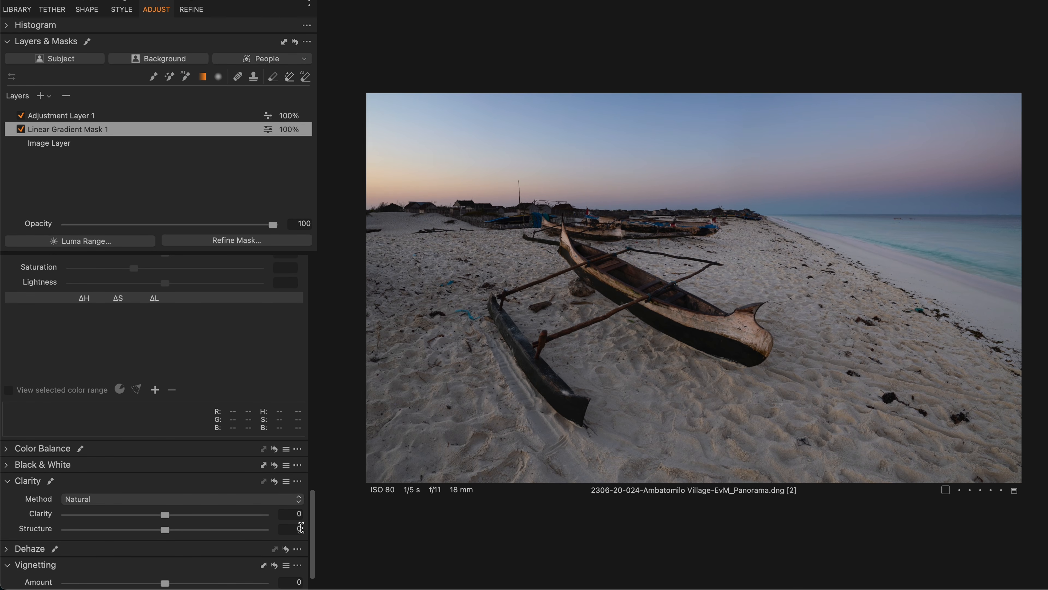
{"action": "scroll", "coordinate": [163, 539], "scroll_direction": "down", "scroll_amount": 1}
{"action": "mouse_move", "coordinate": [166, 546]}
{"action": "left_mouse_down"}
{"action": "mouse_move", "coordinate": [145, 544]}
{"action": "mouse_move", "coordinate": [167, 546]}
{"action": "mouse_move", "coordinate": [154, 547]}
{"action": "left_mouse_up"}
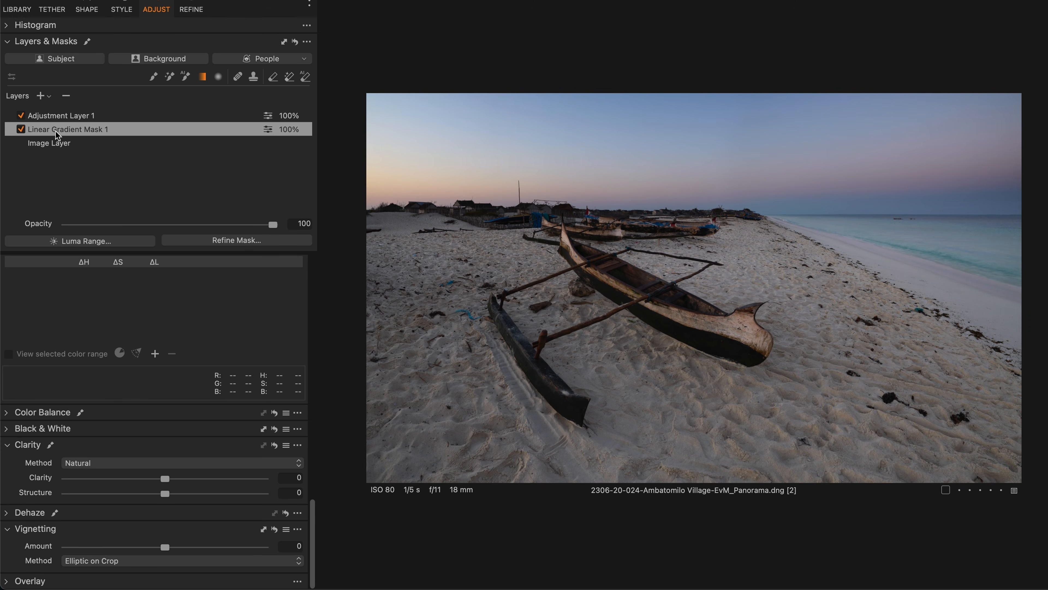
Add a new adjustment layer and draw a large elliptical radial mask centred near the boat
{"action": "left_click", "coordinate": [40, 96]}
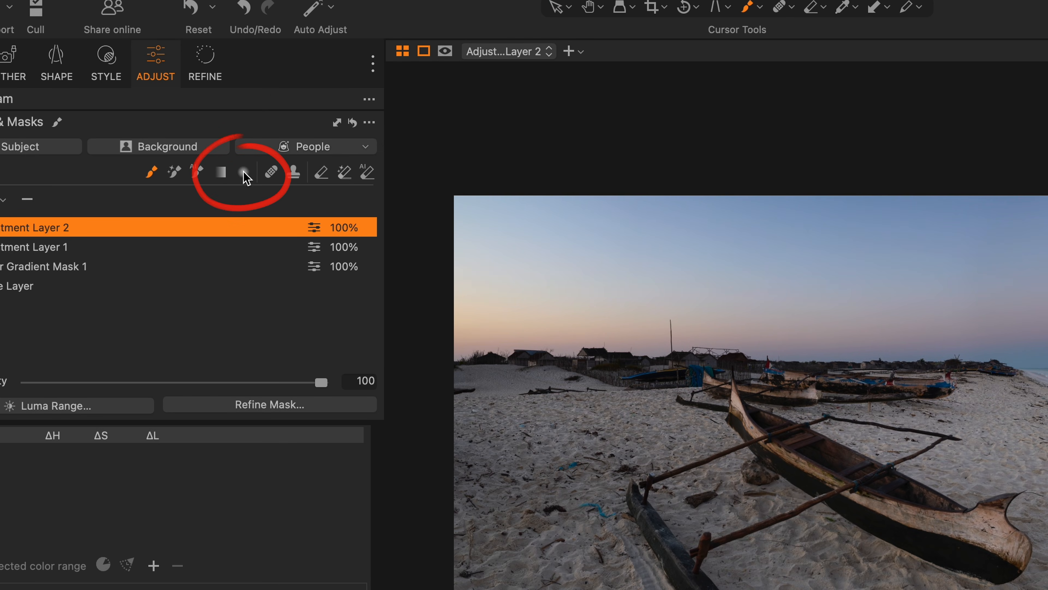
{"action": "left_click", "coordinate": [243, 172]}
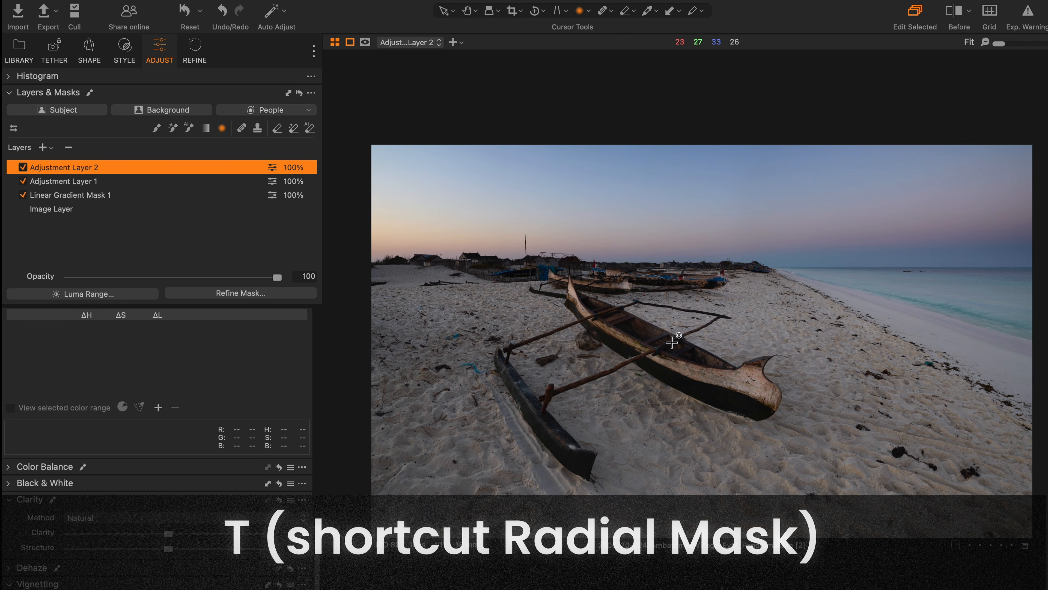
{"action": "left_click_drag", "start_coordinate": [685, 334], "coordinate": [719, 331]}
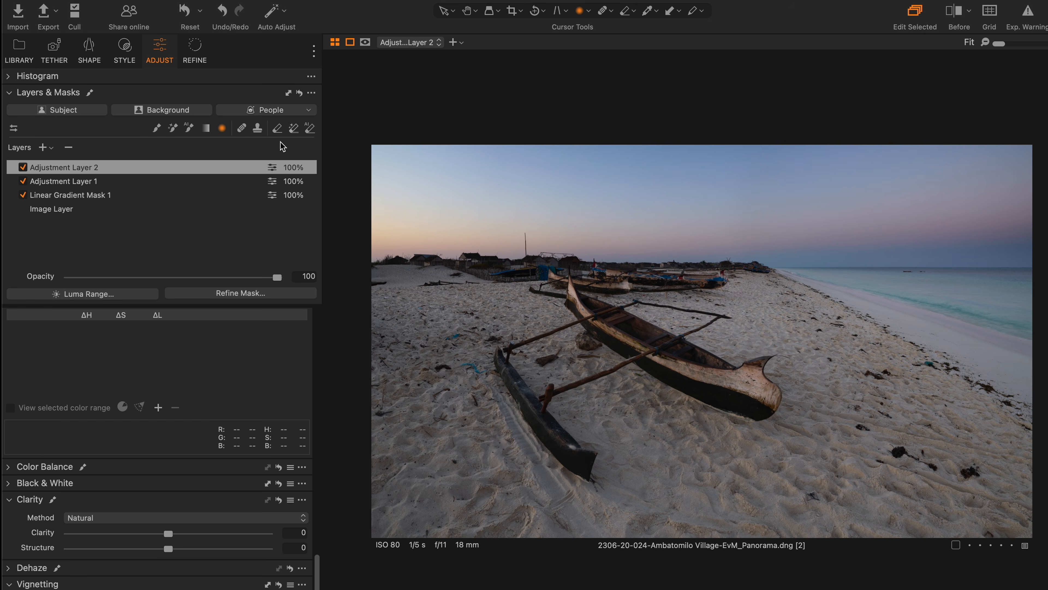
Invert the radial mask on the new layer and show the mask overlay
{"action": "right_click", "coordinate": [275, 169]}
{"action": "left_click", "coordinate": [285, 188]}
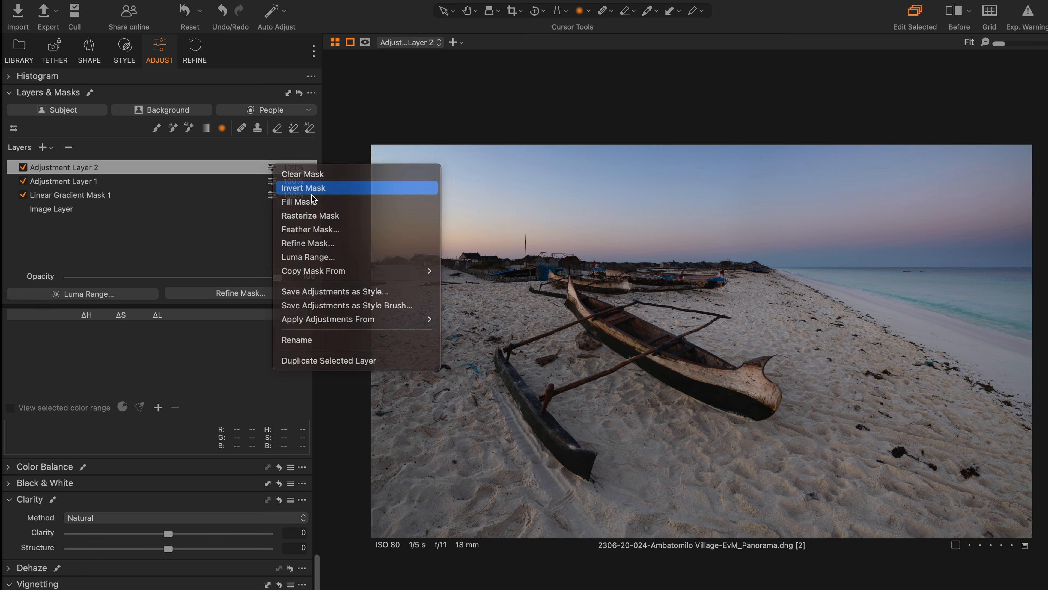
{"action": "key", "text": "m"}
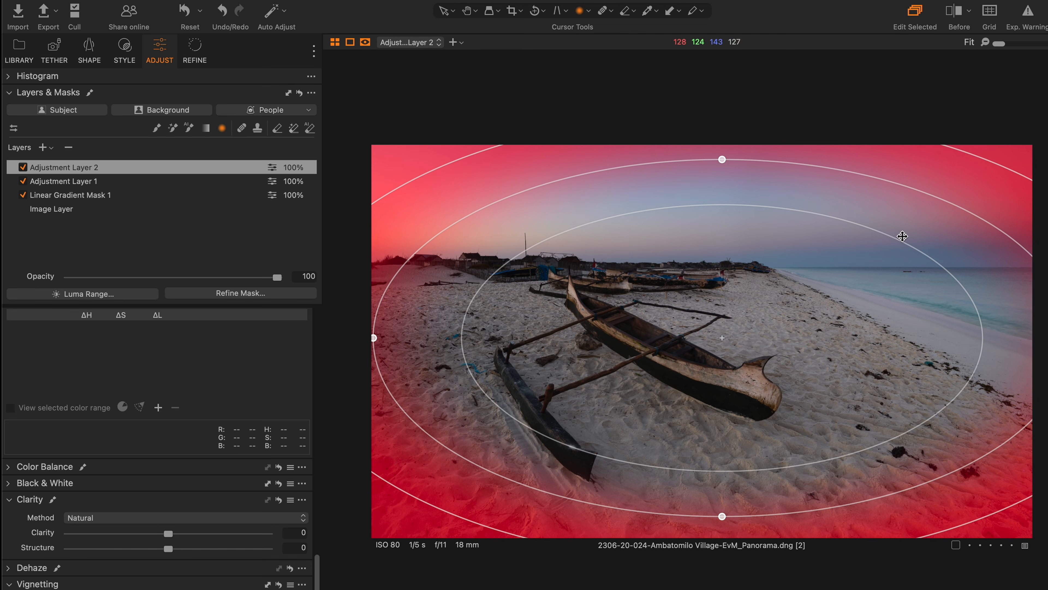
Adjust the size and rotation of the radial mask, leaving it as a wide, level ellipse with the photo's edges masked
{"action": "left_click_drag", "start_coordinate": [904, 245], "coordinate": [870, 263]}
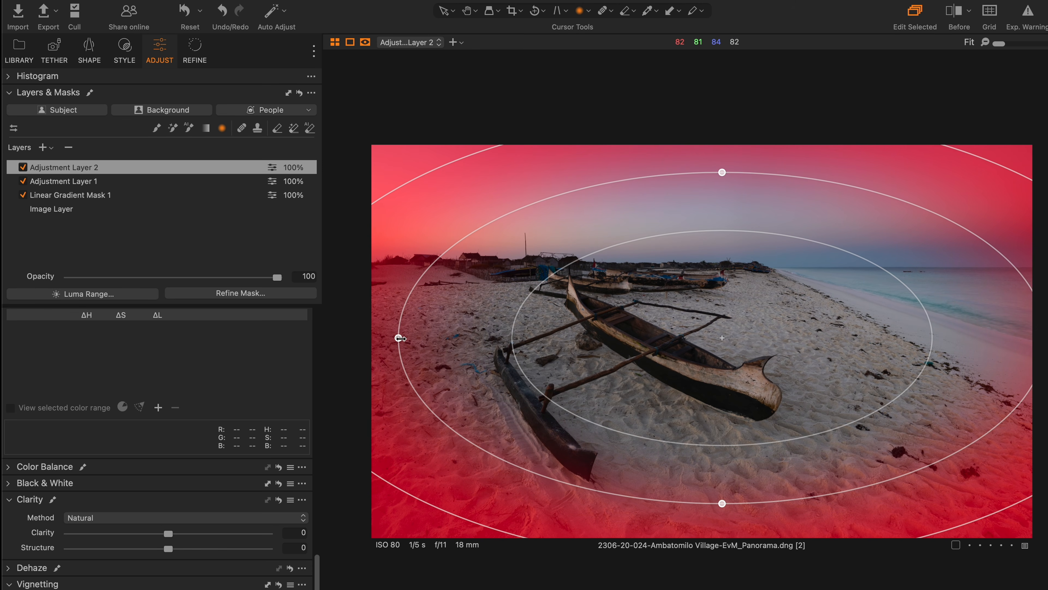
{"action": "left_click_drag", "start_coordinate": [457, 244], "coordinate": [436, 269]}
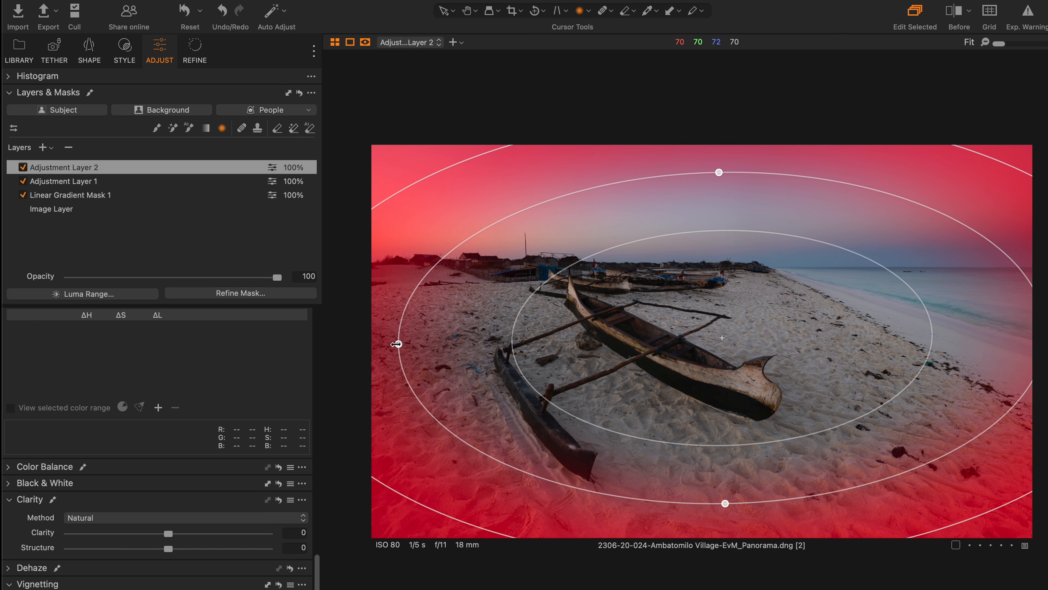
{"action": "left_click_drag", "start_coordinate": [396, 344], "coordinate": [375, 344]}
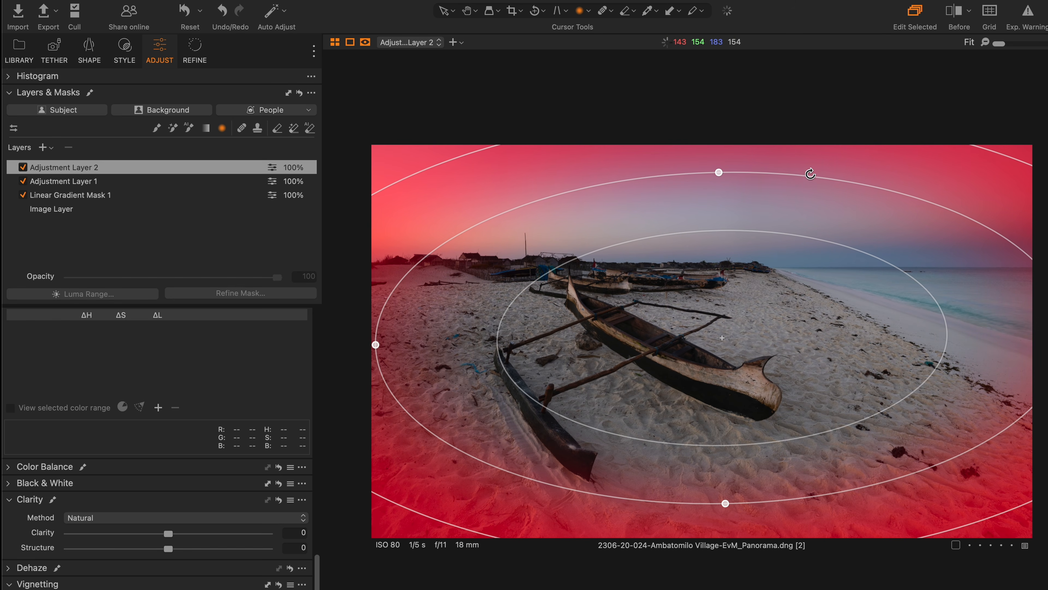
{"action": "left_click_drag", "start_coordinate": [808, 182], "coordinate": [876, 201]}
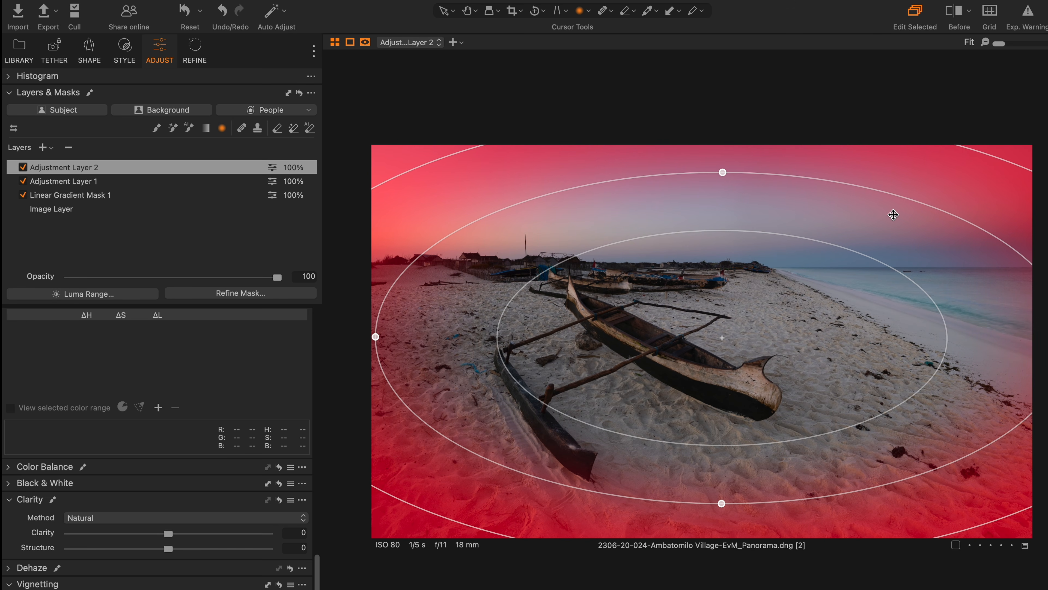
{"action": "left_click_drag", "start_coordinate": [857, 255], "coordinate": [950, 203]}
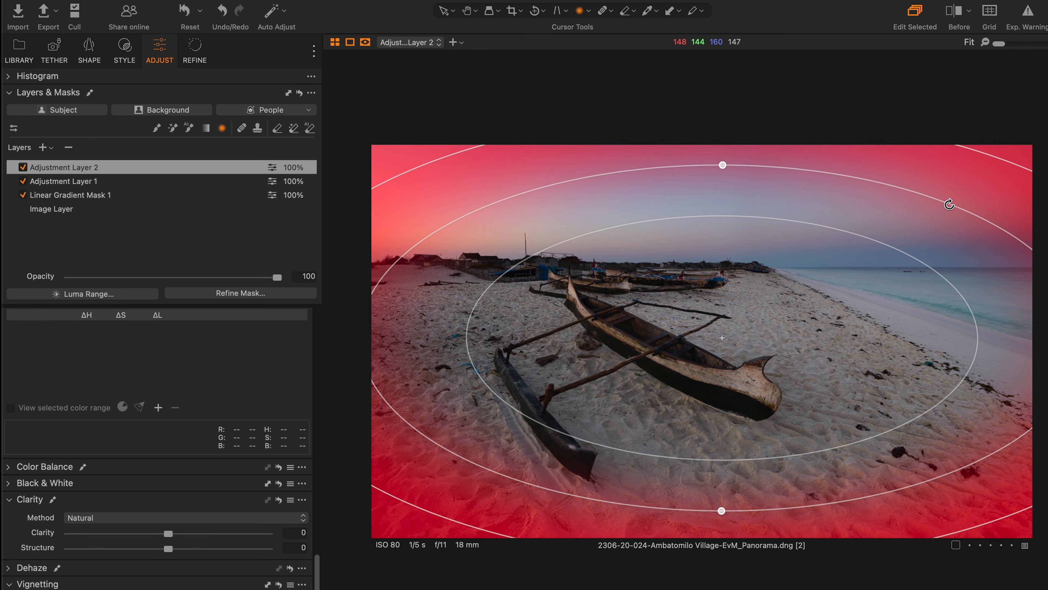
Move the radial mask so it centres on the foreground boat, and hide the mask overlay
{"action": "left_click_drag", "start_coordinate": [788, 334], "coordinate": [744, 357]}
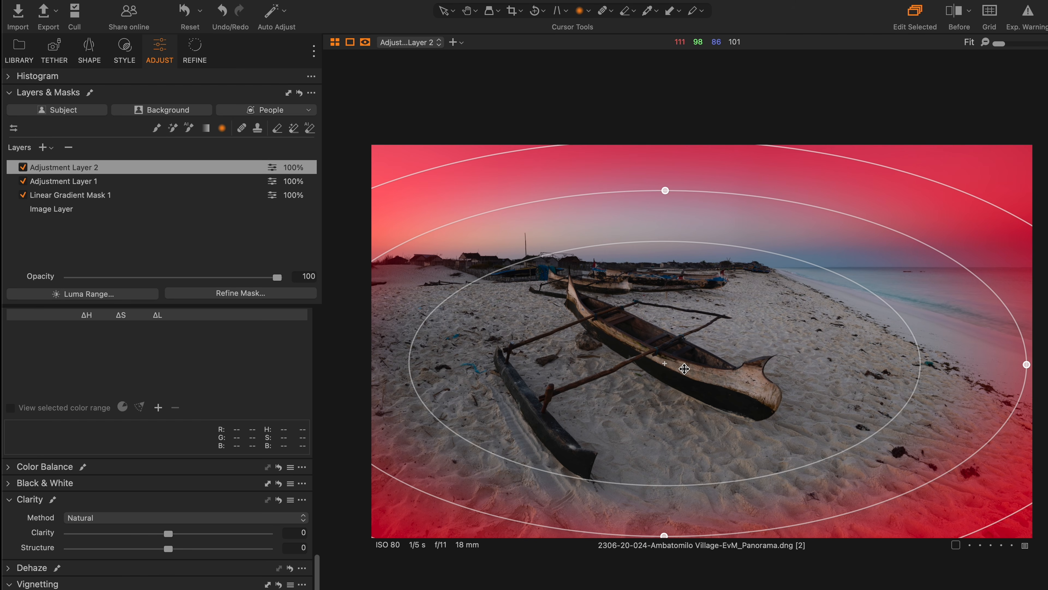
{"action": "mouse_move", "coordinate": [684, 373]}
{"action": "left_mouse_down"}
{"action": "mouse_move", "coordinate": [773, 350]}
{"action": "mouse_move", "coordinate": [754, 344]}
{"action": "mouse_move", "coordinate": [761, 333]}
{"action": "mouse_move", "coordinate": [703, 365]}
{"action": "left_mouse_up"}
{"action": "key", "text": "m"}
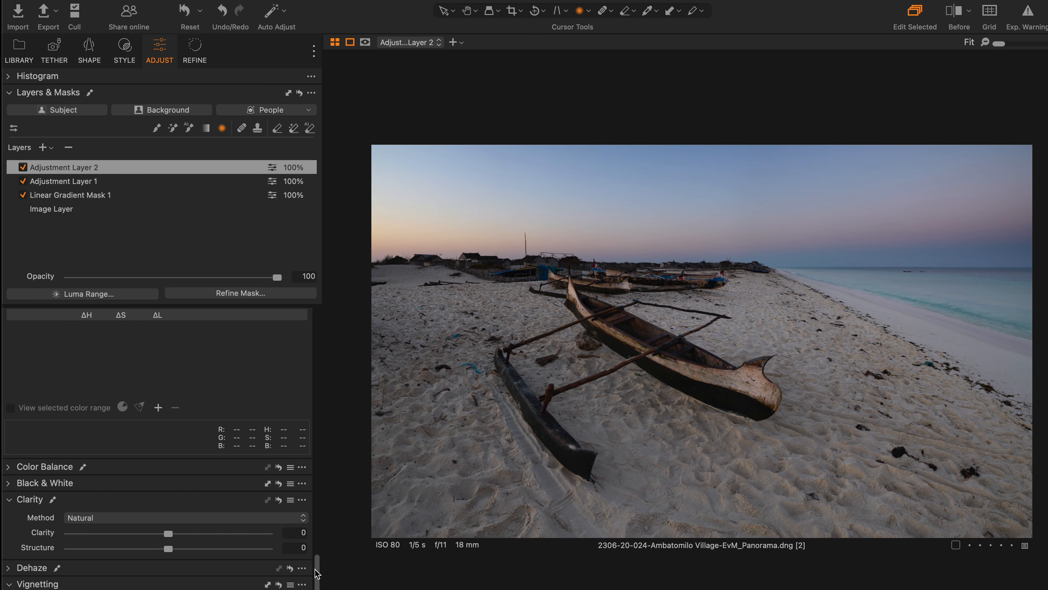
Darken the masked edges by lowering the midtones of the layer's Luma curve while anchoring the highlights and shadows
{"action": "left_click_drag", "start_coordinate": [315, 569], "coordinate": [325, 419]}
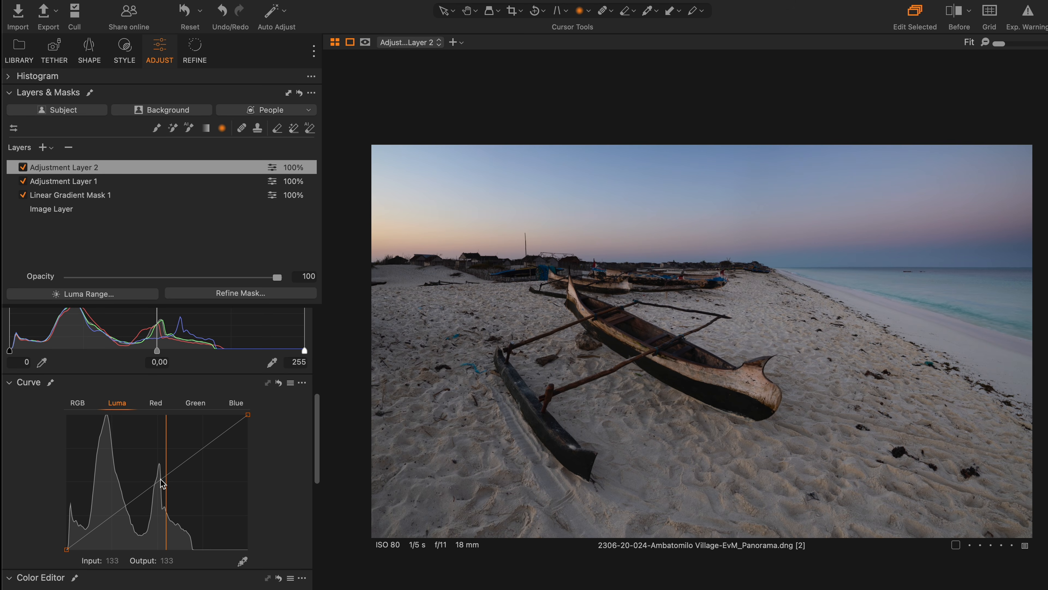
{"action": "left_click_drag", "start_coordinate": [159, 487], "coordinate": [164, 491]}
{"action": "left_click_drag", "start_coordinate": [228, 440], "coordinate": [221, 435]}
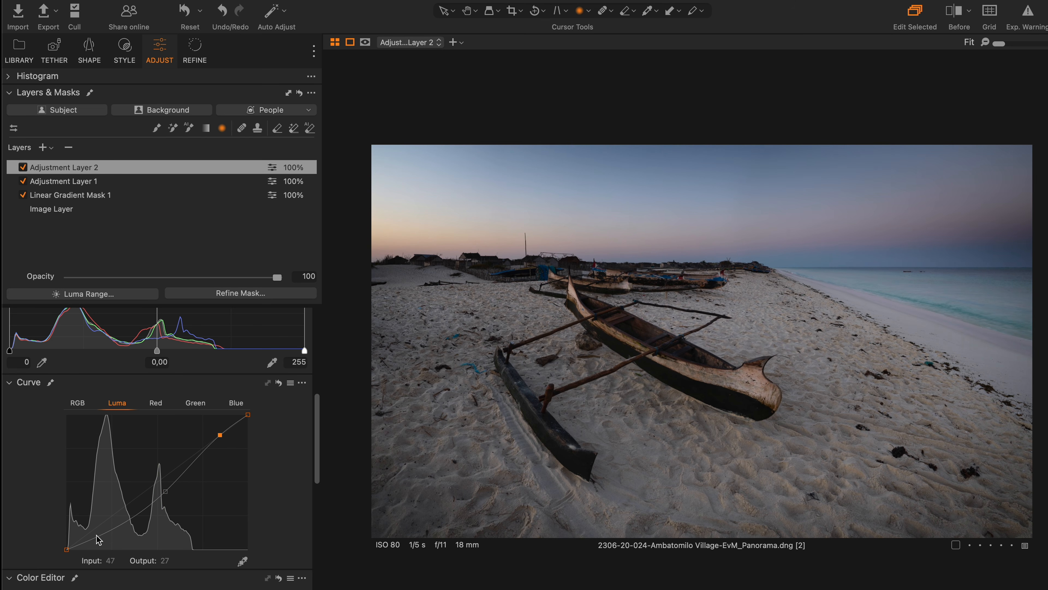
{"action": "left_click_drag", "start_coordinate": [96, 533], "coordinate": [95, 532]}
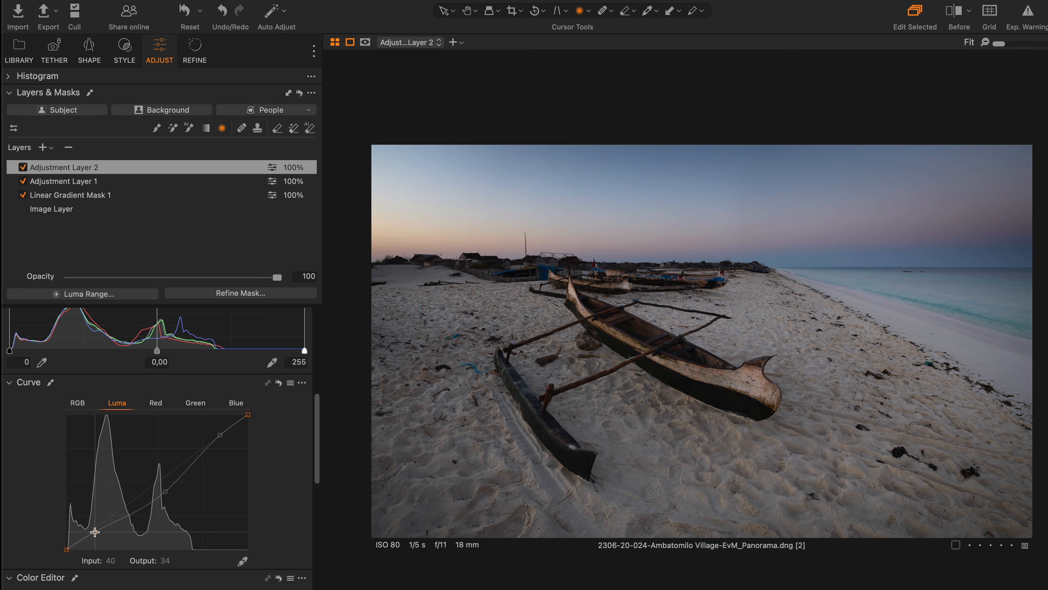
{"action": "left_click_drag", "start_coordinate": [165, 491], "coordinate": [165, 492]}
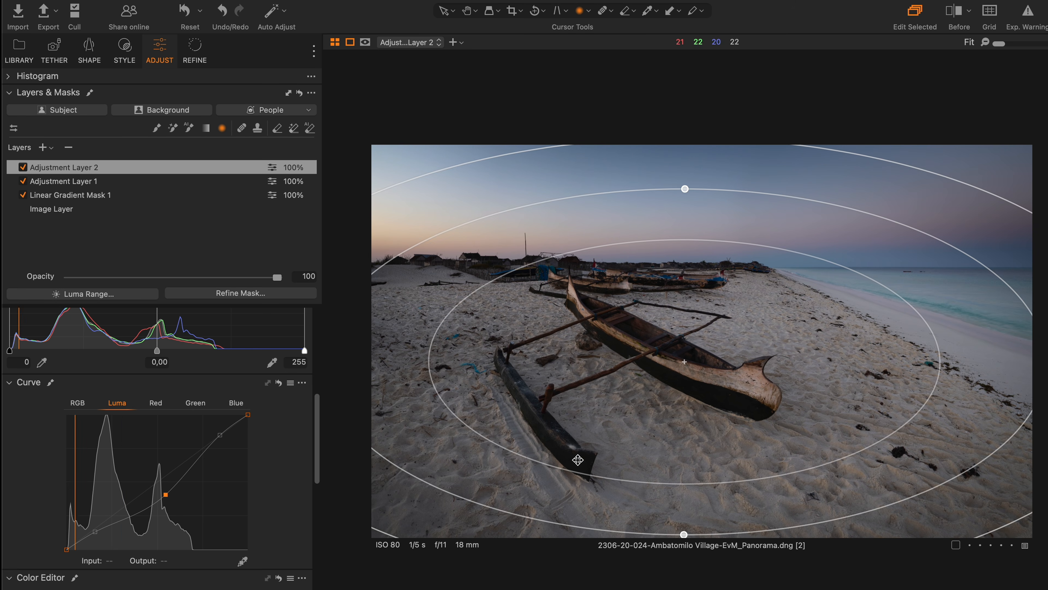
Soften the masked edges by setting Clarity to -16 with the Natural method
{"action": "scroll", "coordinate": [317, 429], "scroll_direction": "down", "scroll_amount": 10}
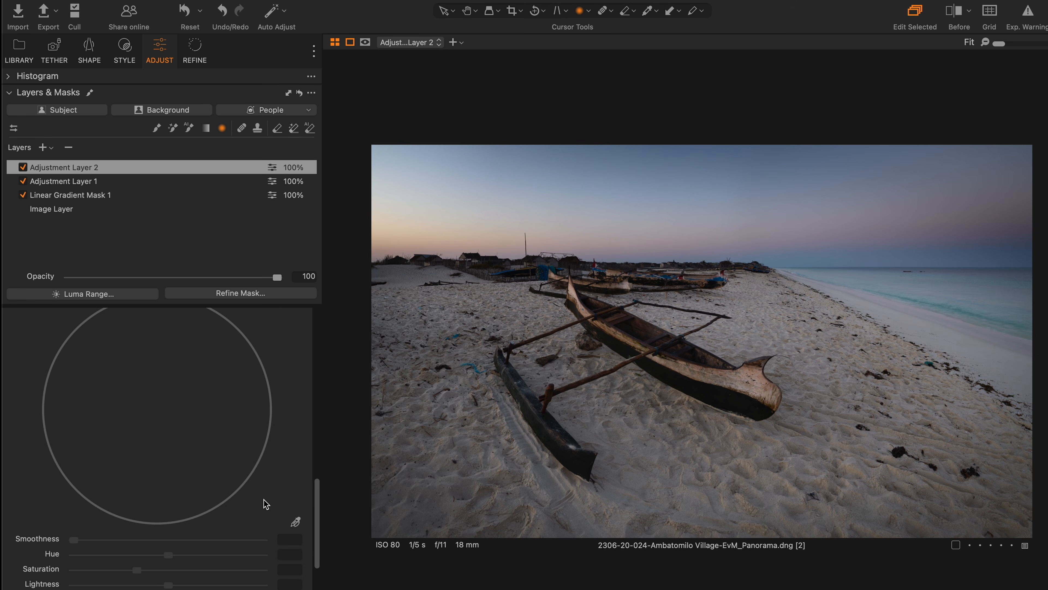
{"action": "scroll", "coordinate": [265, 510], "scroll_direction": "down", "scroll_amount": 10}
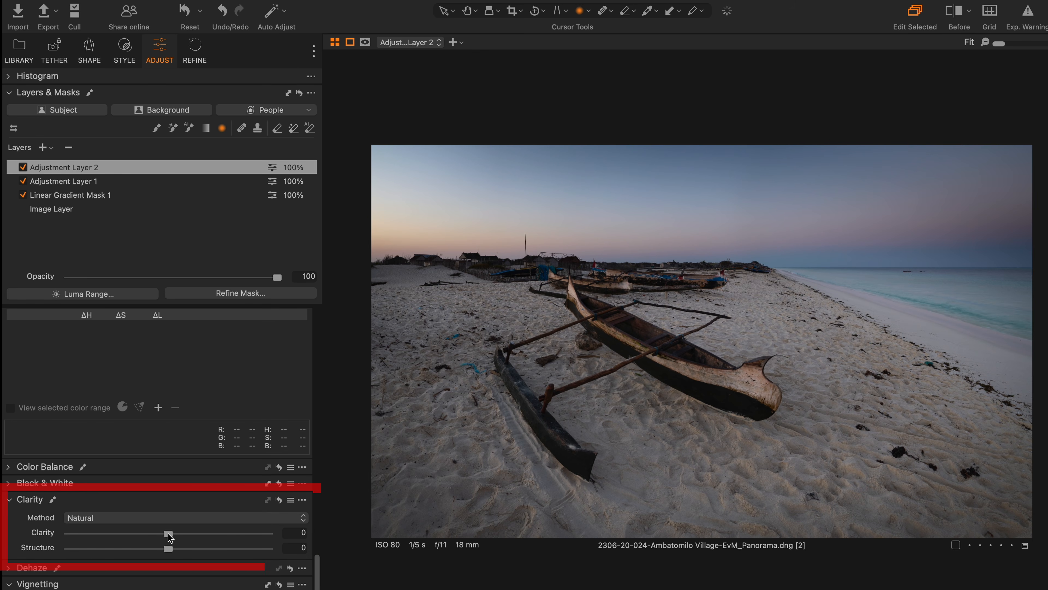
{"action": "left_click_drag", "start_coordinate": [177, 535], "coordinate": [153, 546]}
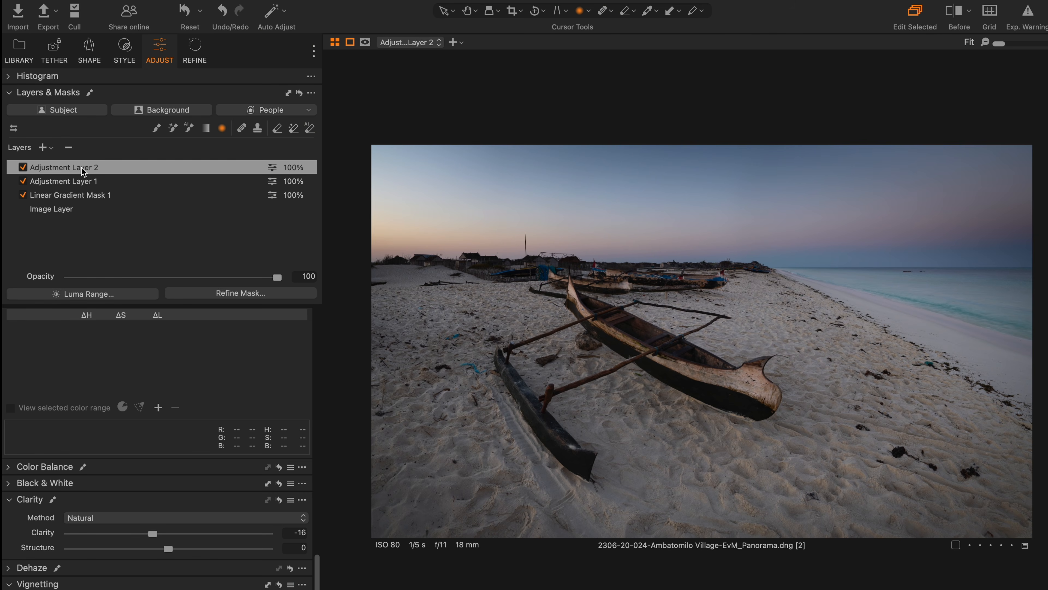
Rename the radial mask layer "vigentte", the other adjustment layer "foreground", and the linear gradient layer "sky"
{"action": "double_click", "coordinate": [83, 169]}
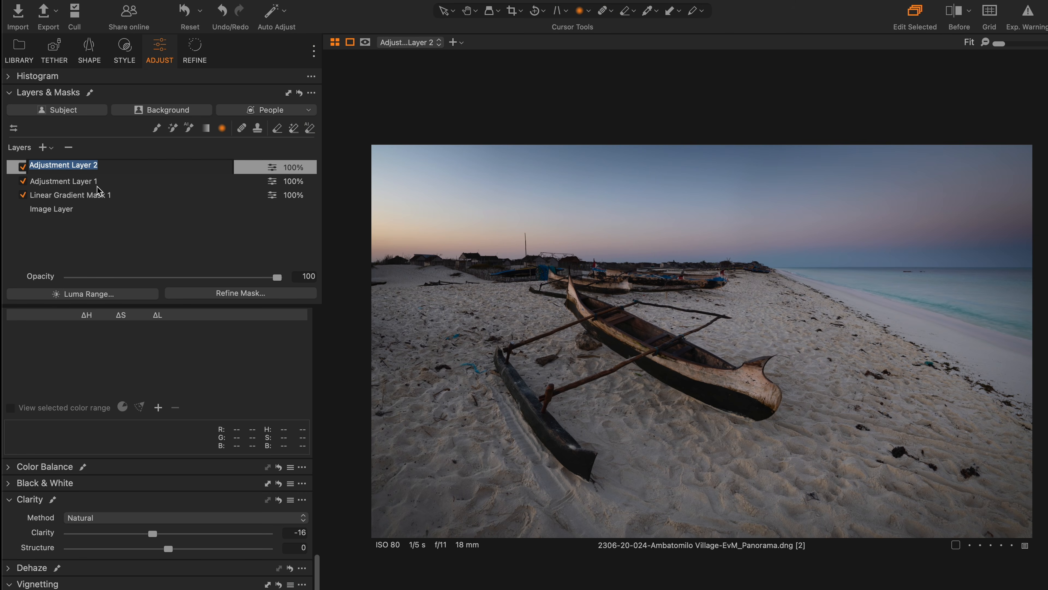
{"action": "type", "text": "V"}
{"action": "left_click", "coordinate": [88, 185]}
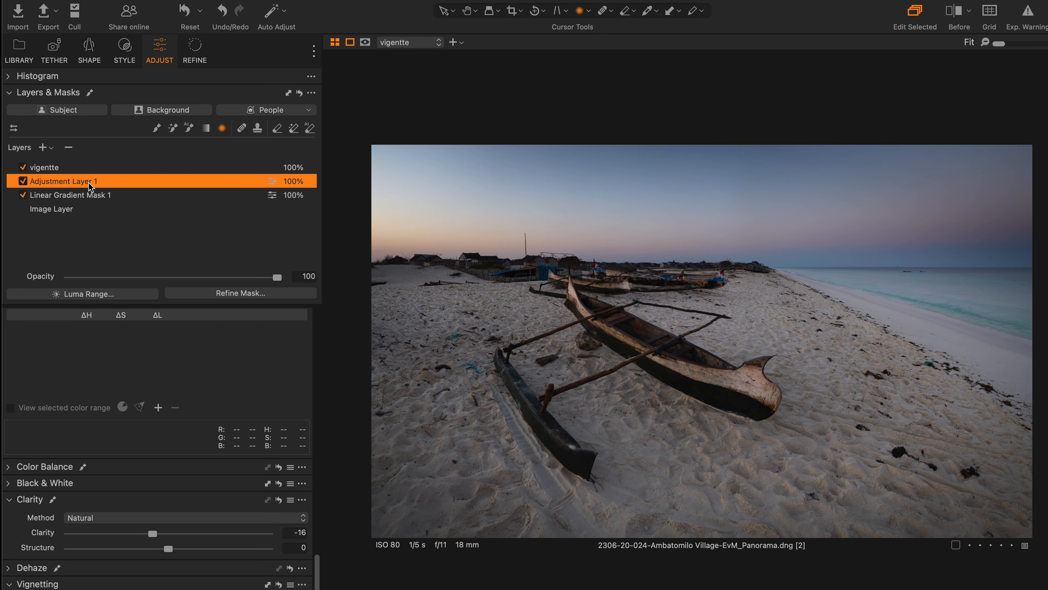
{"action": "double_click", "coordinate": [77, 183]}
{"action": "type", "text": "foreground"}
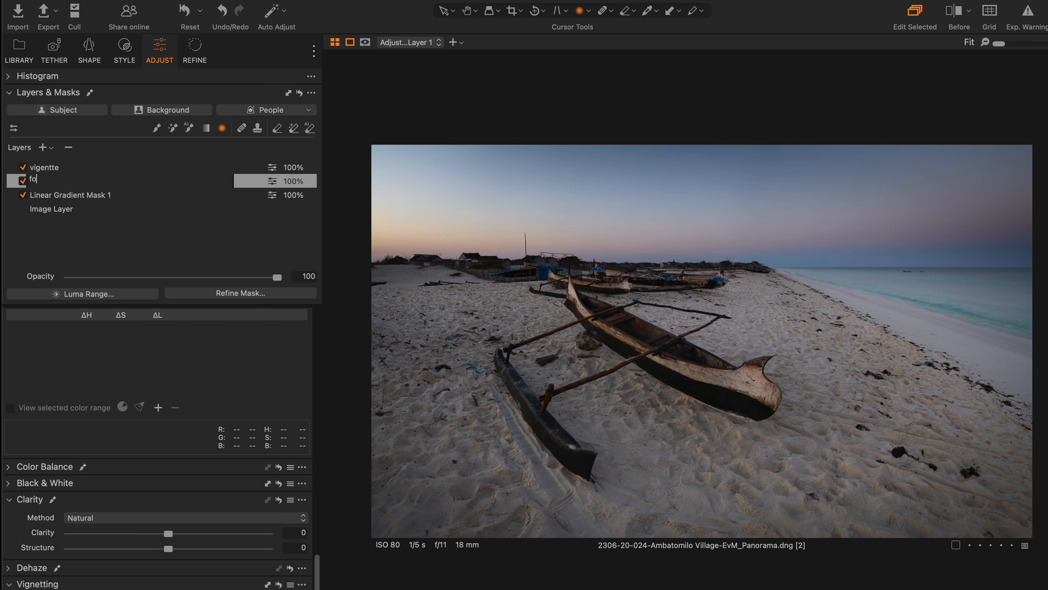
{"action": "key", "text": "Return"}
{"action": "double_click", "coordinate": [64, 198]}
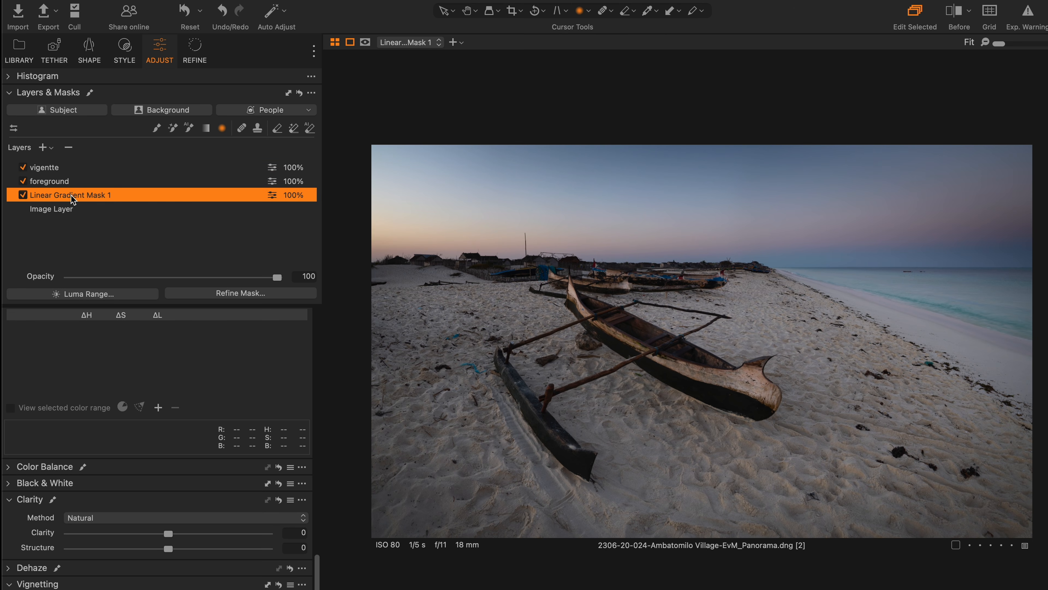
{"action": "type", "text": "sky"}
{"action": "key", "text": "Return"}
Compare the photo before and after the edits by switching the Before view on and off
{"action": "key", "text": "y"}
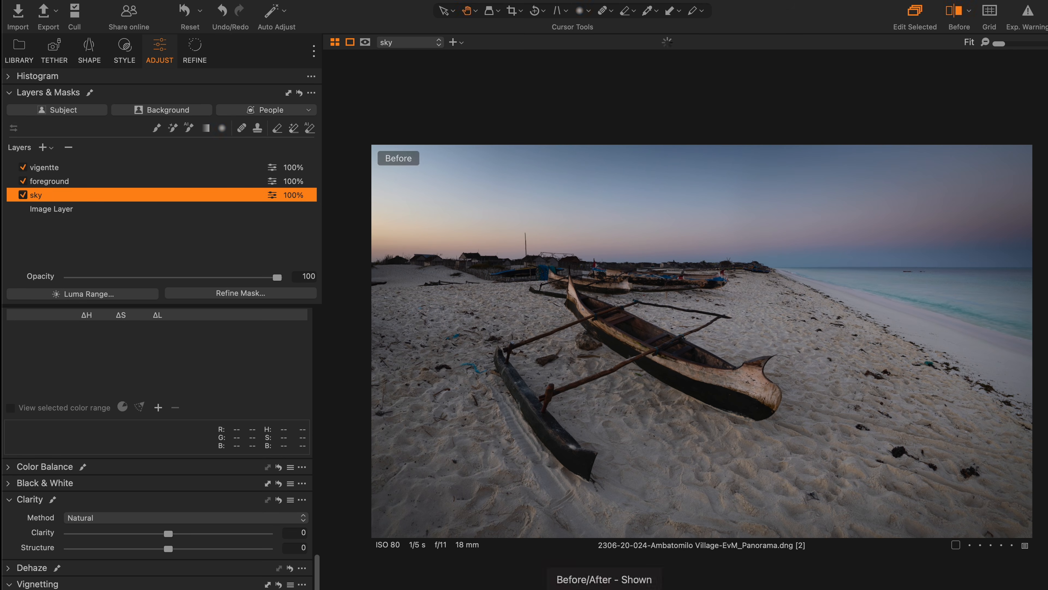
{"action": "key", "text": "backslash"}
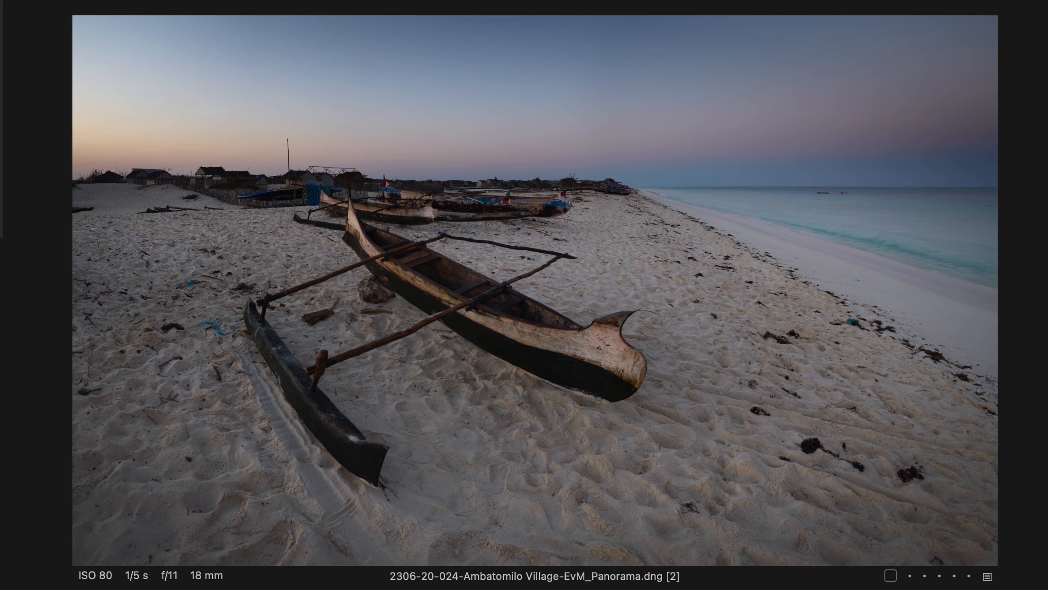
{"action": "key", "text": "backslash"}
{"action": "key", "text": "backslash"}
{"action": "key", "text": "backslash"}
{"action": "key", "text": "backslash"}
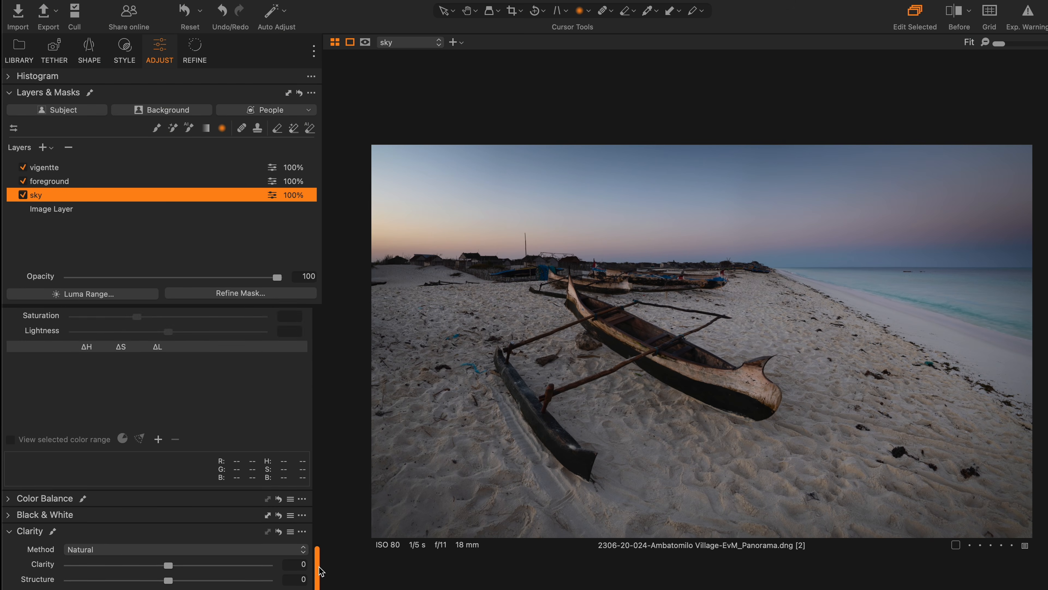
Try raising the overall Saturation of the Image Layer to values such as 33
{"action": "scroll", "coordinate": [332, 391], "scroll_direction": "up", "scroll_amount": 10}
{"action": "scroll", "coordinate": [336, 343], "scroll_direction": "up", "scroll_amount": 3}
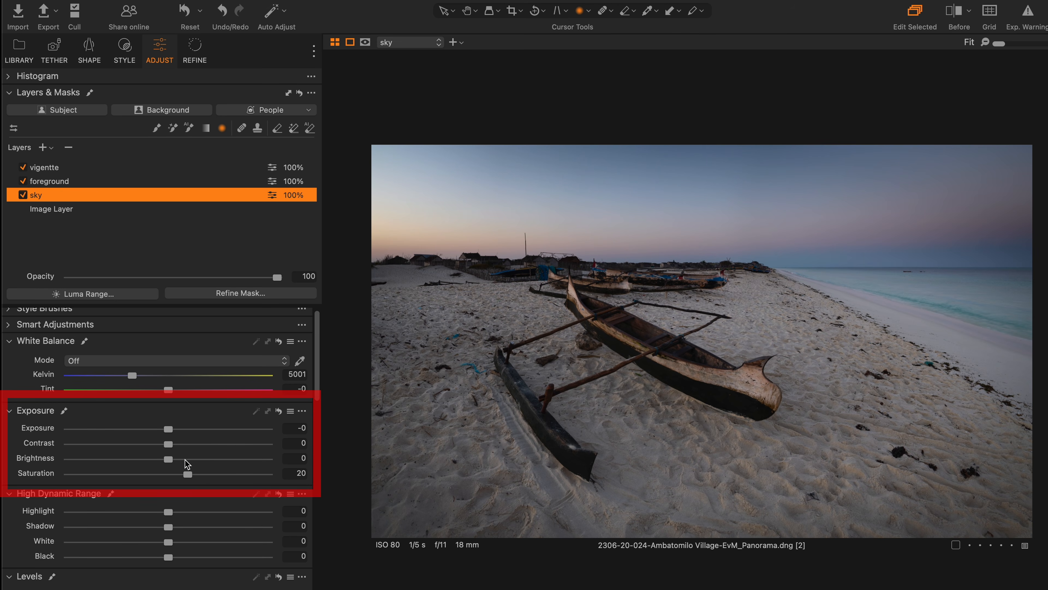
{"action": "left_click", "coordinate": [70, 211]}
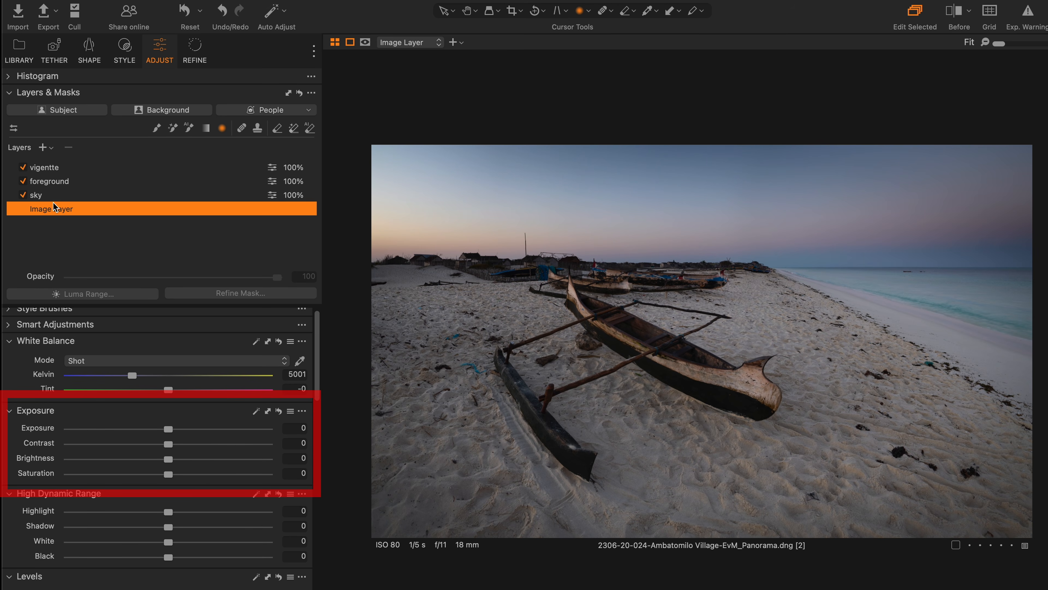
{"action": "left_click_drag", "start_coordinate": [169, 474], "coordinate": [200, 476]}
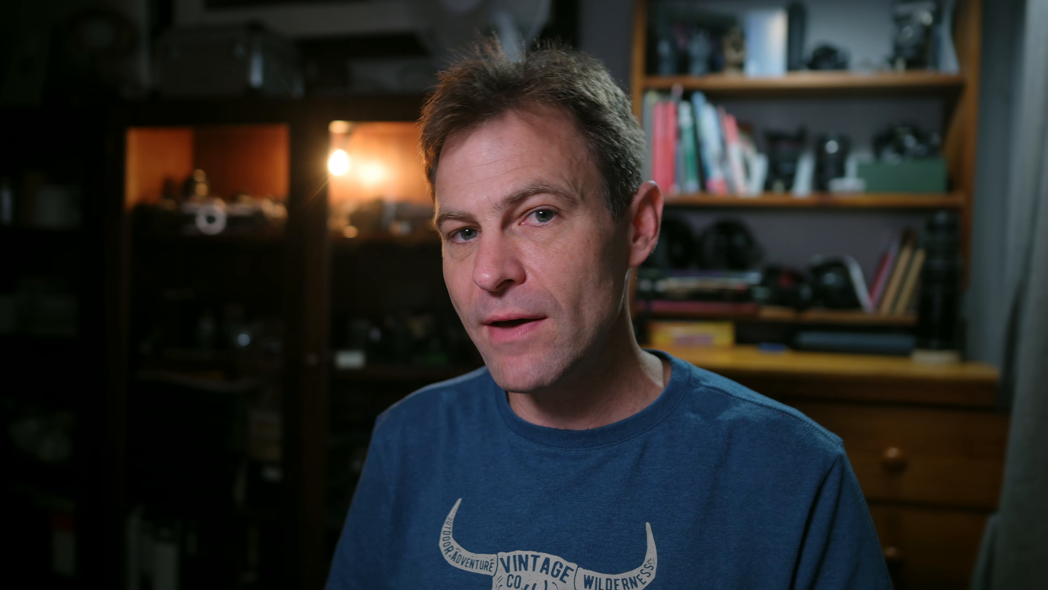
{"action": "left_click_drag", "start_coordinate": [179, 474], "coordinate": [165, 491]}
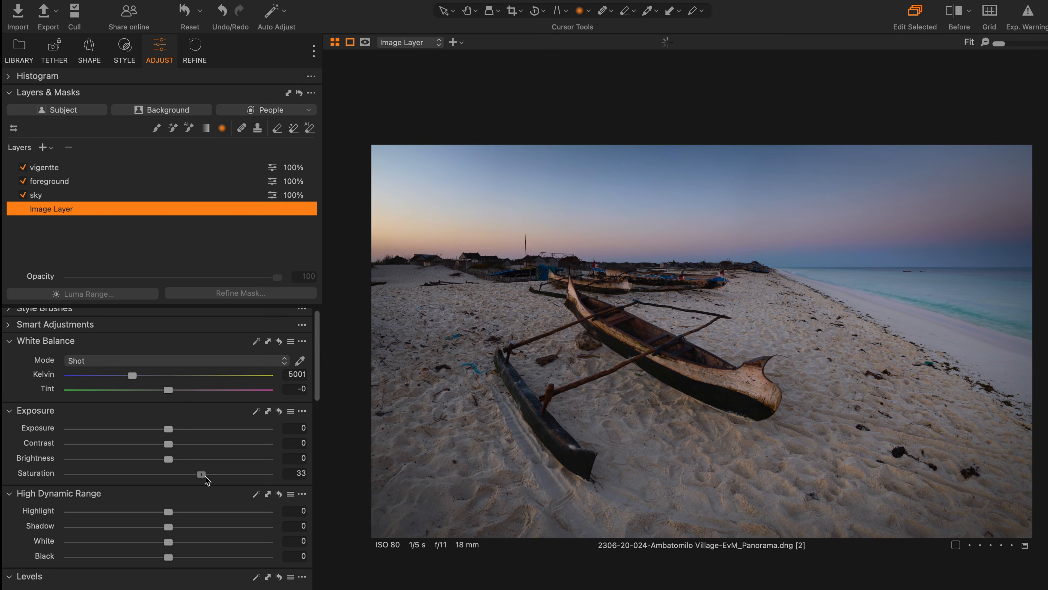
{"action": "left_click_drag", "start_coordinate": [234, 490], "coordinate": [170, 501]}
In the Image Layer's Basic Color Editor, raise the Saturation of the blues, the cyans to 10,9, and the reds
{"action": "scroll", "coordinate": [289, 413], "scroll_direction": "down", "scroll_amount": 1}
{"action": "mouse_move", "coordinate": [336, 396]}
{"action": "left_mouse_down"}
{"action": "mouse_move", "coordinate": [335, 525]}
{"action": "mouse_move", "coordinate": [318, 510]}
{"action": "mouse_move", "coordinate": [318, 481]}
{"action": "left_mouse_up"}
{"action": "left_click", "coordinate": [100, 399]}
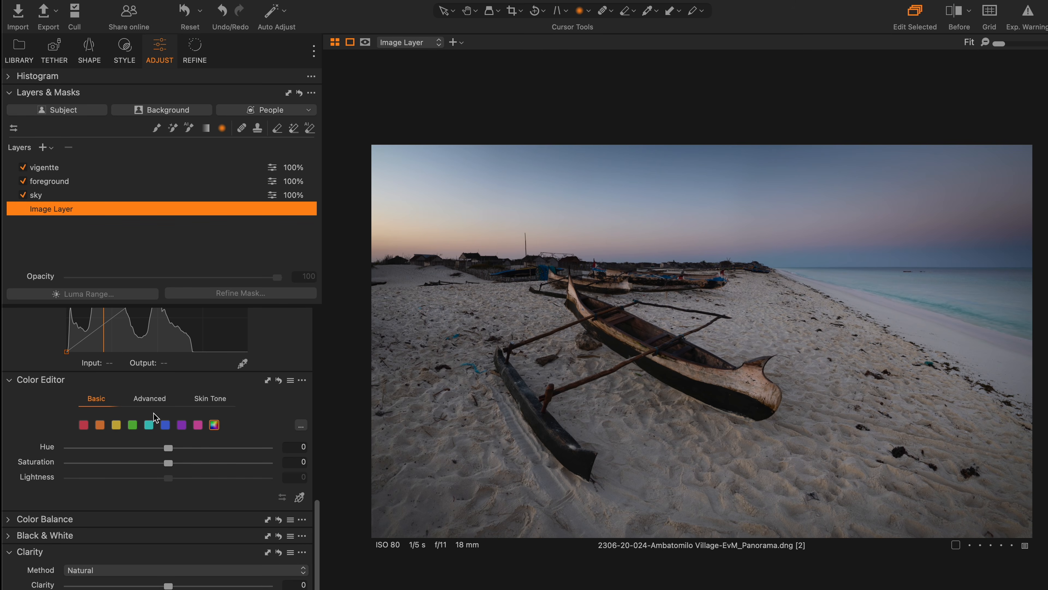
{"action": "left_click", "coordinate": [165, 425]}
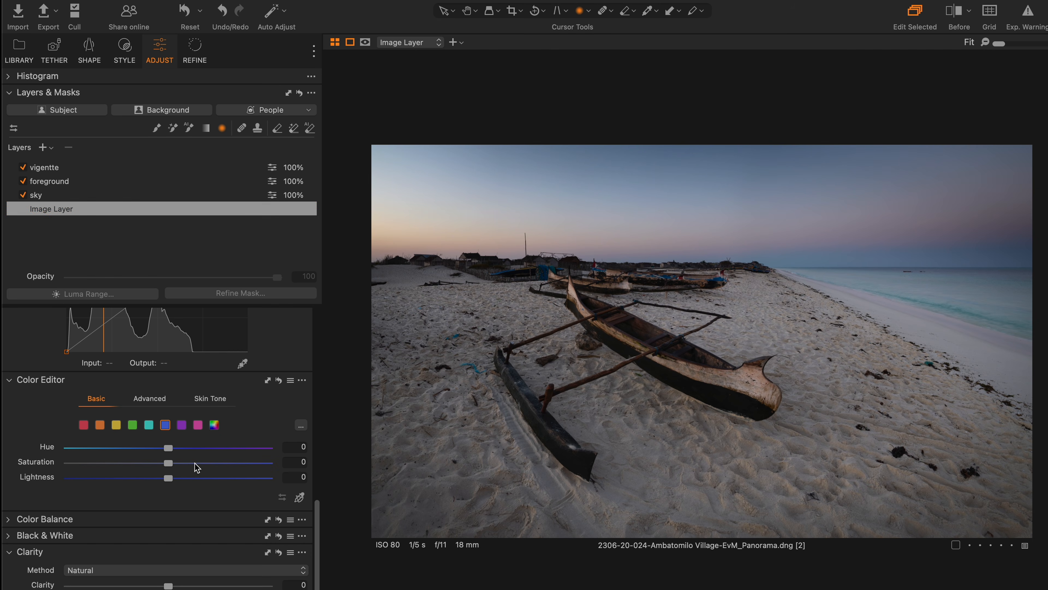
{"action": "left_click_drag", "start_coordinate": [170, 459], "coordinate": [182, 460]}
{"action": "left_click", "coordinate": [148, 425]}
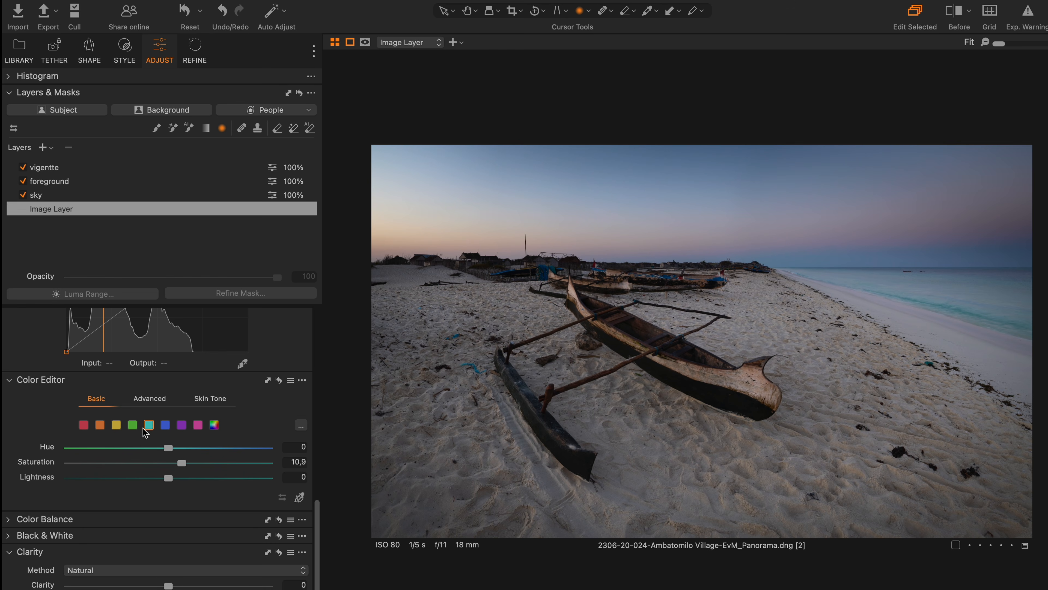
{"action": "left_click", "coordinate": [89, 425]}
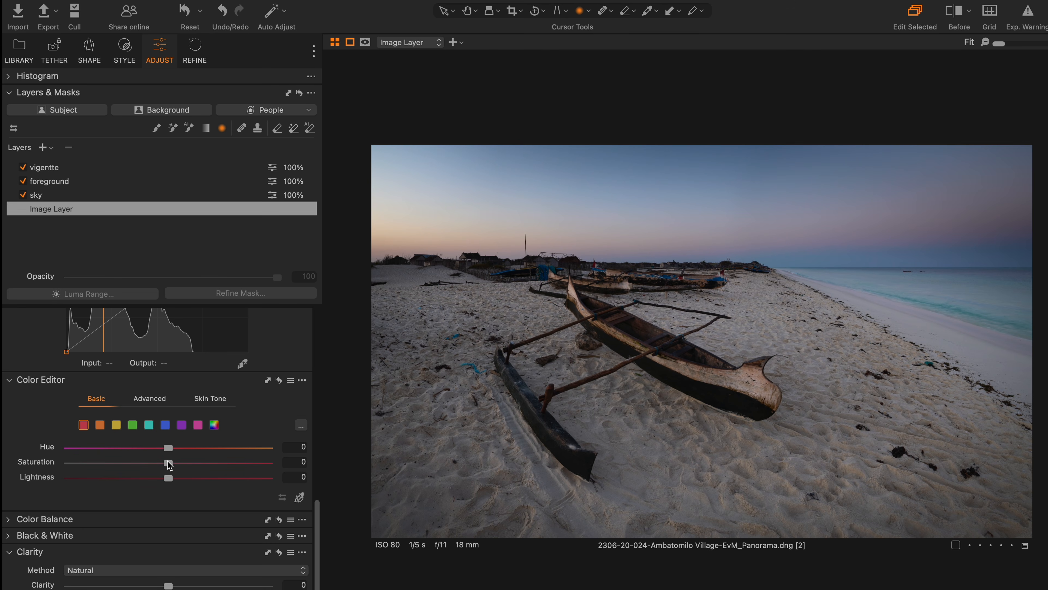
{"action": "mouse_move", "coordinate": [168, 463]}
{"action": "left_mouse_down"}
{"action": "mouse_move", "coordinate": [200, 463]}
{"action": "mouse_move", "coordinate": [182, 469]}
{"action": "left_mouse_up"}
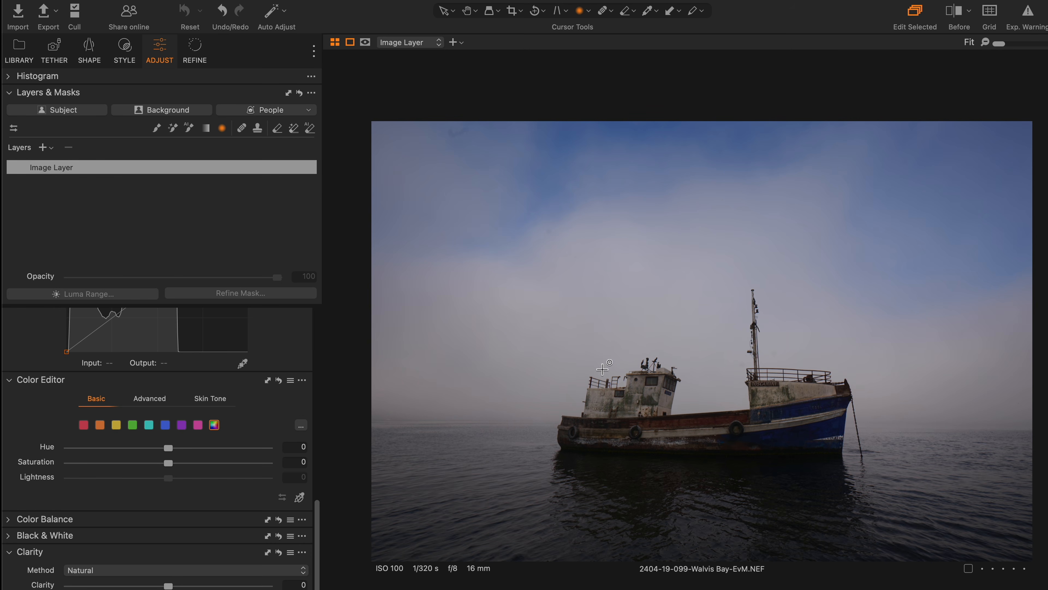
Lower the Image Layer's Levels white point to 171, and draw a linear gradient mask over the sky that fades out around the horizon
{"action": "scroll", "coordinate": [320, 536], "scroll_direction": "up", "scroll_amount": 10}
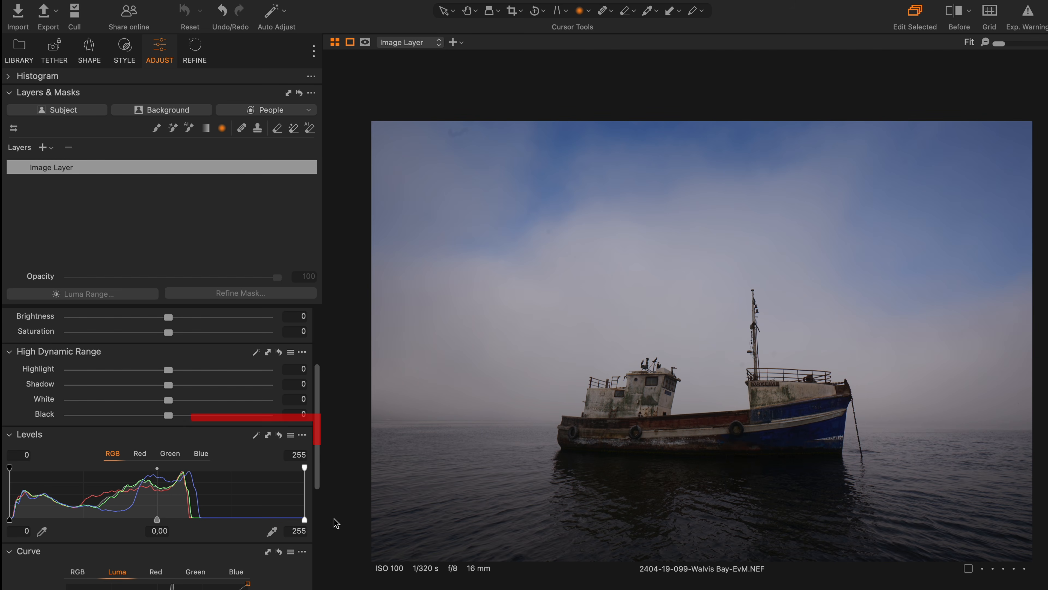
{"action": "left_click_drag", "start_coordinate": [304, 519], "coordinate": [207, 521]}
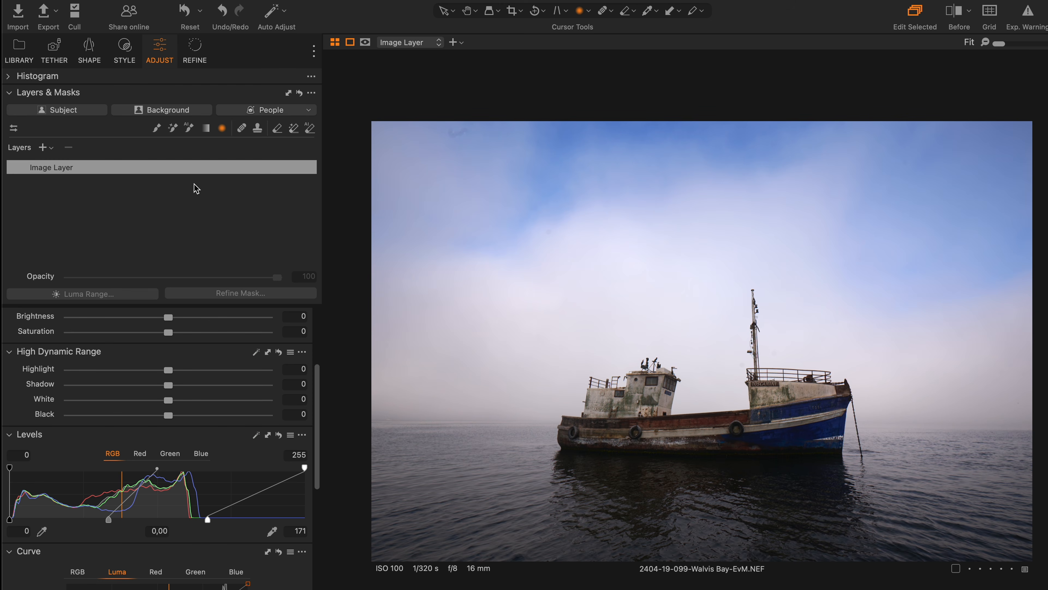
{"action": "key", "text": "l"}
{"action": "mouse_move", "coordinate": [698, 316]}
{"action": "left_mouse_down"}
{"action": "mouse_move", "coordinate": [698, 493]}
{"action": "mouse_move", "coordinate": [702, 471]}
{"action": "left_mouse_up"}
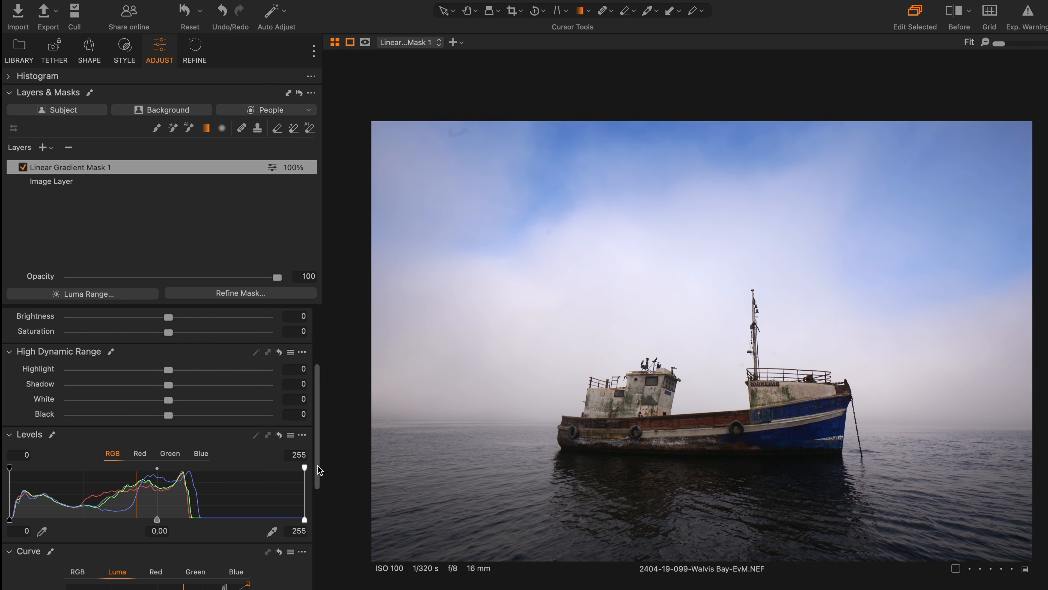
Shape the sky gradient layer's Luma curve to darken the midtones, with a shadow point and a highlight point at about input 208, output 194
{"action": "left_click_drag", "start_coordinate": [318, 467], "coordinate": [318, 535]}
{"action": "left_click_drag", "start_coordinate": [150, 472], "coordinate": [162, 493]}
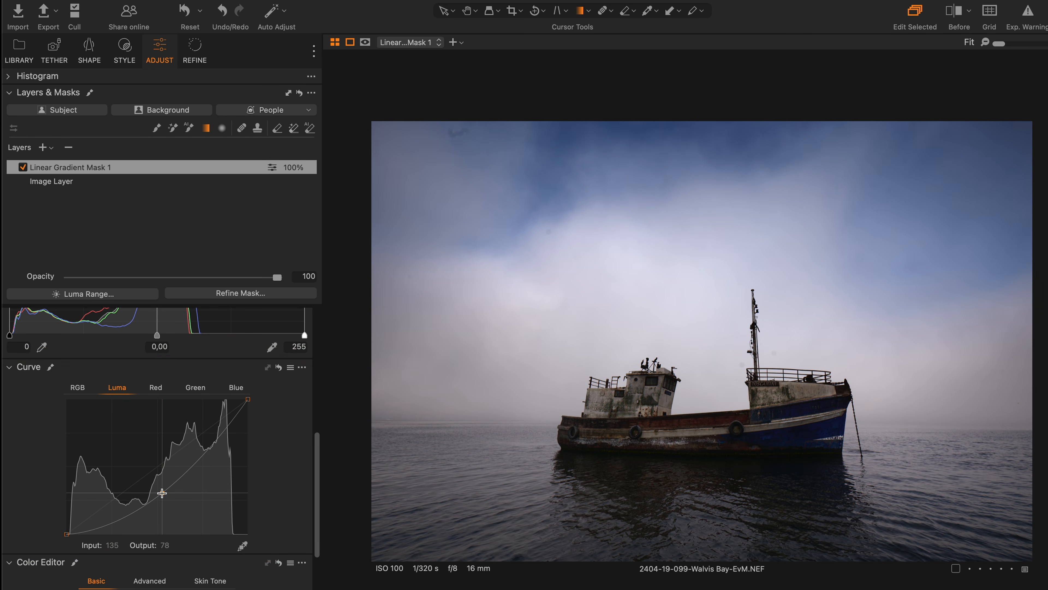
{"action": "left_click_drag", "start_coordinate": [99, 525], "coordinate": [99, 528]}
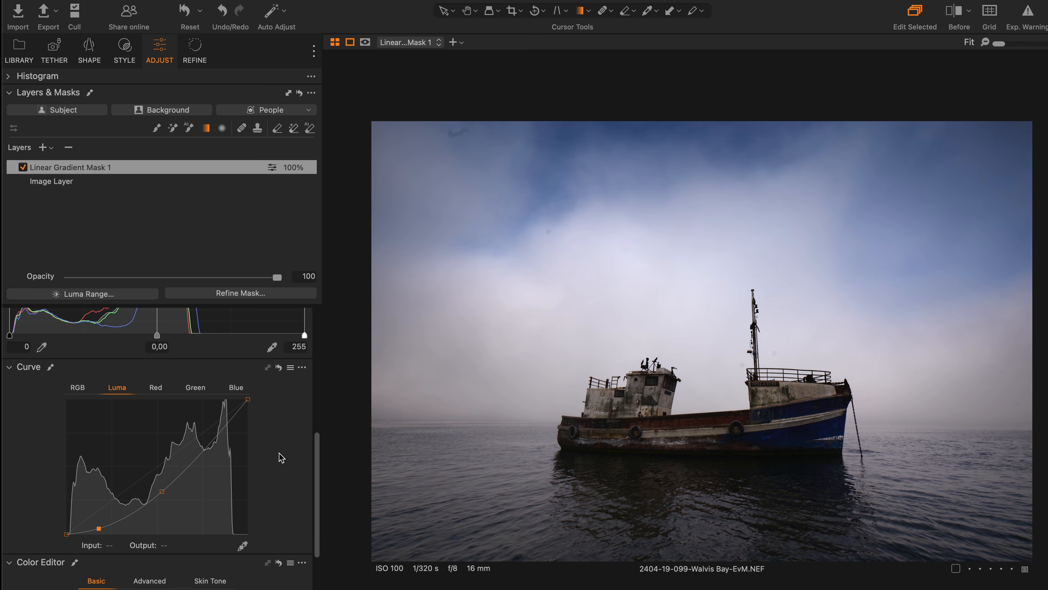
{"action": "left_click_drag", "start_coordinate": [207, 443], "coordinate": [207, 439]}
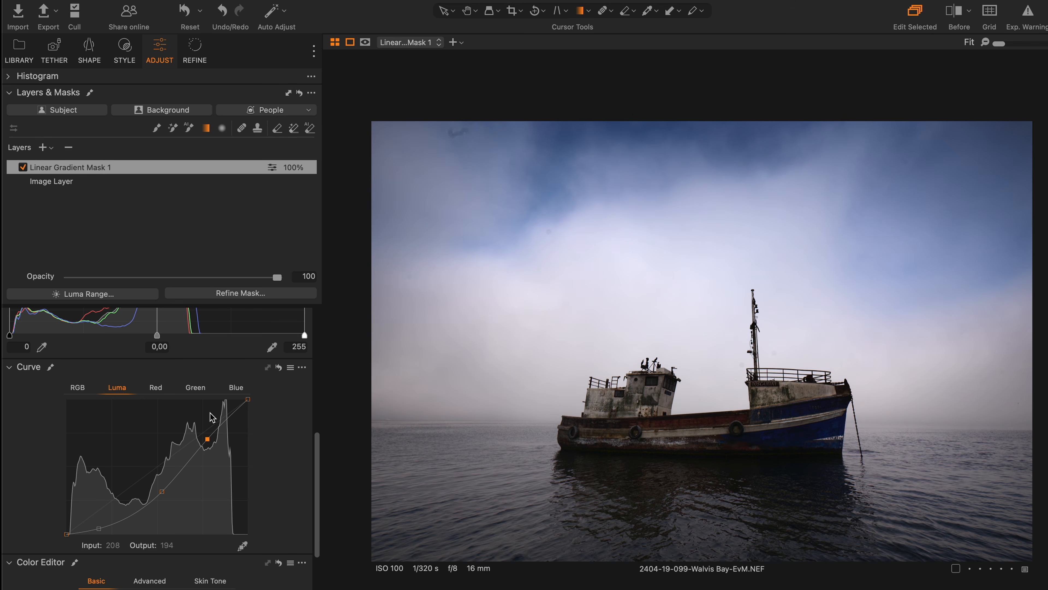
{"action": "left_click_drag", "start_coordinate": [162, 491], "coordinate": [168, 481]}
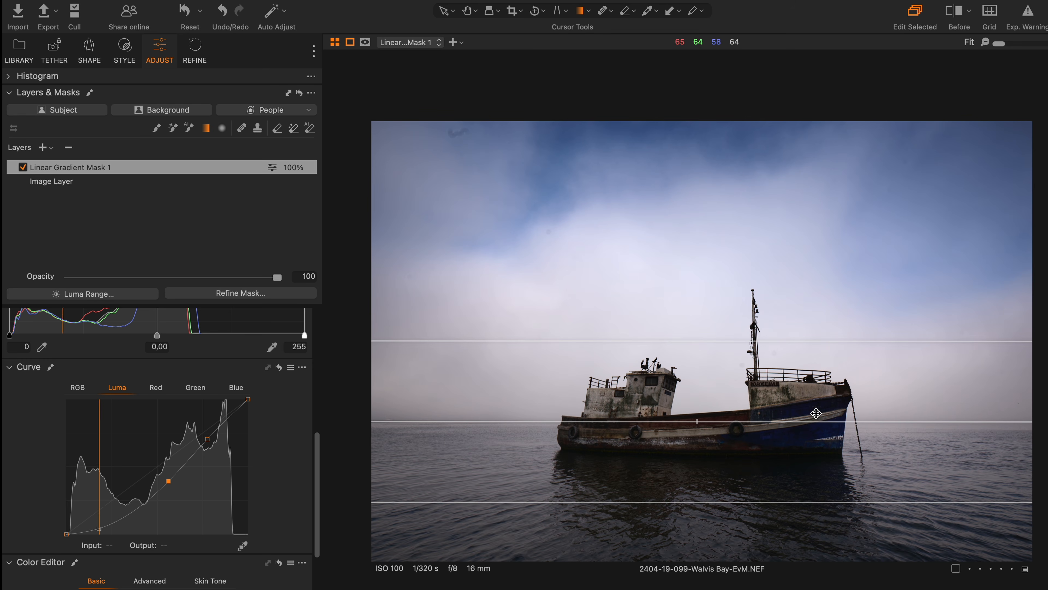
Raise the gradient layer's High Dynamic Range Shadow to 77 and rename the layer "Sky"
{"action": "left_click_drag", "start_coordinate": [320, 447], "coordinate": [321, 347]}
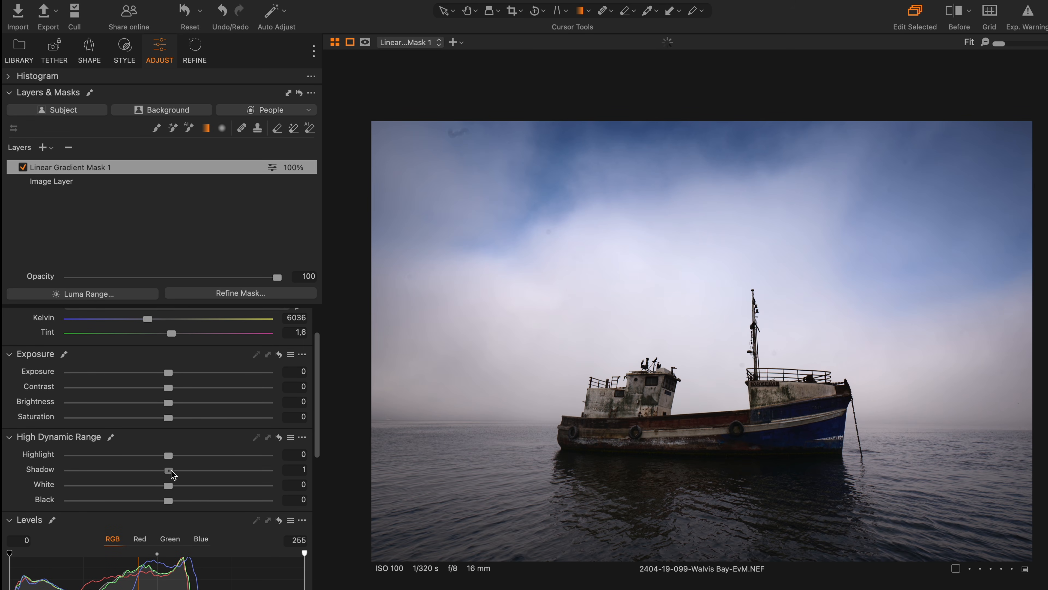
{"action": "left_click_drag", "start_coordinate": [171, 474], "coordinate": [244, 472]}
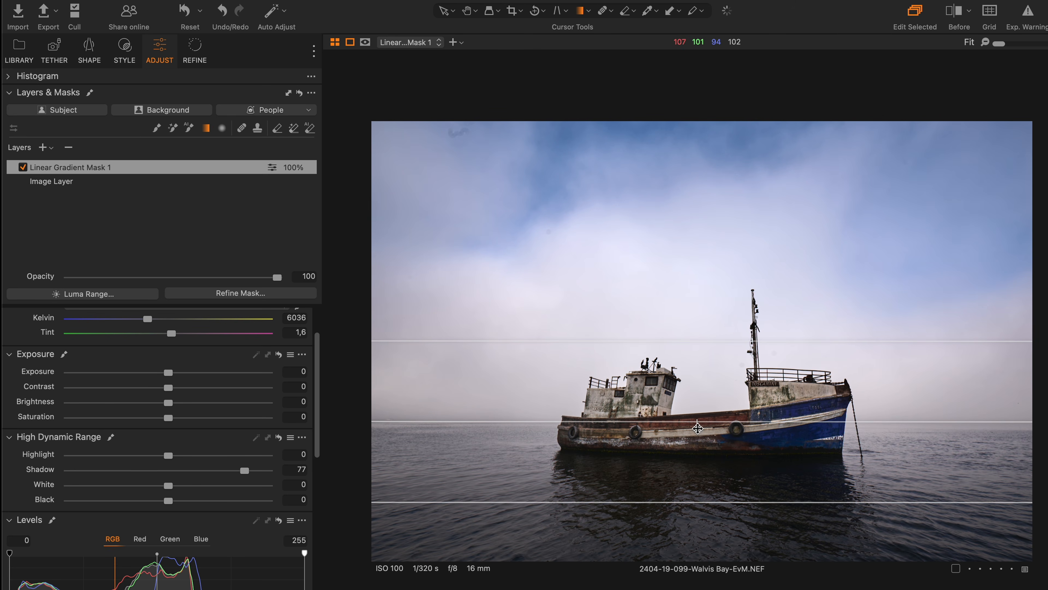
{"action": "double_click", "coordinate": [94, 167]}
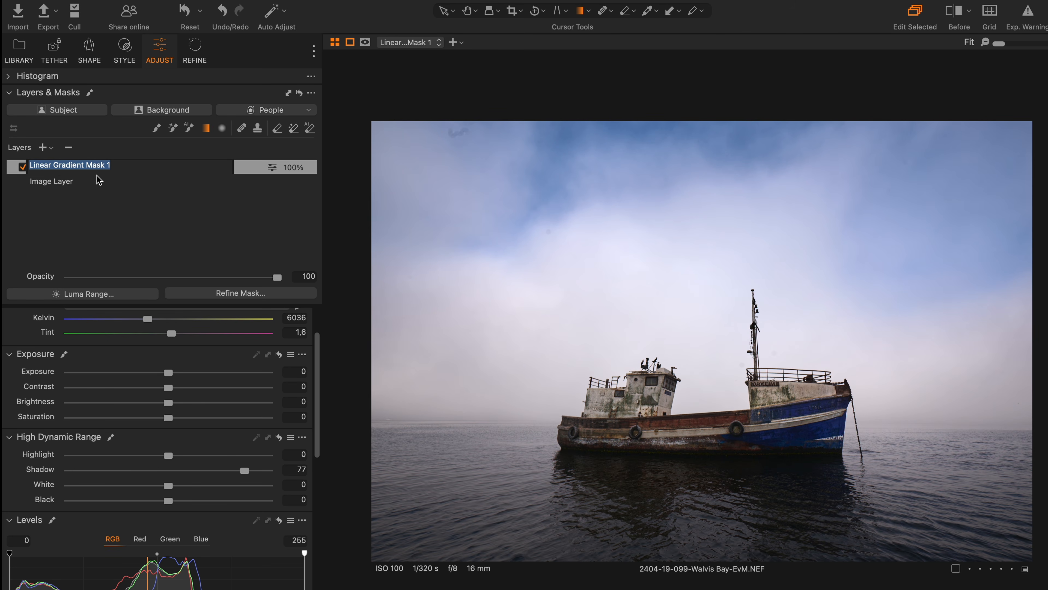
{"action": "type", "text": "Sky"}
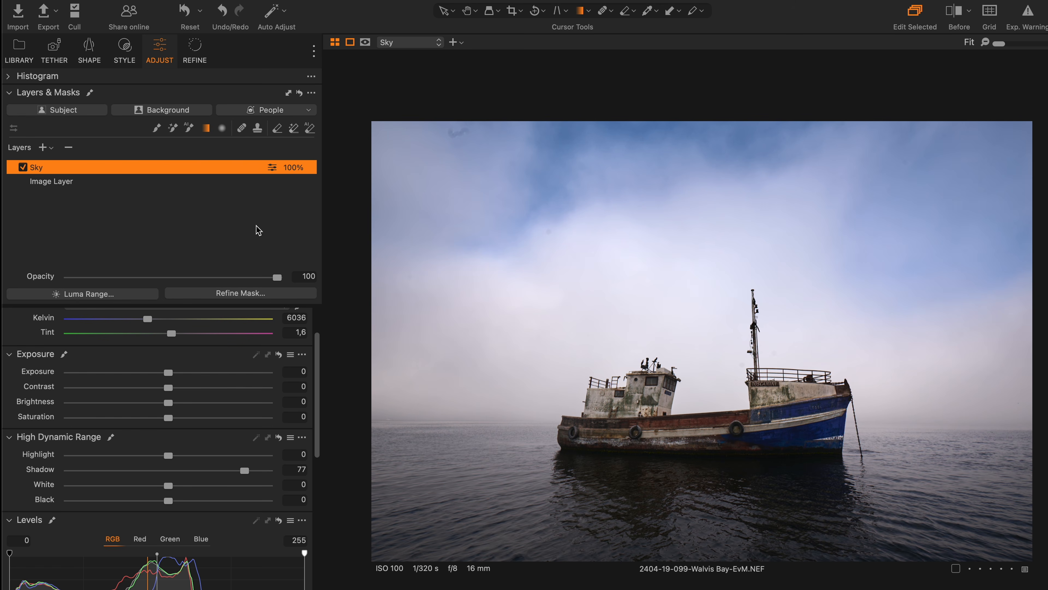
Add a new adjustment layer with a linear gradient mask over the water, fading upward past the horizon into the lower sky
{"action": "left_click", "coordinate": [43, 148]}
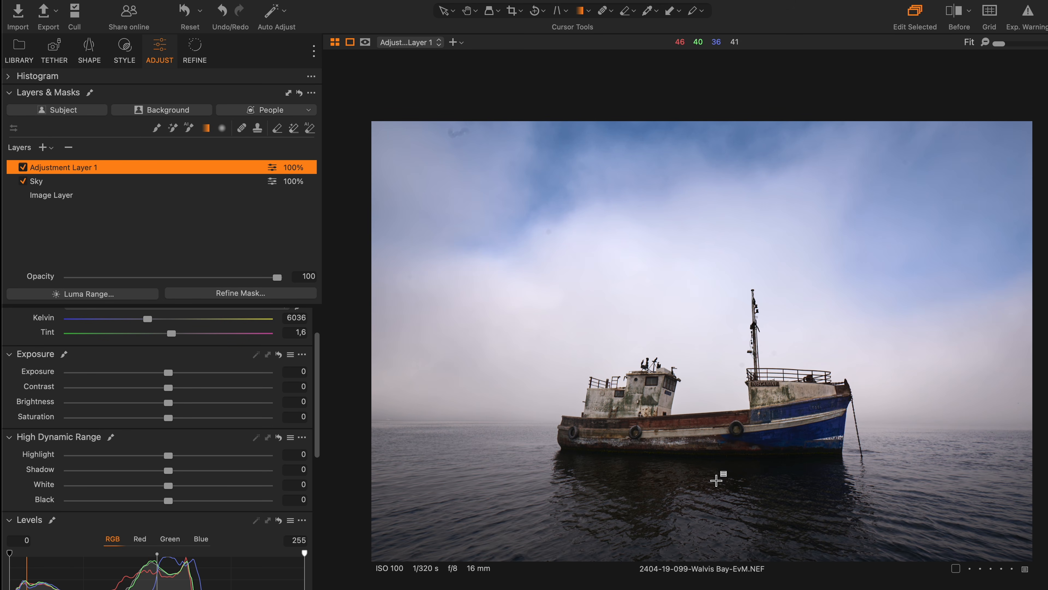
{"action": "left_click_drag", "start_coordinate": [714, 483], "coordinate": [707, 306]}
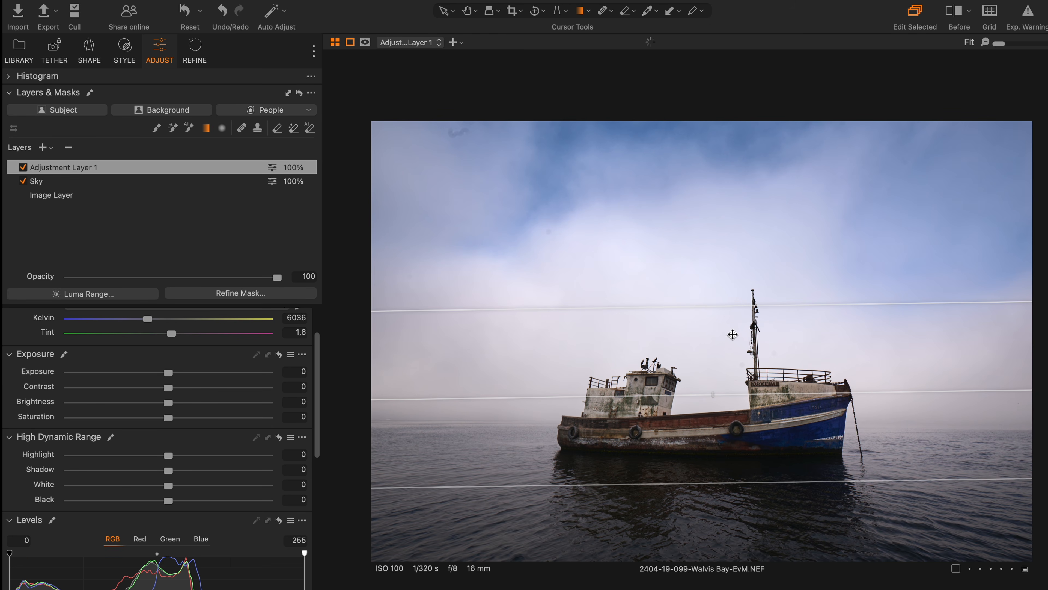
{"action": "left_click_drag", "start_coordinate": [890, 388], "coordinate": [890, 392]}
Brighten the water gradient layer with its Luma curve, lifting midtones and highlights while anchoring the shadows
{"action": "scroll", "coordinate": [213, 469], "scroll_direction": "down", "scroll_amount": 10}
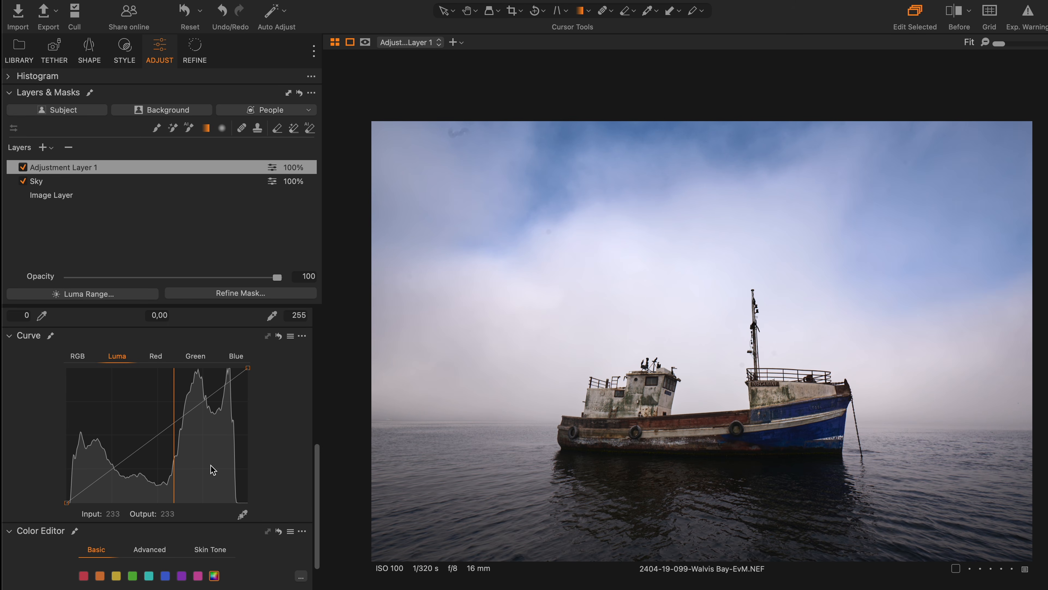
{"action": "left_click_drag", "start_coordinate": [156, 438], "coordinate": [149, 427]}
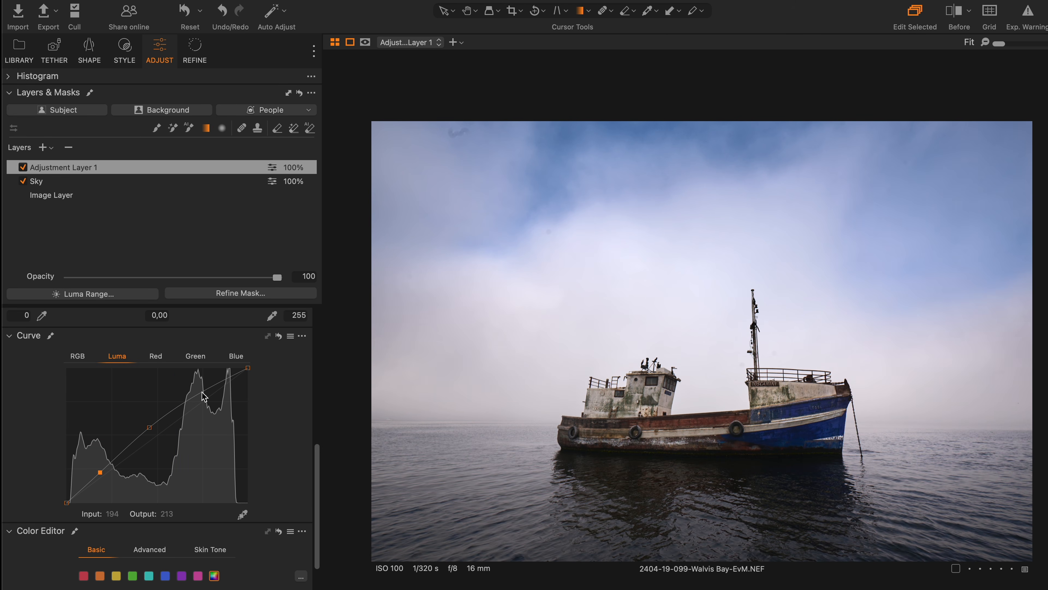
{"action": "left_click_drag", "start_coordinate": [201, 392], "coordinate": [200, 388]}
{"action": "left_click", "coordinate": [150, 428]}
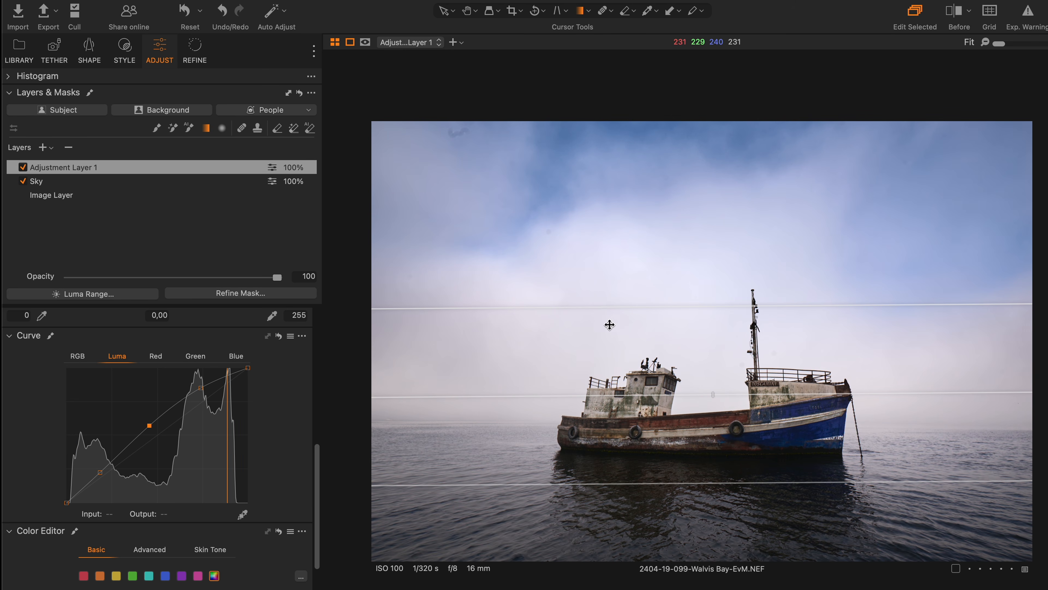
Rename the water gradient layer "foreground"
{"action": "key", "text": "t"}
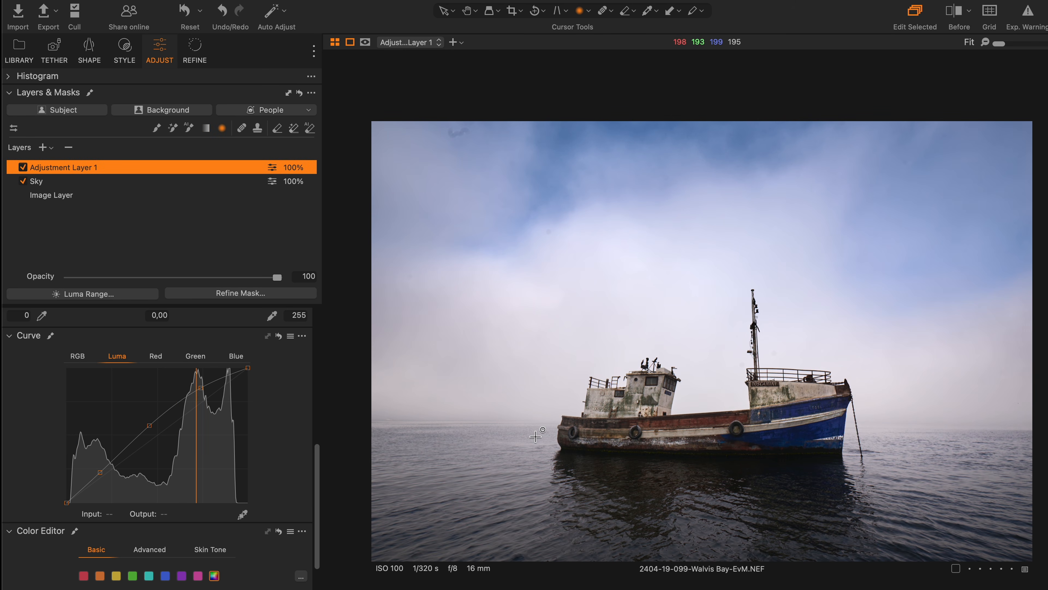
{"action": "double_click", "coordinate": [83, 170]}
{"action": "type", "text": "foreground"}
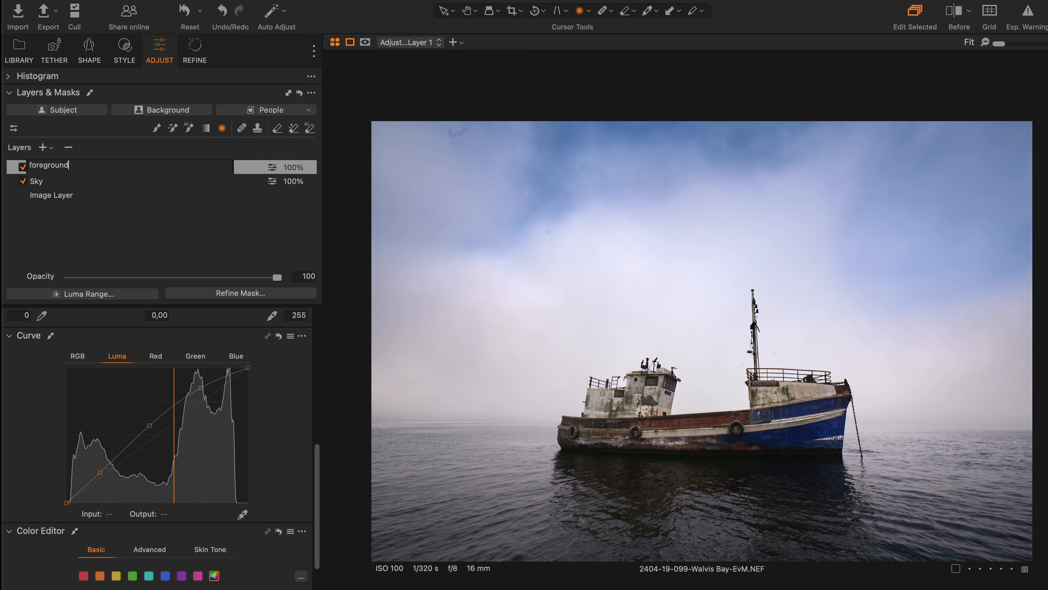
{"action": "key", "text": "Return"}
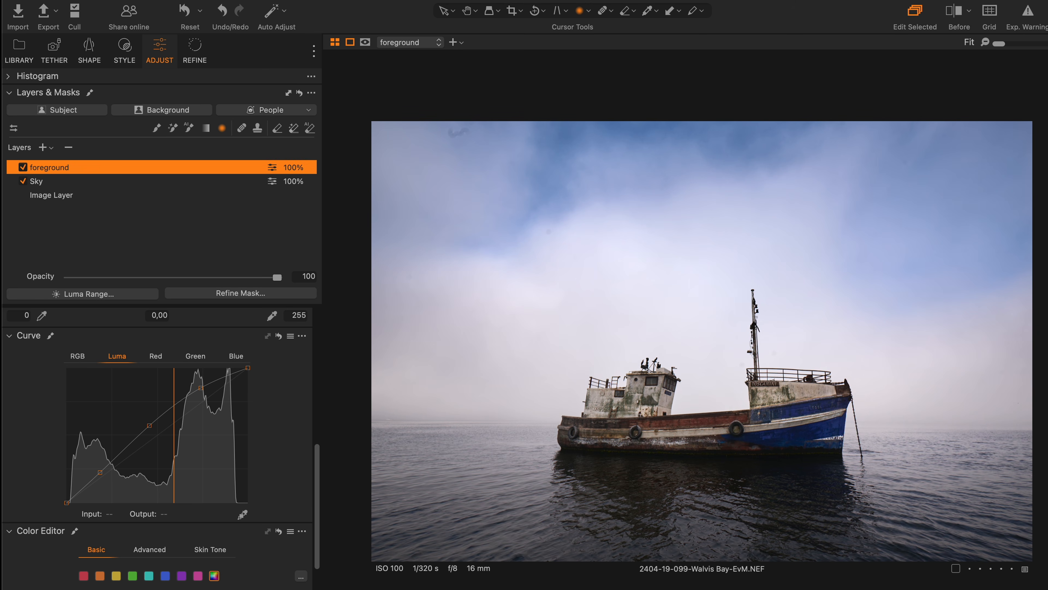
Add another adjustment layer with a wide radial mask centred on the boat, extending its outer falloff and tightening its inner ellipse
{"action": "left_click", "coordinate": [43, 148]}
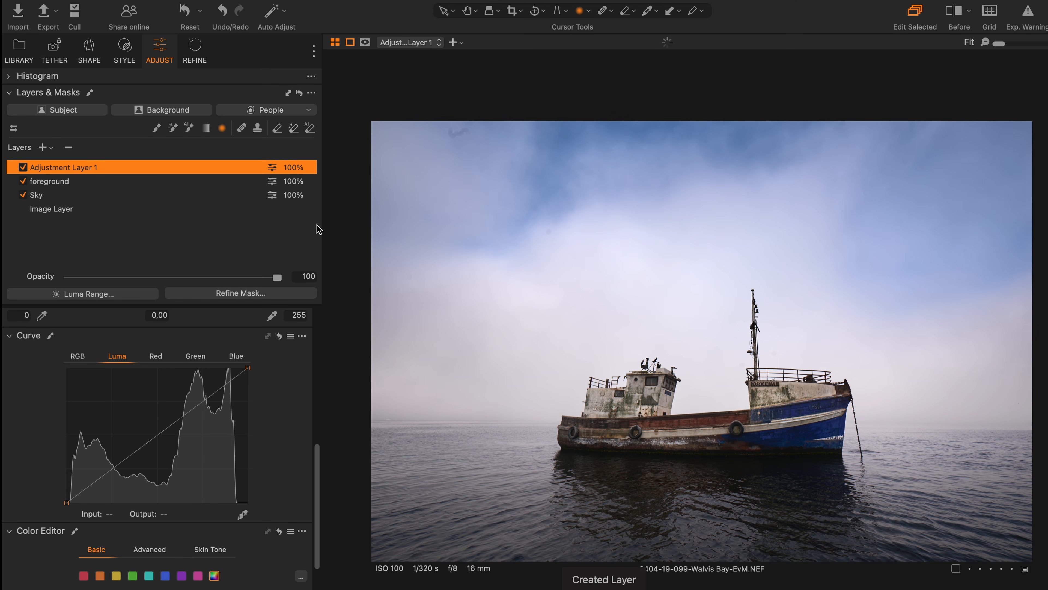
{"action": "key", "text": "h"}
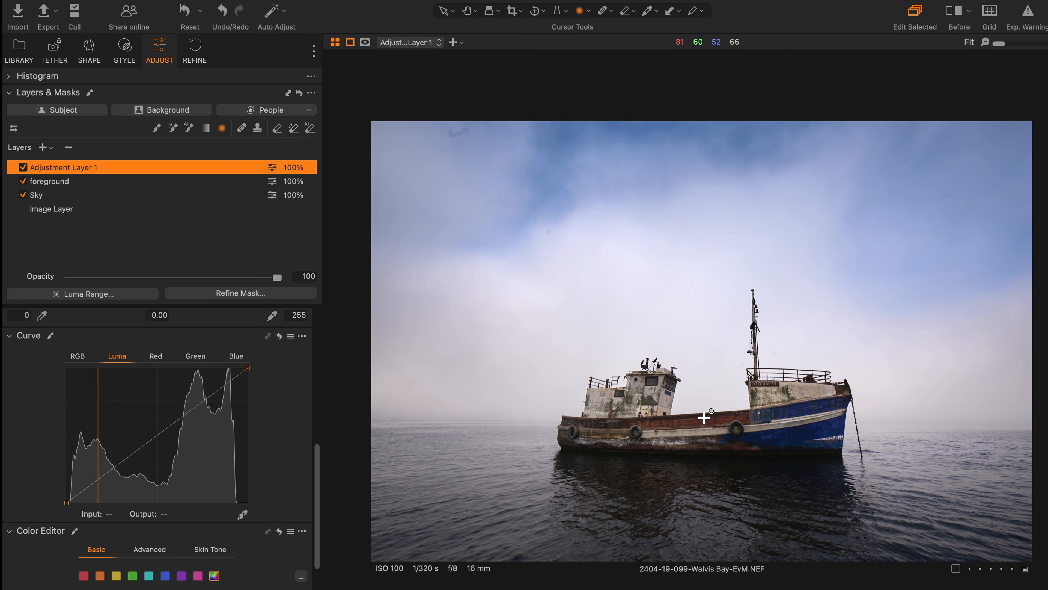
{"action": "left_click_drag", "start_coordinate": [695, 417], "coordinate": [1019, 567]}
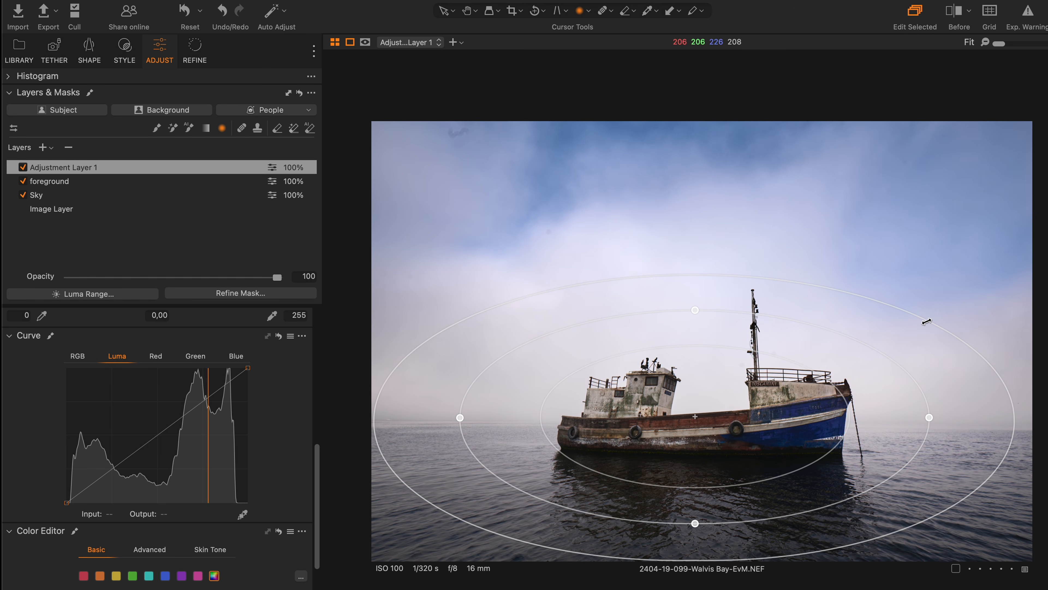
{"action": "left_click_drag", "start_coordinate": [936, 316], "coordinate": [1033, 288]}
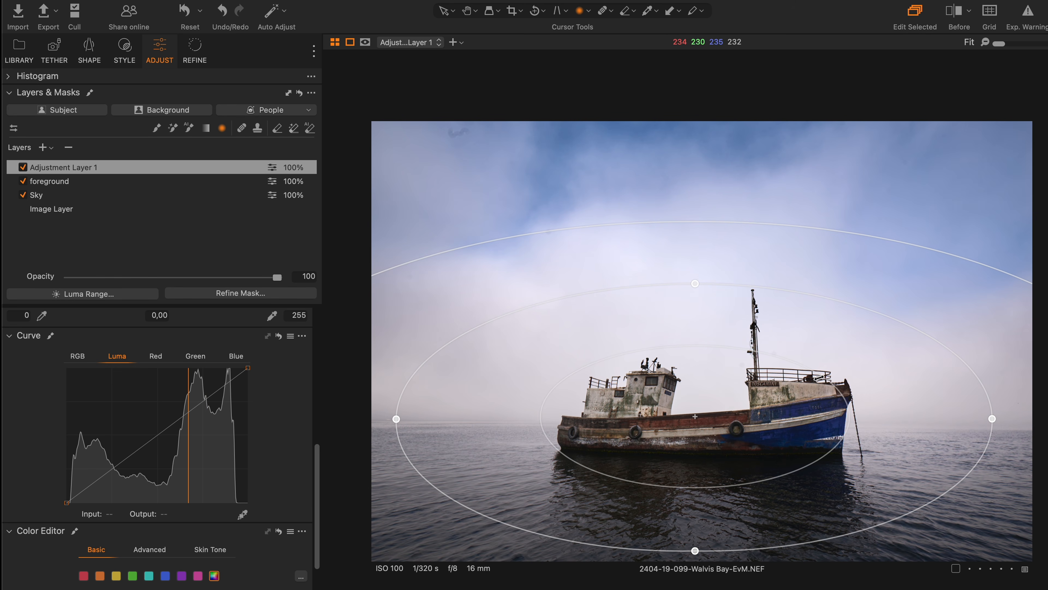
{"action": "left_click_drag", "start_coordinate": [818, 378], "coordinate": [788, 389]}
{"action": "left_click_drag", "start_coordinate": [795, 436], "coordinate": [802, 442]}
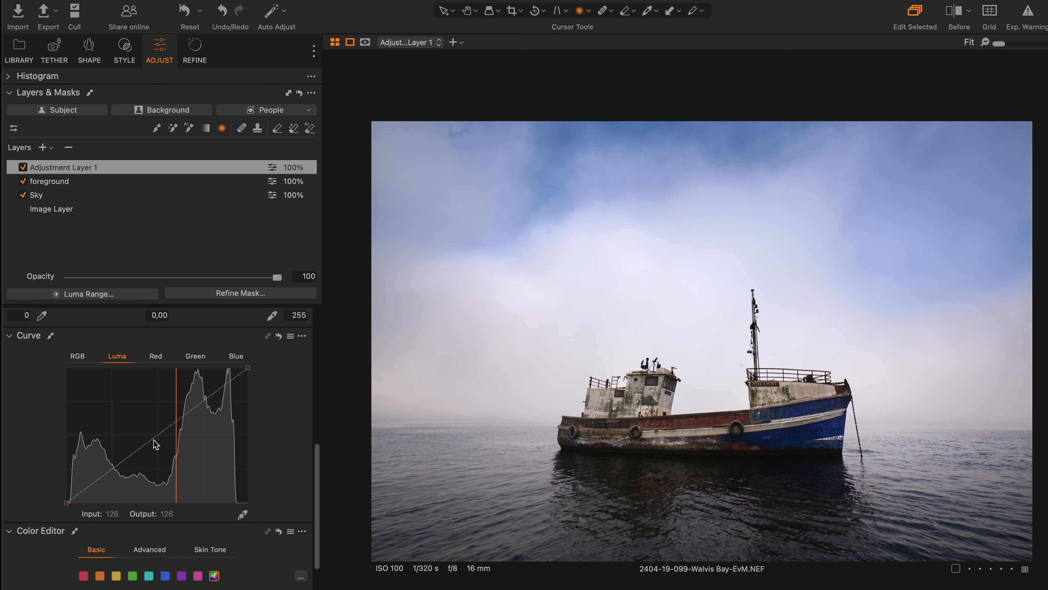
Pull down the midtones of the radial layer's Luma curve and invert its mask to darken the area around the boat
{"action": "left_click_drag", "start_coordinate": [154, 444], "coordinate": [160, 450]}
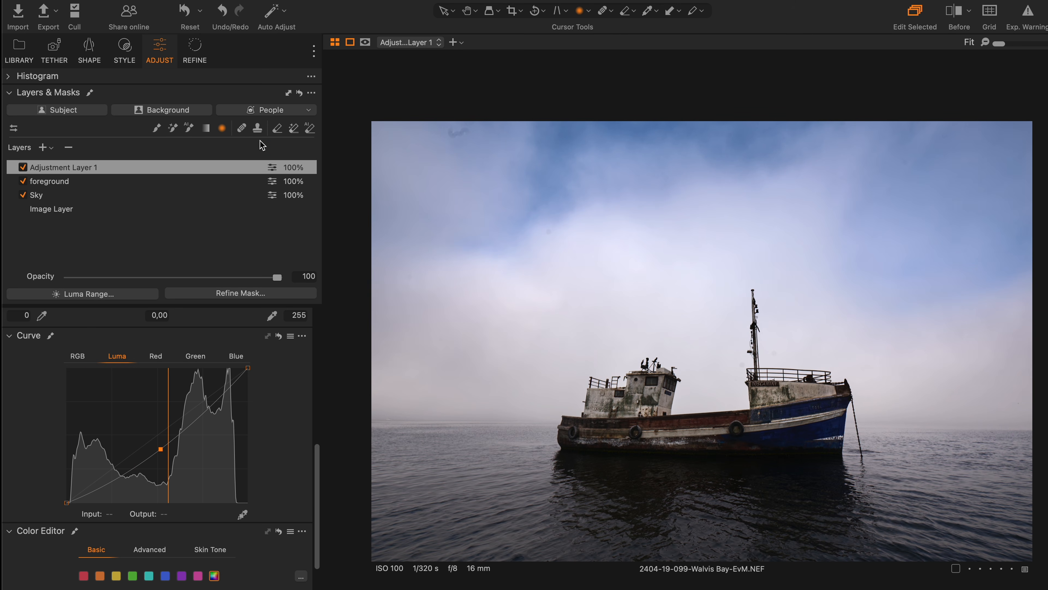
{"action": "left_click", "coordinate": [271, 167]}
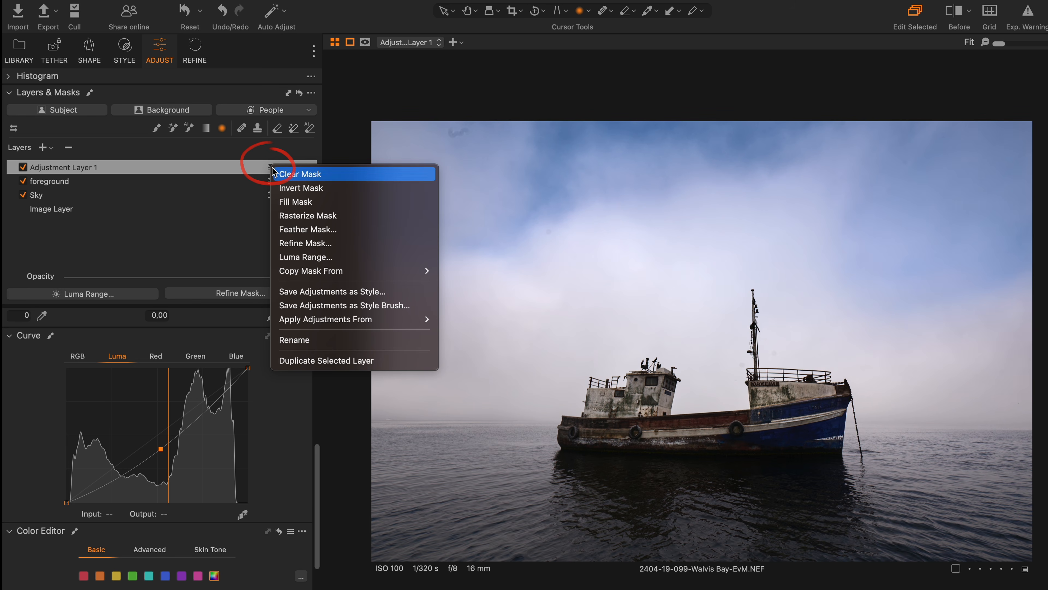
{"action": "left_click", "coordinate": [309, 188]}
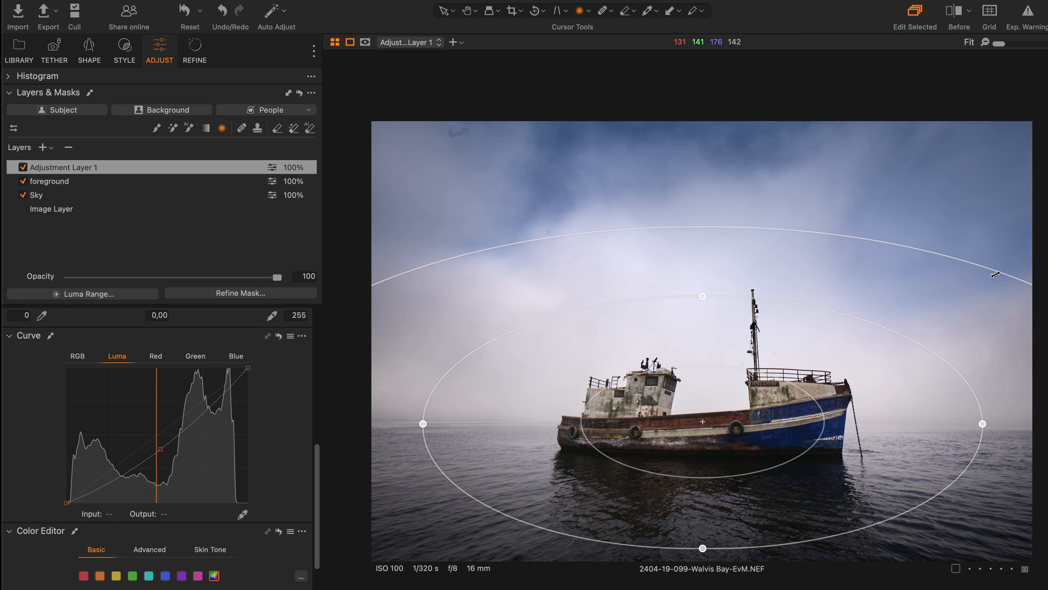
Make the radial mask taller, reposition it around the boat, and set the layer's High Dynamic Range Shadow to 16
{"action": "left_click_drag", "start_coordinate": [703, 297], "coordinate": [705, 253]}
{"action": "left_click_drag", "start_coordinate": [734, 426], "coordinate": [750, 440]}
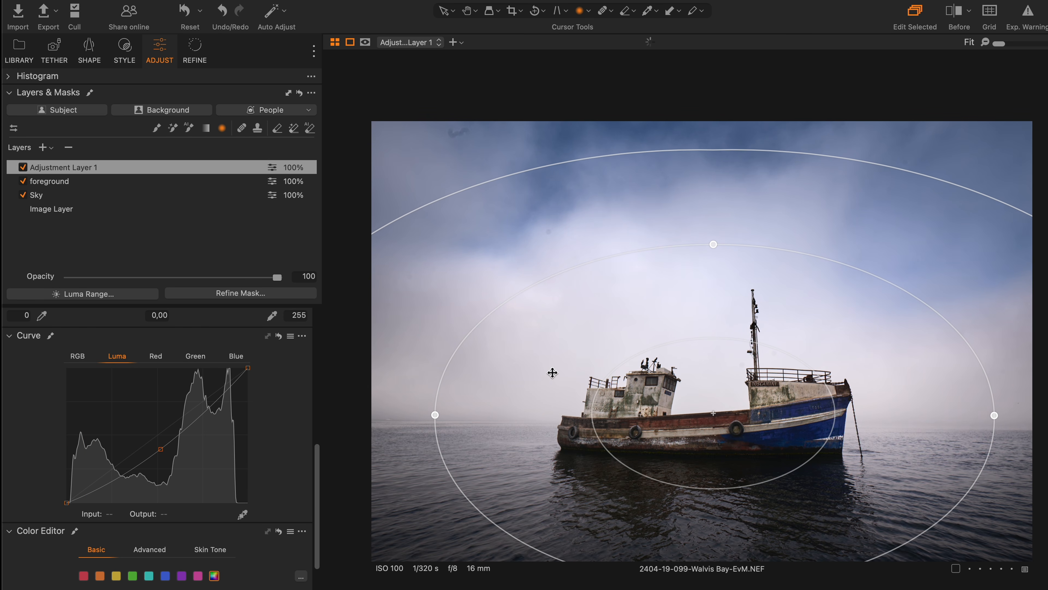
{"action": "scroll", "coordinate": [324, 498], "scroll_direction": "up", "scroll_amount": 5}
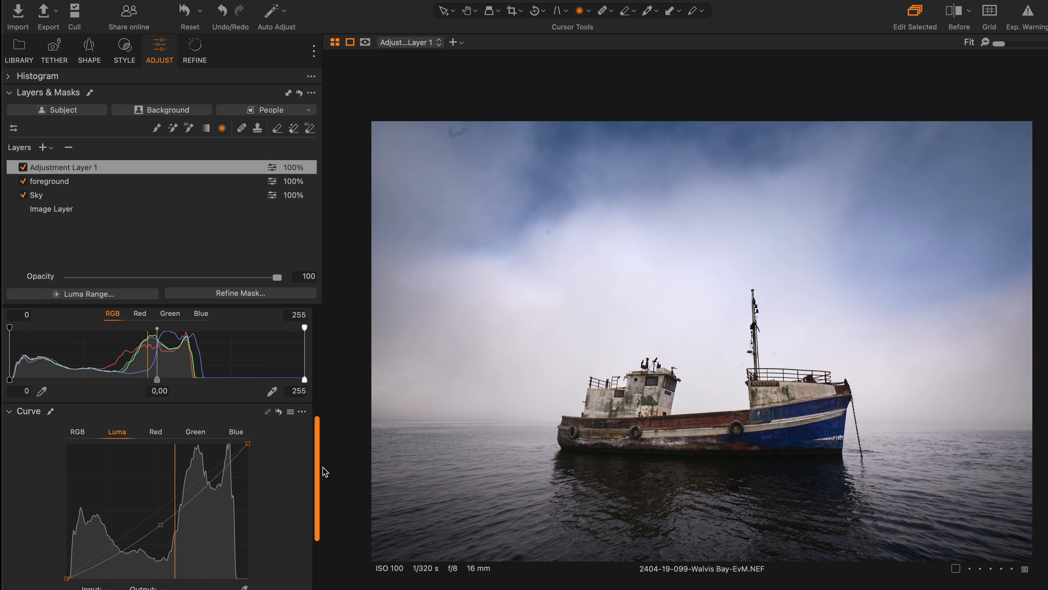
{"action": "left_click_drag", "start_coordinate": [168, 365], "coordinate": [185, 366]}
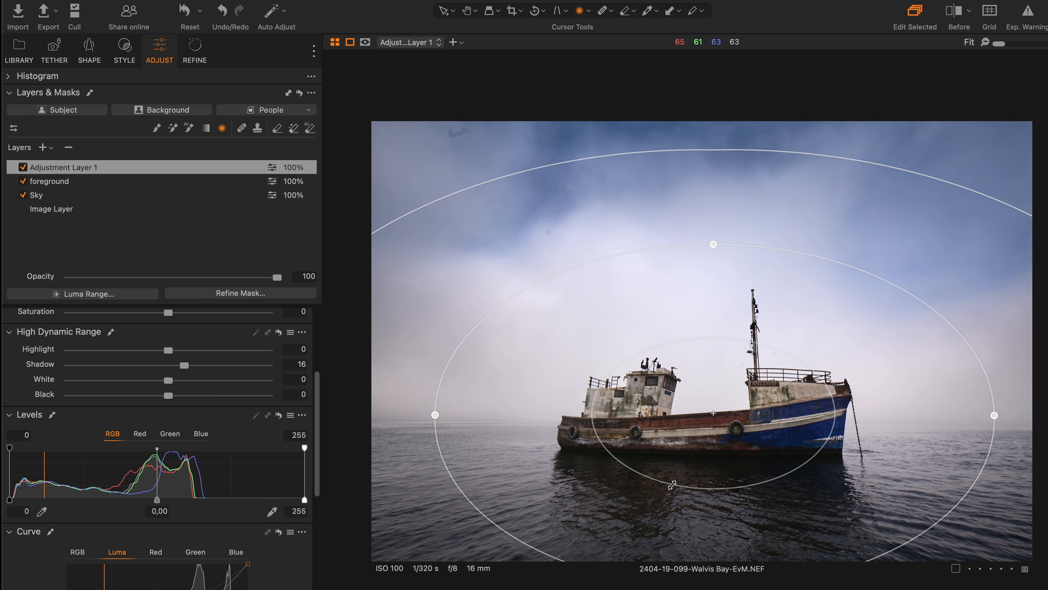
{"action": "left_click_drag", "start_coordinate": [727, 416], "coordinate": [724, 419]}
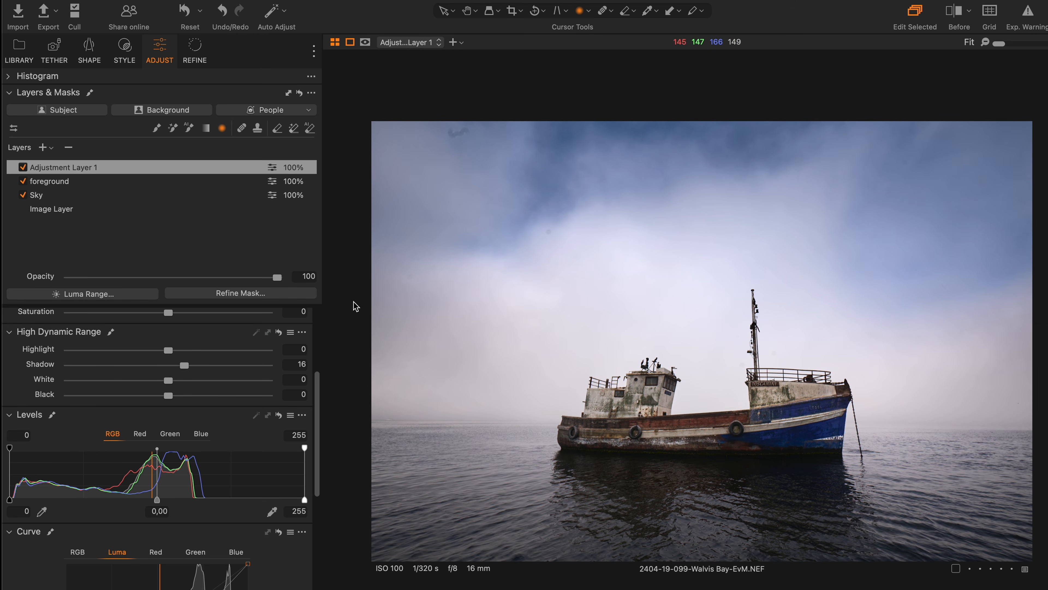
Remove the dust spots from the Image Layer with the automatic Dust Removal
{"action": "left_click", "coordinate": [70, 210]}
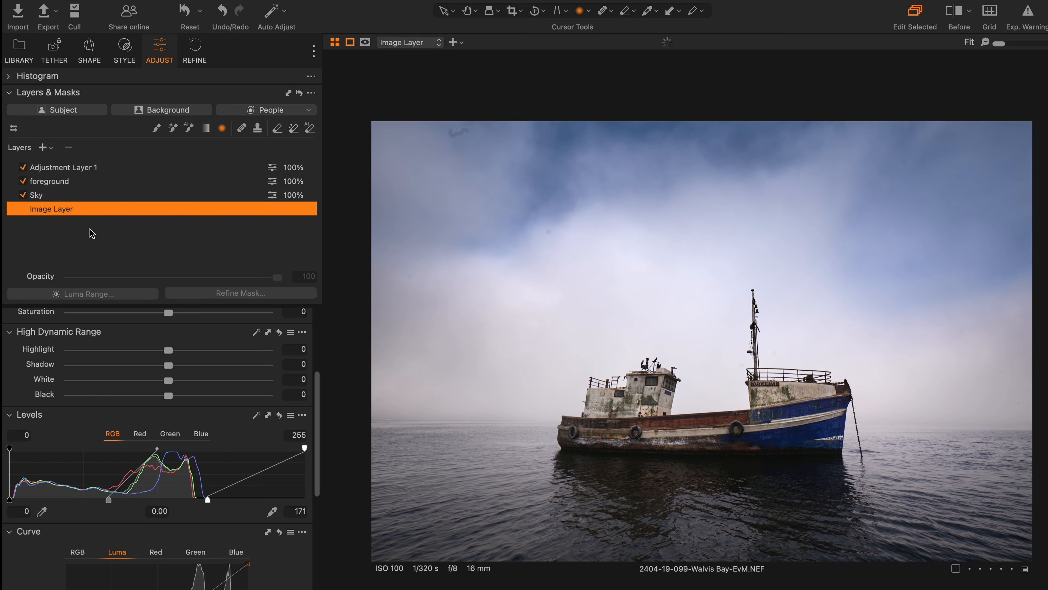
{"action": "left_click", "coordinate": [195, 53]}
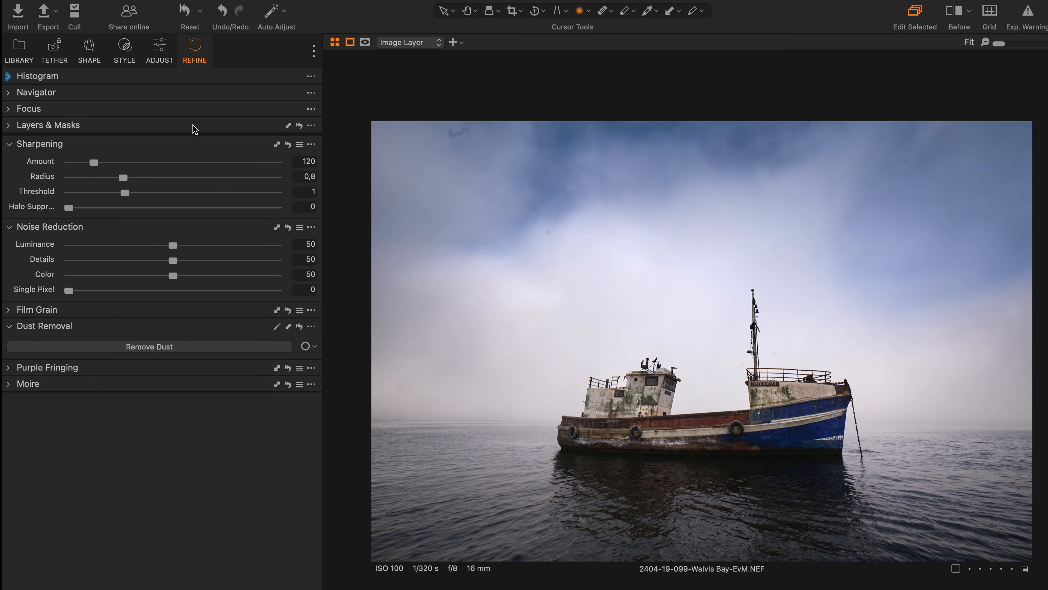
{"action": "left_click", "coordinate": [131, 348]}
Rename the boat photo's Adjustment Layer 1 as "vigentte"
{"action": "left_click", "coordinate": [160, 51]}
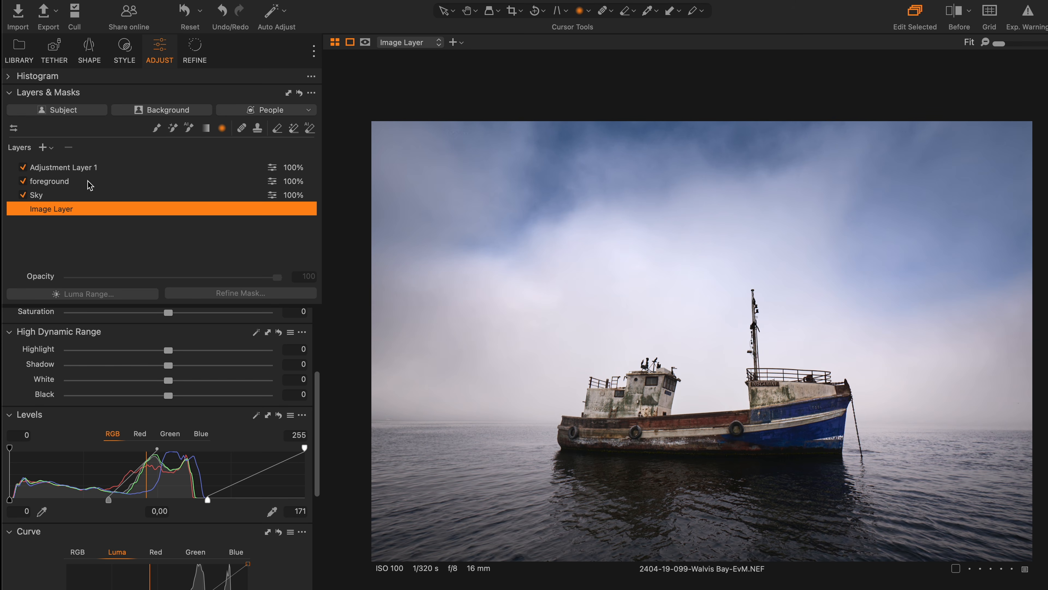
{"action": "left_click", "coordinate": [82, 167]}
{"action": "left_click", "coordinate": [81, 167]}
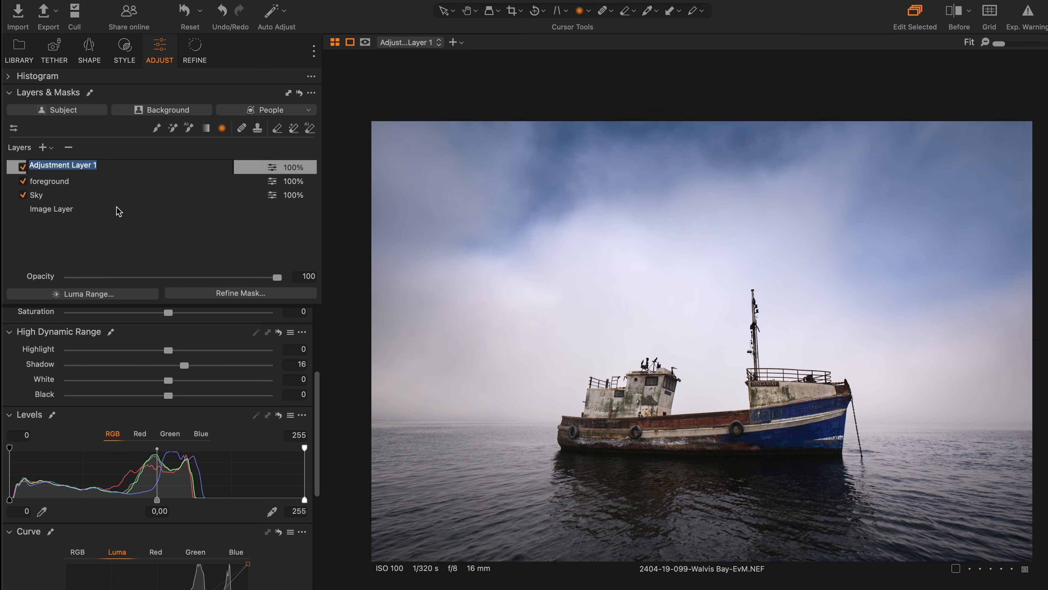
{"action": "type", "text": "vigentte"}
{"action": "key", "text": "Return"}
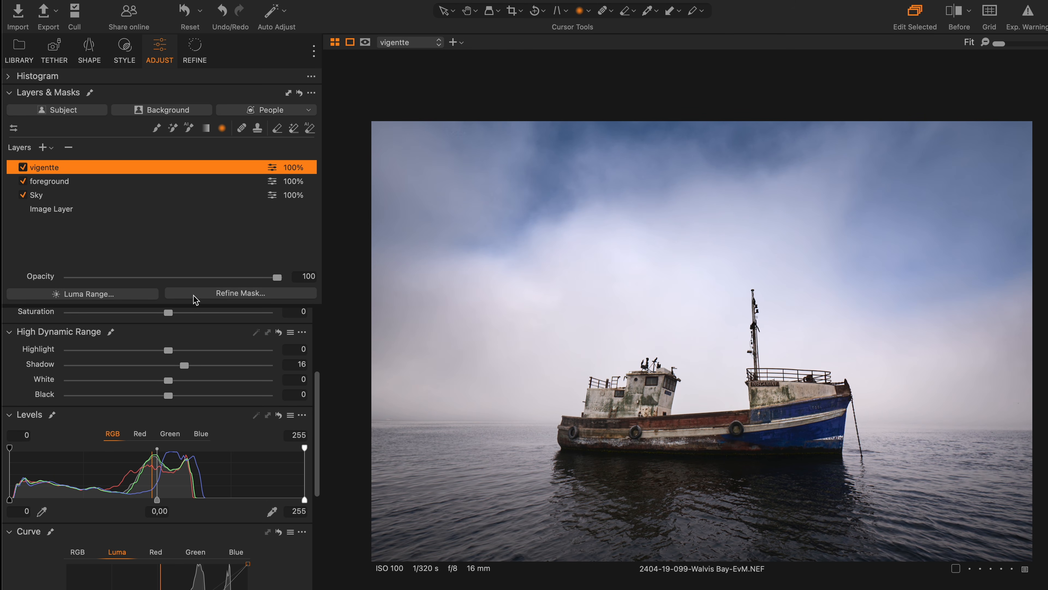
Add an adjustment layer named "ship" above the vignette layer
{"action": "left_click", "coordinate": [43, 146]}
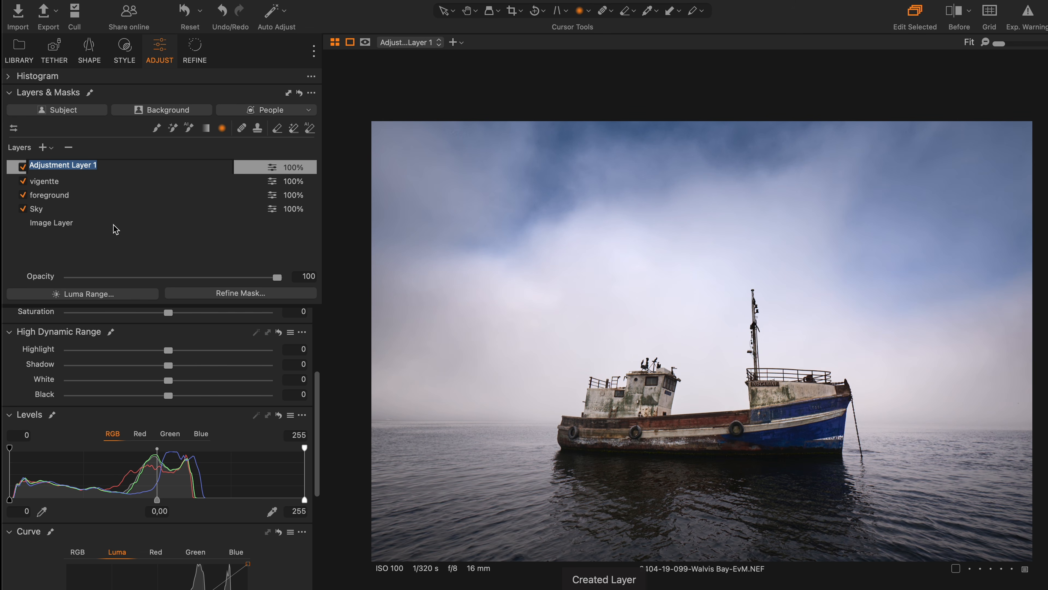
{"action": "type", "text": "ship"}
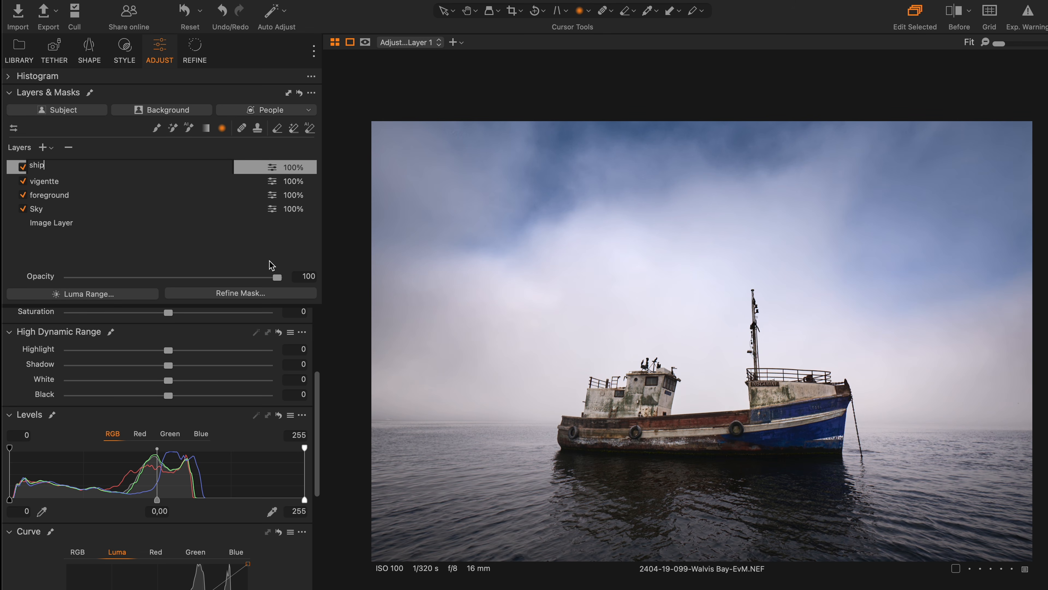
{"action": "key", "text": "Return"}
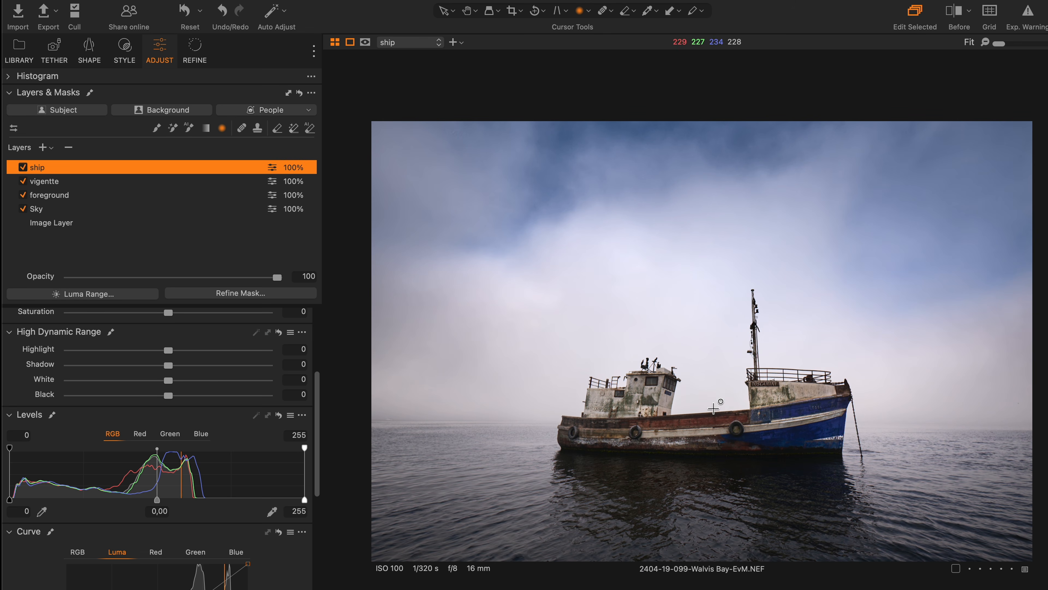
Draw a wide radial mask centred on the boat with a larger outer falloff and smaller inner ellipse, and raise the layer's Luma curve midtones
{"action": "left_click_drag", "start_coordinate": [704, 432], "coordinate": [958, 552]}
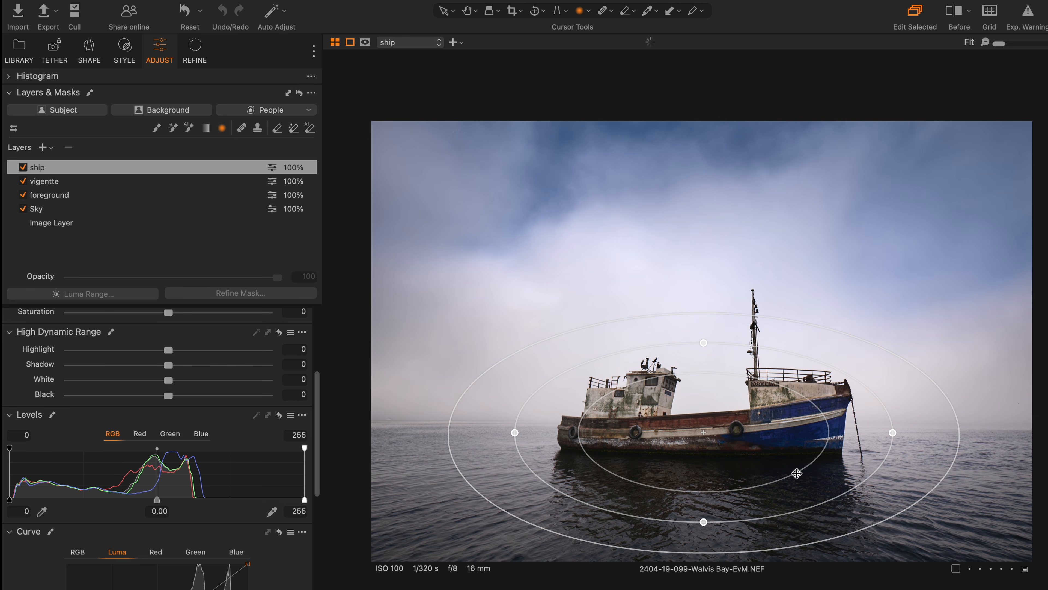
{"action": "left_click_drag", "start_coordinate": [736, 432], "coordinate": [733, 410]}
{"action": "left_click_drag", "start_coordinate": [934, 425], "coordinate": [970, 431]}
{"action": "left_click_drag", "start_coordinate": [828, 406], "coordinate": [791, 411]}
{"action": "left_click_drag", "start_coordinate": [737, 434], "coordinate": [748, 443]}
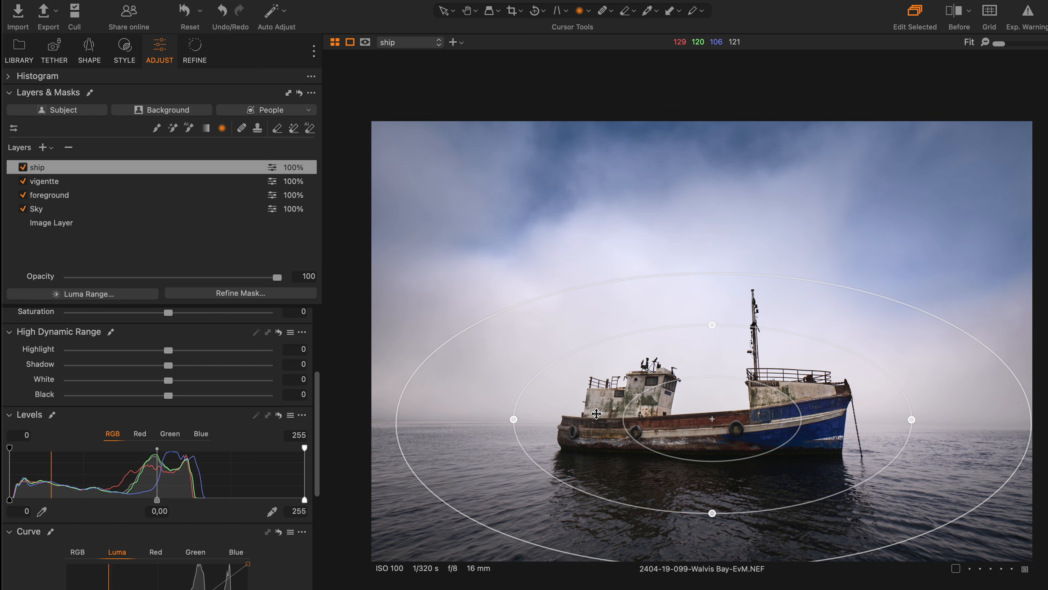
{"action": "scroll", "coordinate": [317, 454], "scroll_direction": "down", "scroll_amount": 5}
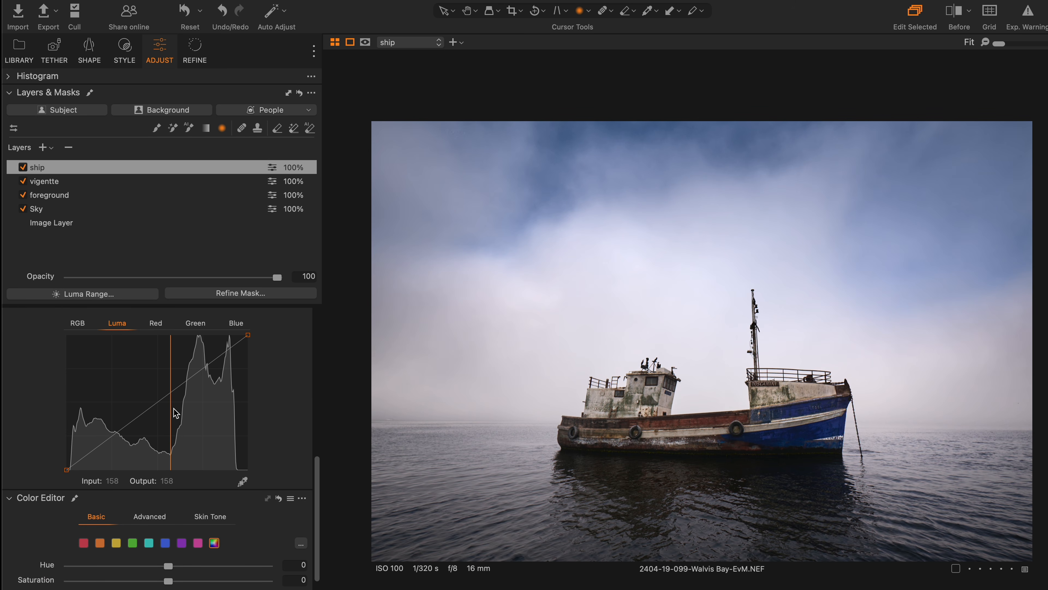
{"action": "left_click_drag", "start_coordinate": [156, 409], "coordinate": [142, 394]}
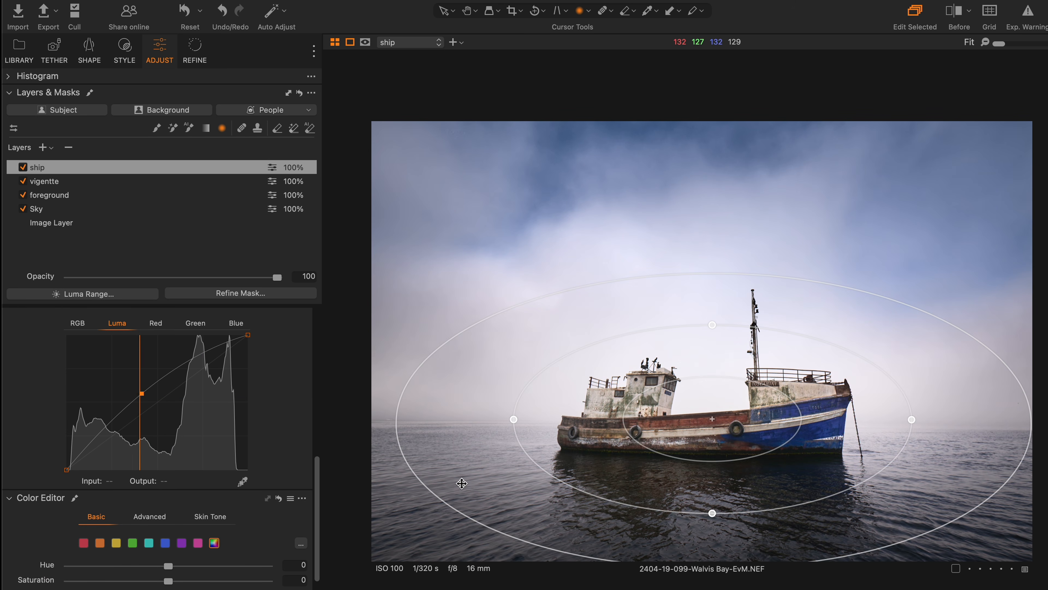
On the Image Layer, increase the saturation of the blue tones slightly and set the orange saturation to 17.6 in the basic Color Editor
{"action": "left_click", "coordinate": [61, 225]}
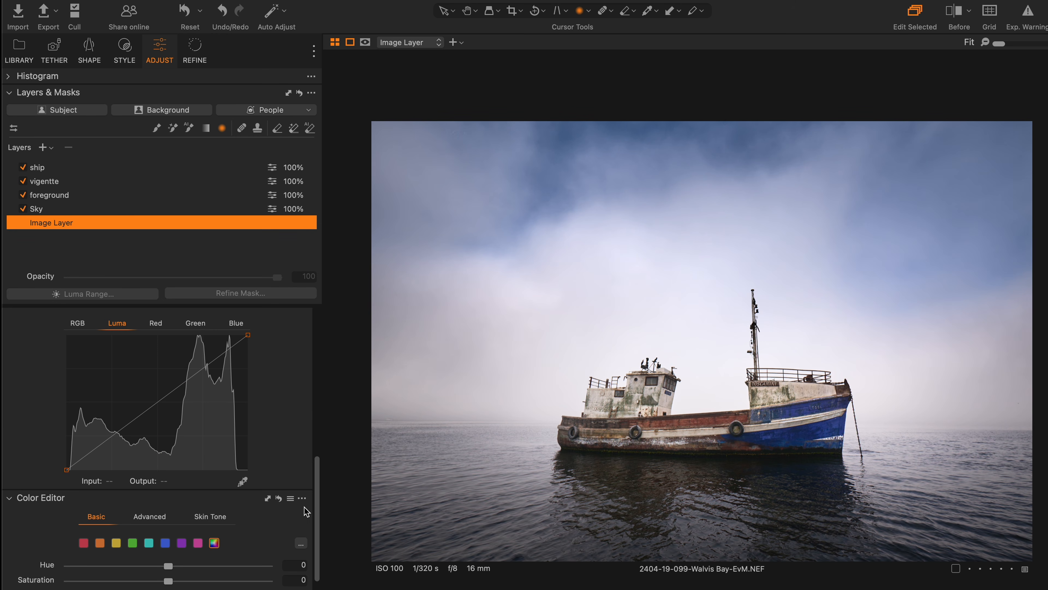
{"action": "scroll", "coordinate": [247, 491], "scroll_direction": "down", "scroll_amount": 3}
{"action": "left_click", "coordinate": [165, 472]}
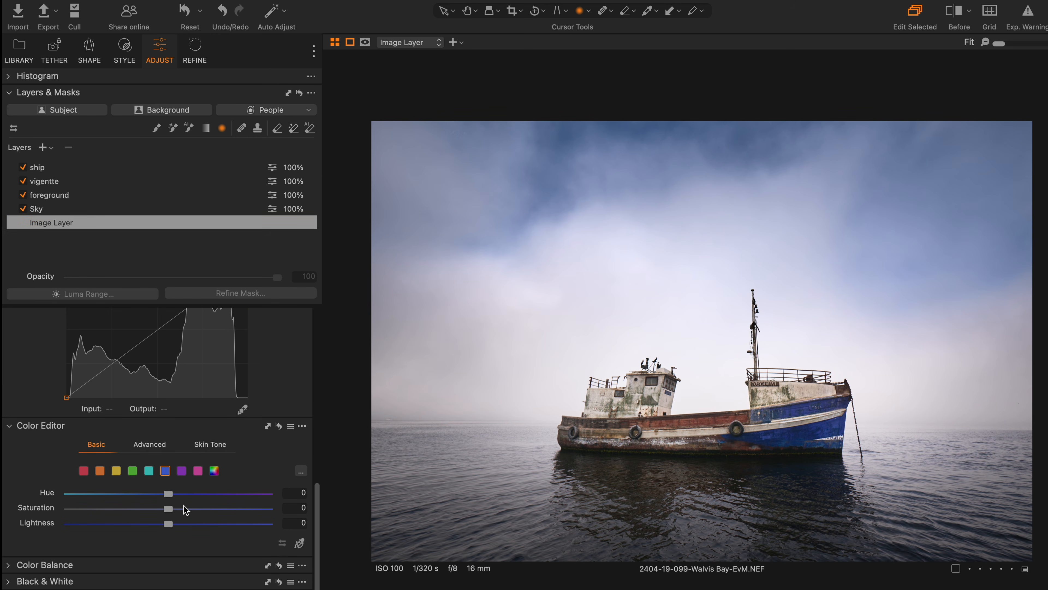
{"action": "left_click_drag", "start_coordinate": [170, 507], "coordinate": [188, 507]}
{"action": "left_click", "coordinate": [101, 472]}
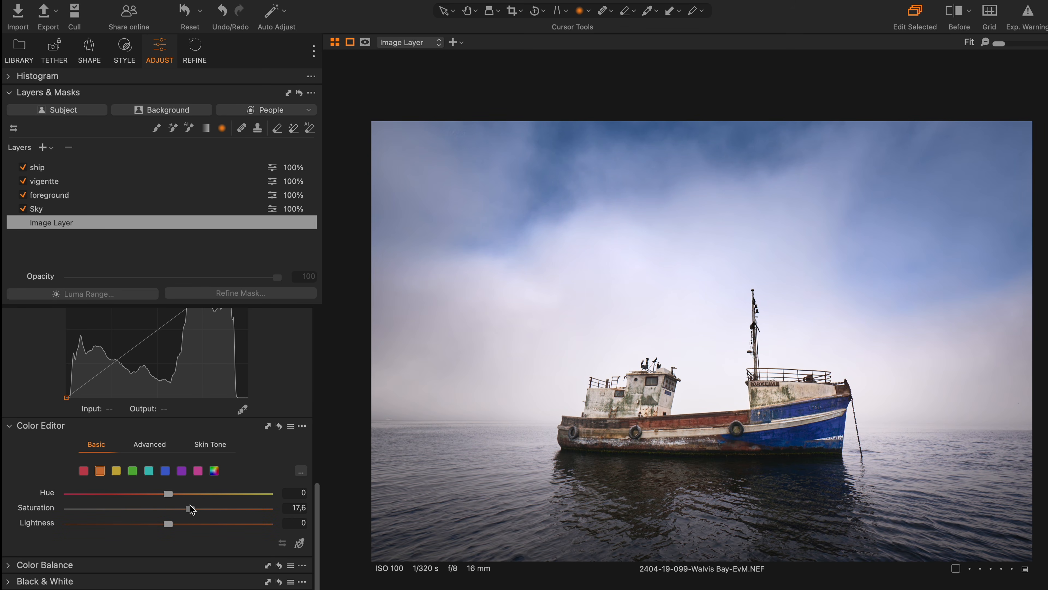
{"action": "left_click_drag", "start_coordinate": [191, 511], "coordinate": [191, 510]}
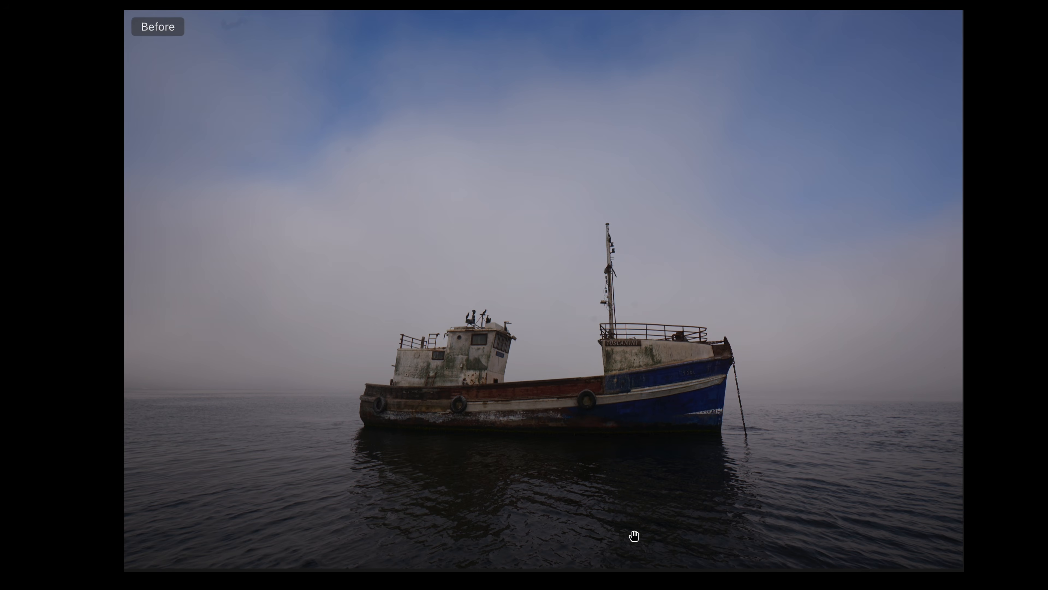
Compare the edited boat photo with its original version
{"action": "key", "text": "backslash"}
{"action": "key", "text": "backslash"}
{"action": "key", "text": "backslash"}
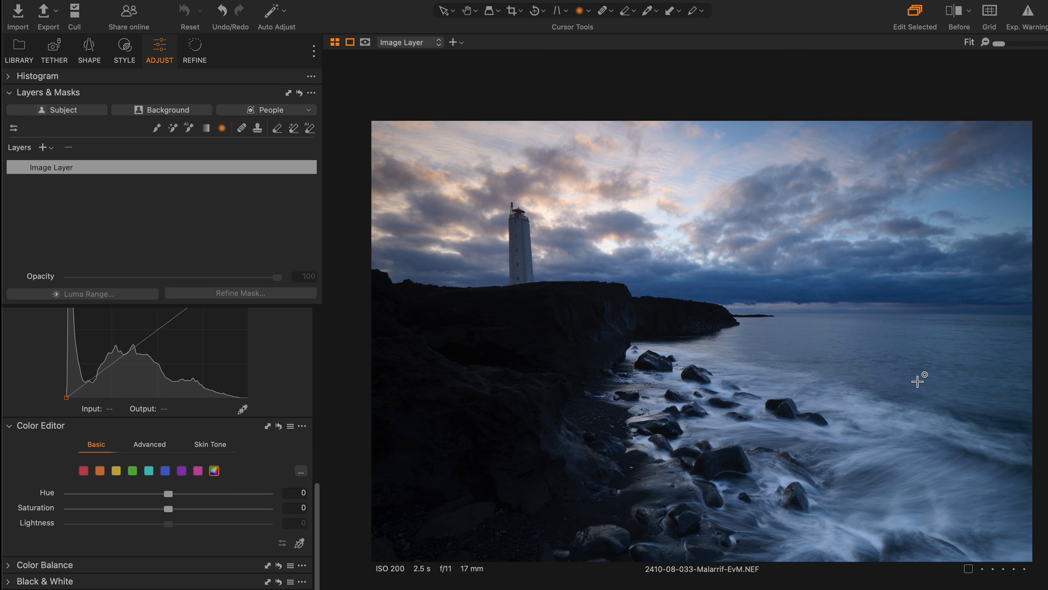
Set the High Dynamic Range Shadow of the lighthouse photo's Image Layer to 22
{"action": "scroll", "coordinate": [328, 401], "scroll_direction": "up", "scroll_amount": 10}
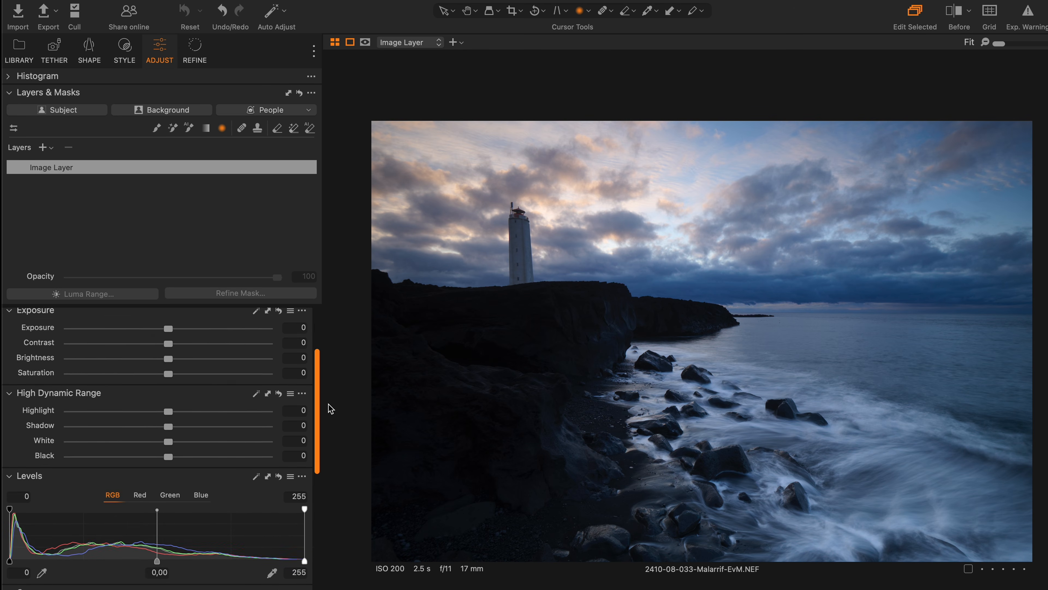
{"action": "scroll", "coordinate": [326, 380], "scroll_direction": "up", "scroll_amount": 3}
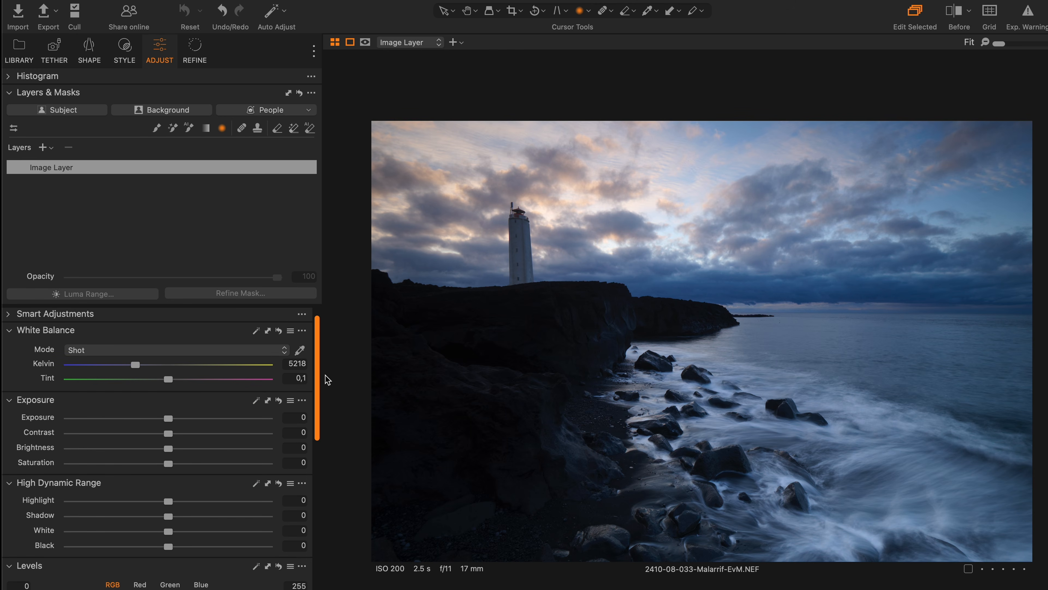
{"action": "scroll", "coordinate": [322, 413], "scroll_direction": "down", "scroll_amount": 10}
{"action": "left_click", "coordinate": [304, 420]}
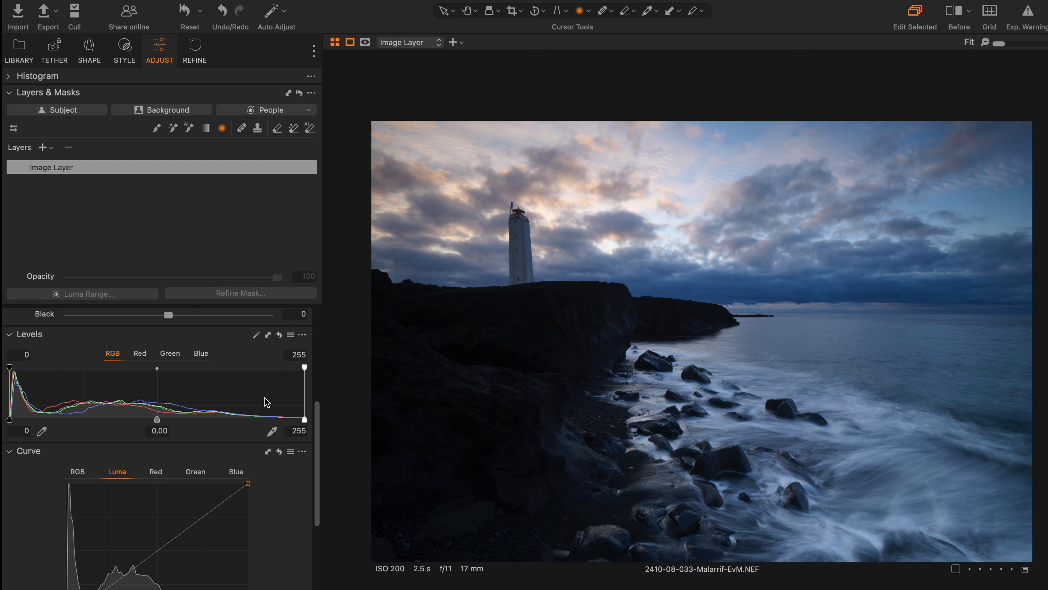
{"action": "left_click_drag", "start_coordinate": [318, 443], "coordinate": [318, 399]}
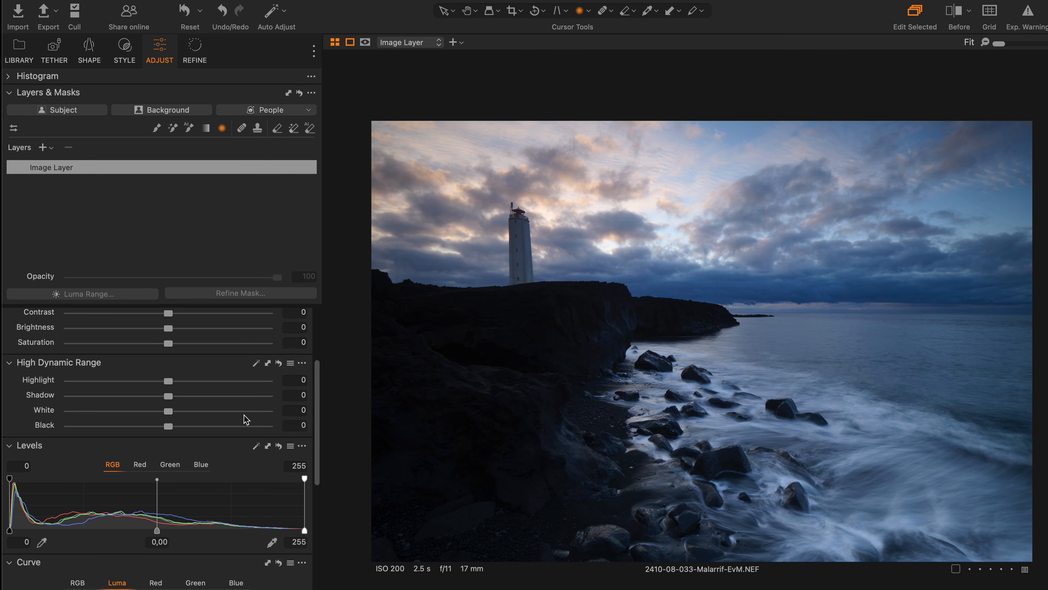
{"action": "left_click_drag", "start_coordinate": [175, 397], "coordinate": [190, 394]}
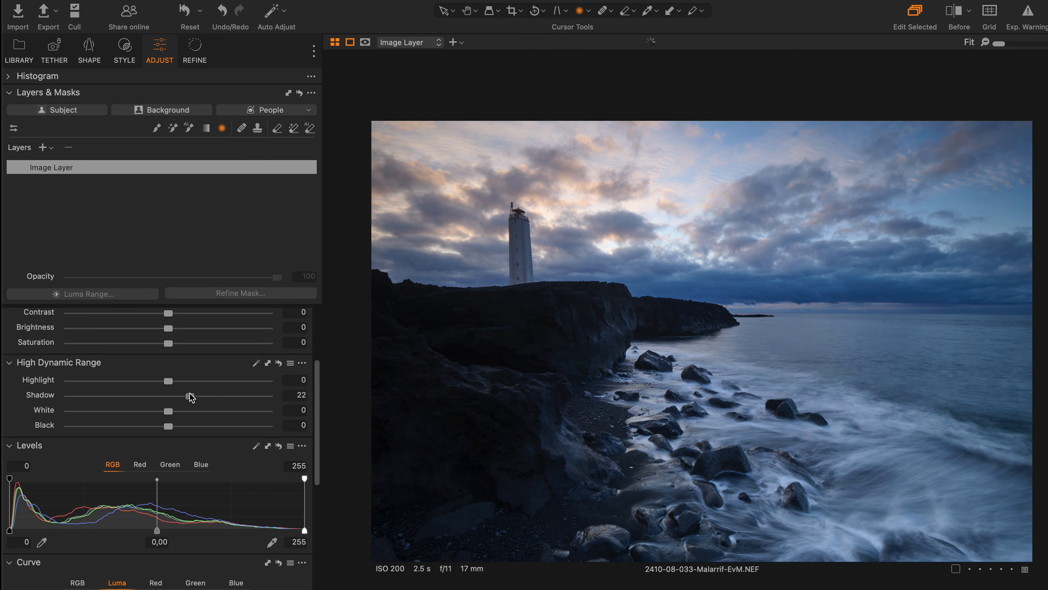
Draw a linear gradient mask over the sky across the horizon, widen its transition and align it with the horizon
{"action": "left_click_drag", "start_coordinate": [317, 402], "coordinate": [318, 373]}
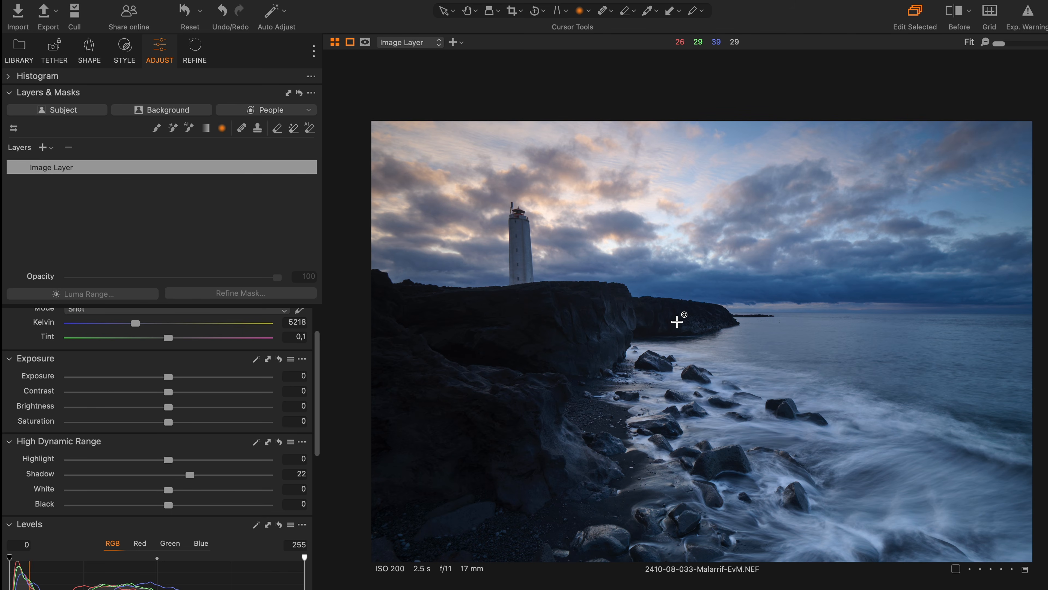
{"action": "key", "text": "l"}
{"action": "left_click_drag", "start_coordinate": [731, 255], "coordinate": [732, 359]}
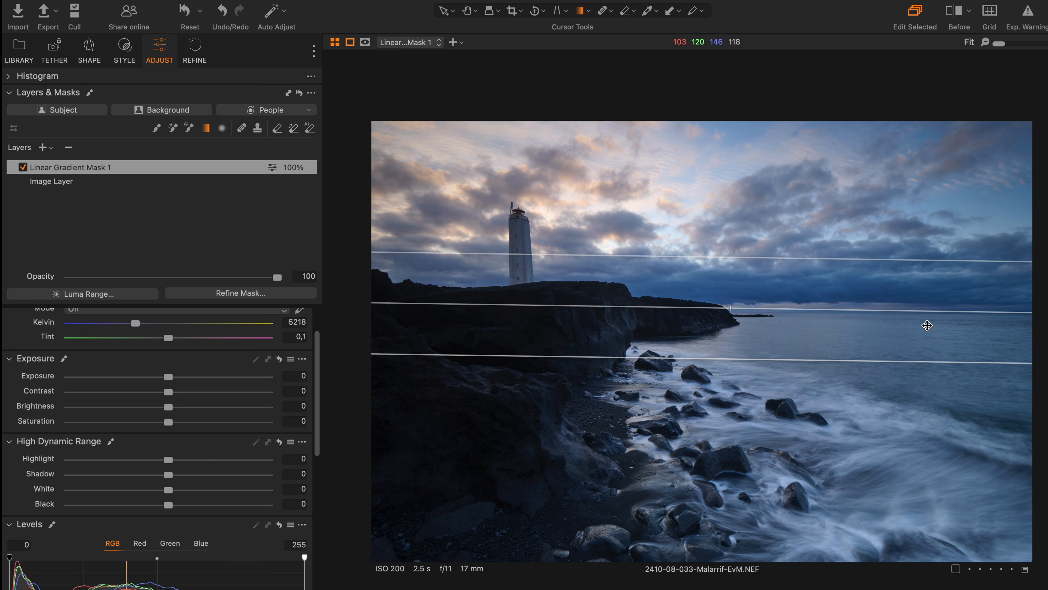
{"action": "left_click_drag", "start_coordinate": [1018, 312], "coordinate": [1018, 309]}
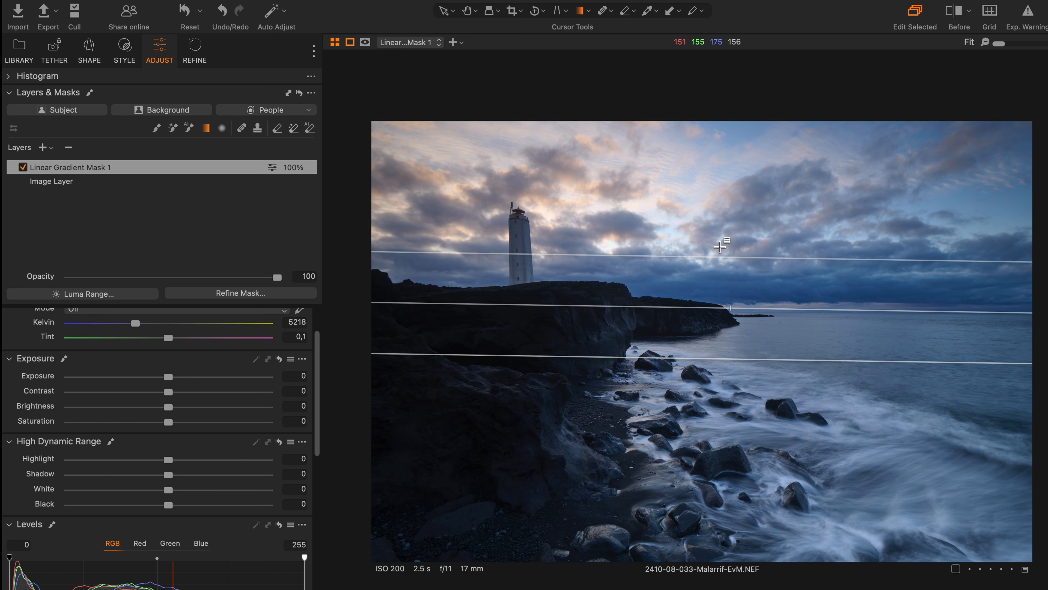
{"action": "left_click_drag", "start_coordinate": [732, 256], "coordinate": [732, 215]}
{"action": "left_click_drag", "start_coordinate": [755, 289], "coordinate": [759, 305]}
Show the mask overlay, move the sky gradient up so its centre line sits just above the horizon, and hide the overlay
{"action": "key", "text": "m"}
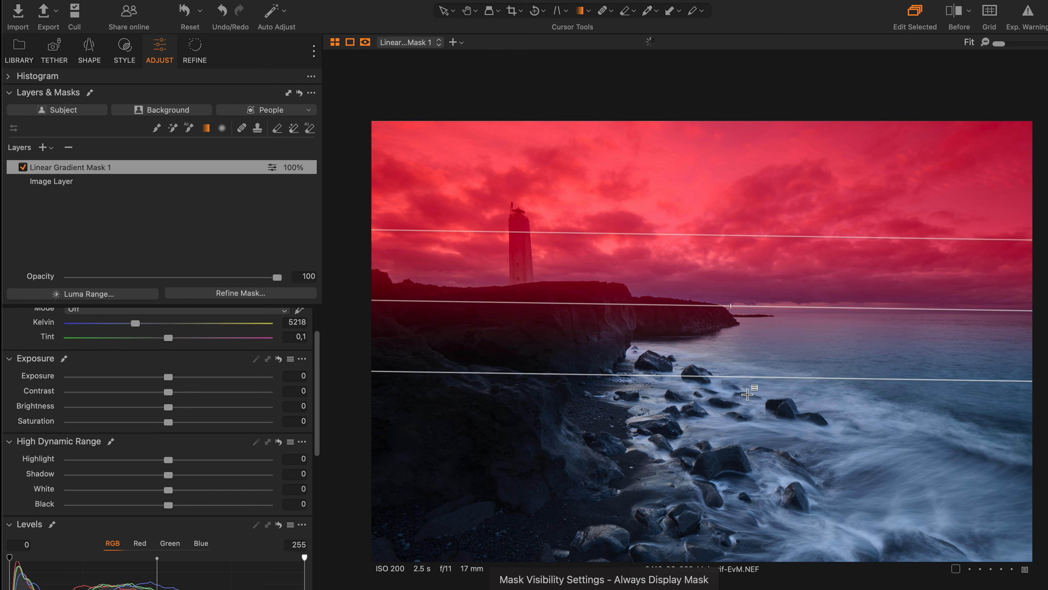
{"action": "left_click_drag", "start_coordinate": [873, 295], "coordinate": [866, 267]}
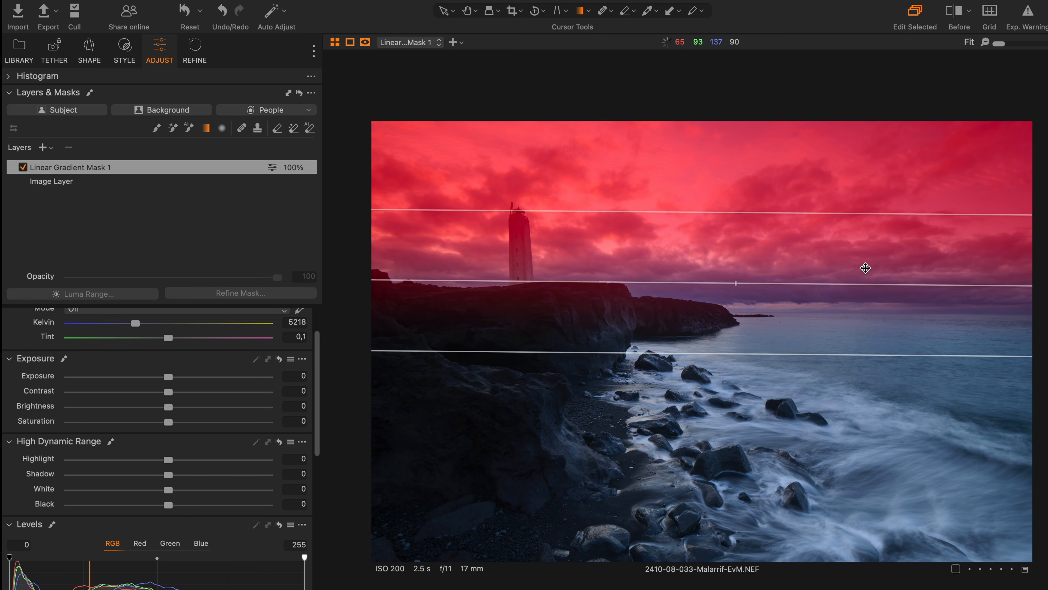
{"action": "key", "text": "m"}
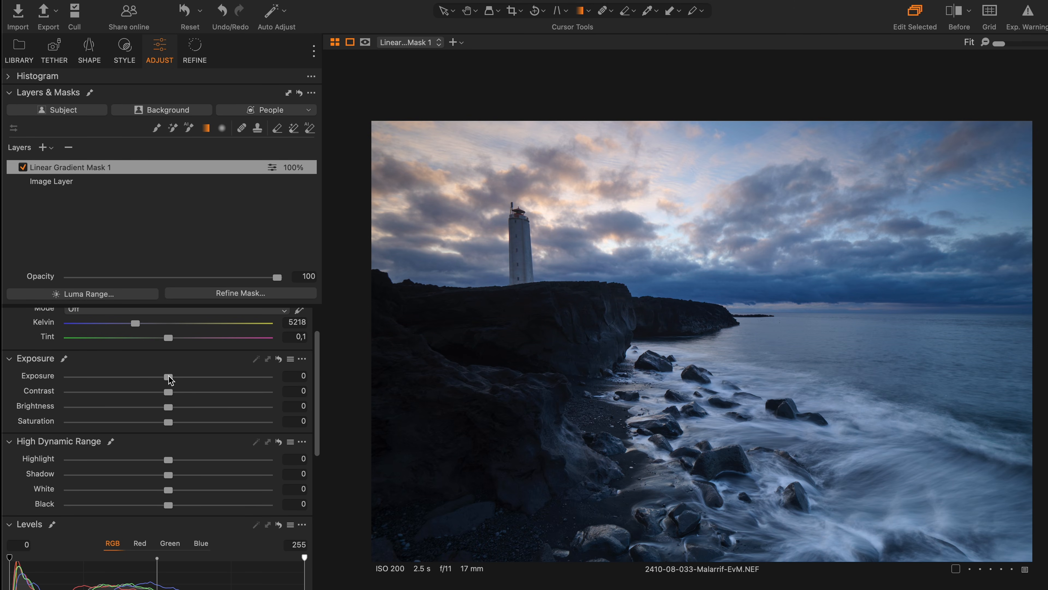
Set the sky gradient layer's Exposure to -0.38 and High Dynamic Range Shadow to 61, and compare the photo with the layer off and on
{"action": "left_click_drag", "start_coordinate": [169, 376], "coordinate": [159, 378]}
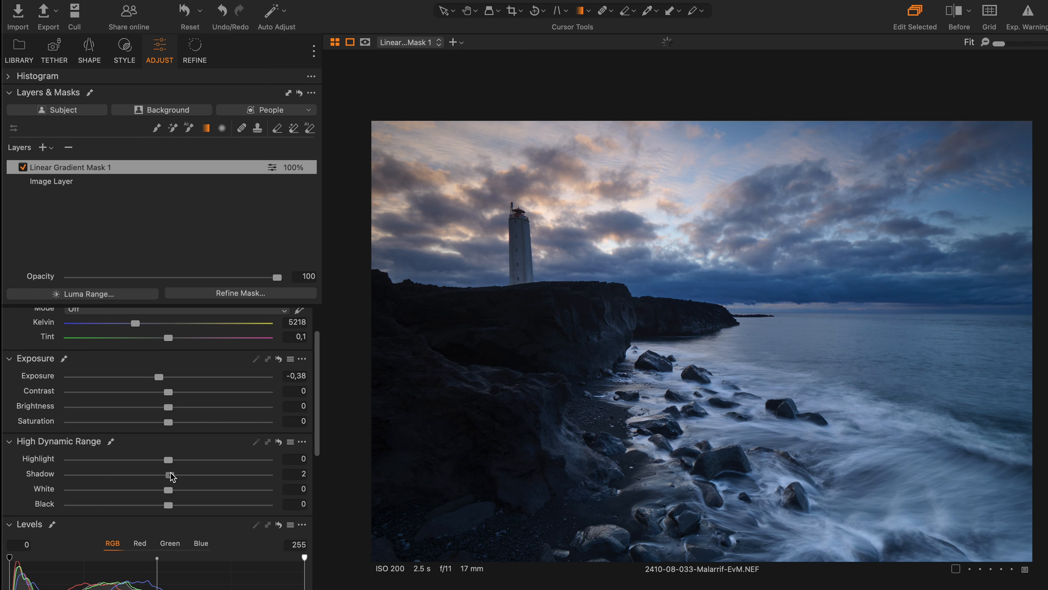
{"action": "left_click_drag", "start_coordinate": [172, 476], "coordinate": [229, 475]}
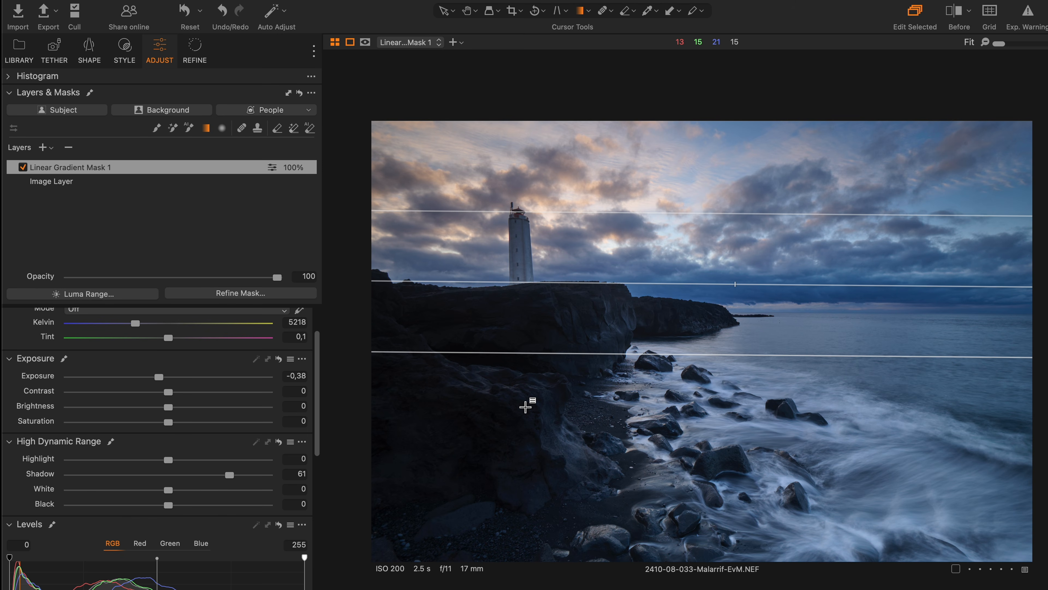
{"action": "left_click", "coordinate": [23, 167]}
{"action": "left_click", "coordinate": [23, 167]}
{"action": "left_click", "coordinate": [23, 167]}
{"action": "left_click", "coordinate": [24, 168]}
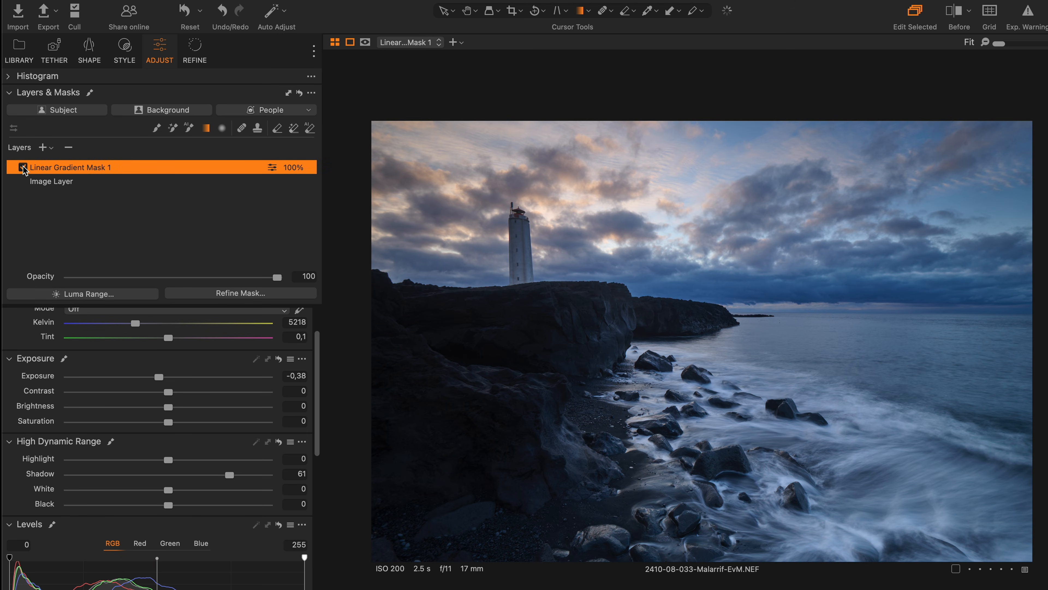
{"action": "left_click", "coordinate": [23, 167]}
{"action": "left_click", "coordinate": [23, 167]}
Rename the linear gradient layer as "sky"
{"action": "double_click", "coordinate": [69, 167]}
{"action": "type", "text": "sky"}
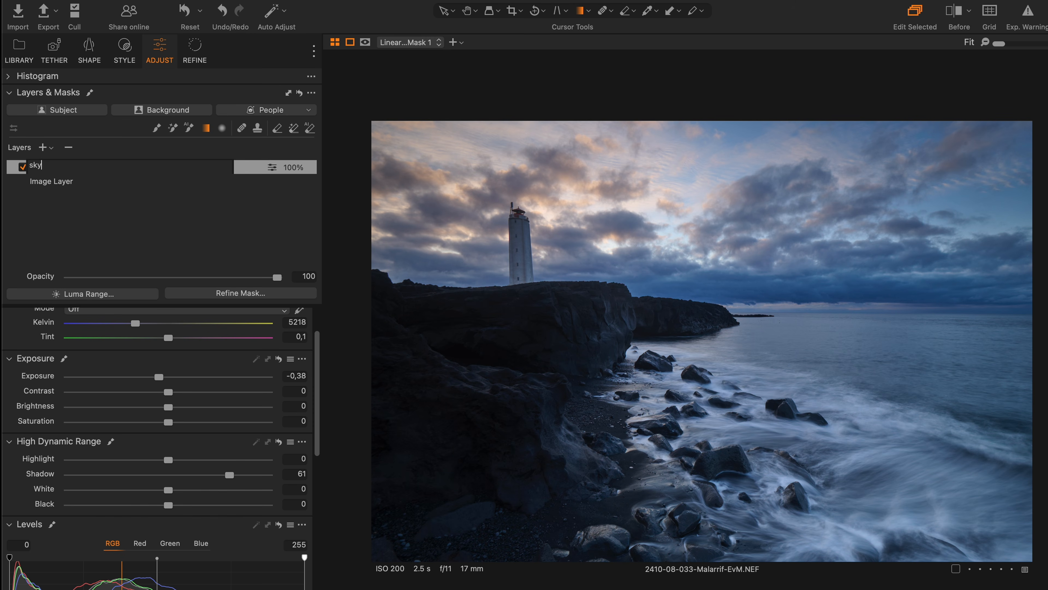
{"action": "key", "text": "Return"}
Add an adjustment layer named "foreground" above the sky layer
{"action": "left_click", "coordinate": [42, 147]}
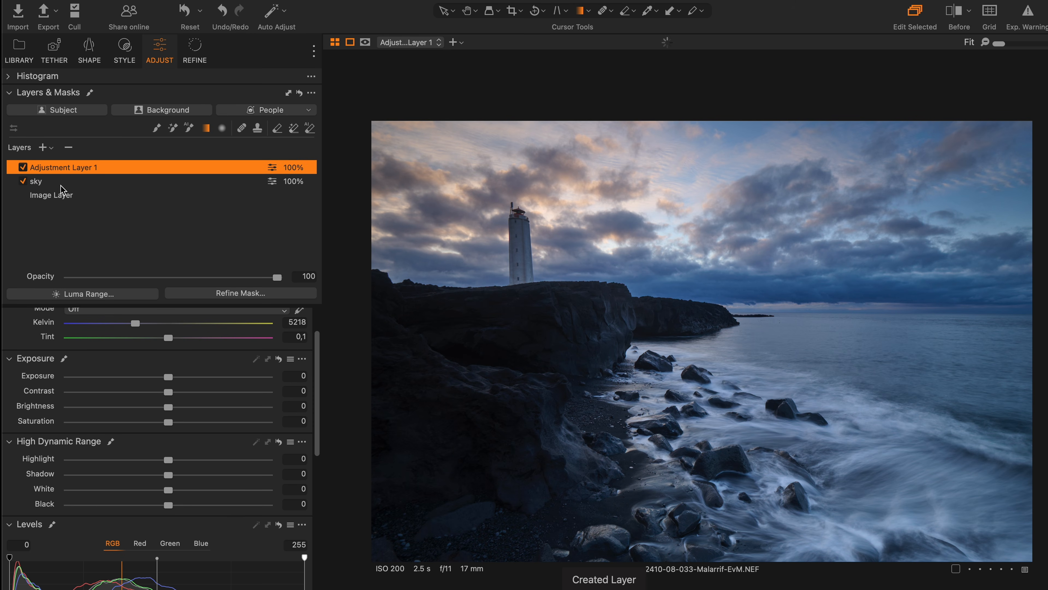
{"action": "type", "text": "foreground"}
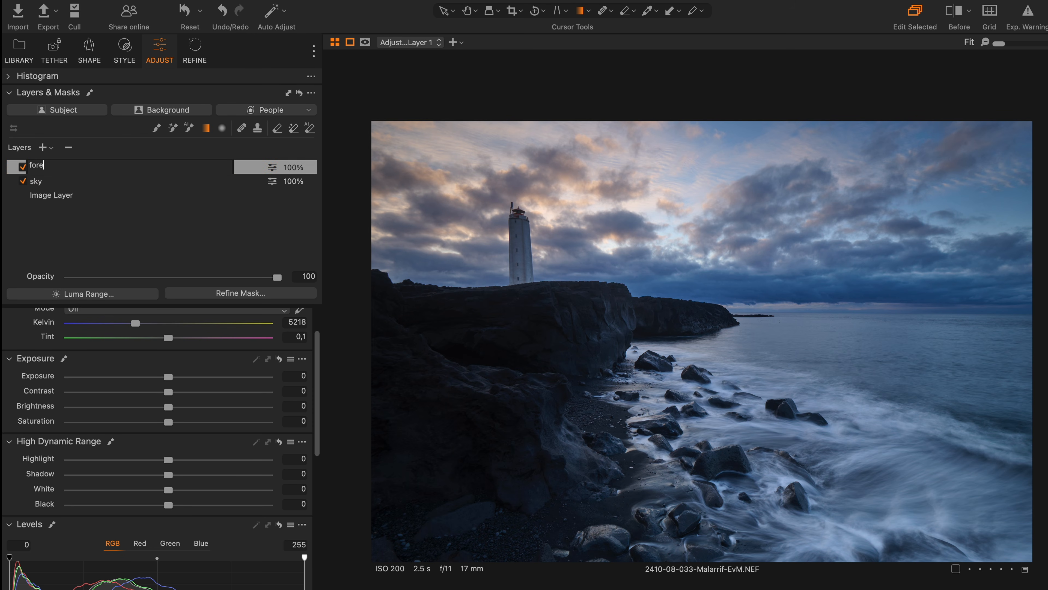
{"action": "key", "text": "Return"}
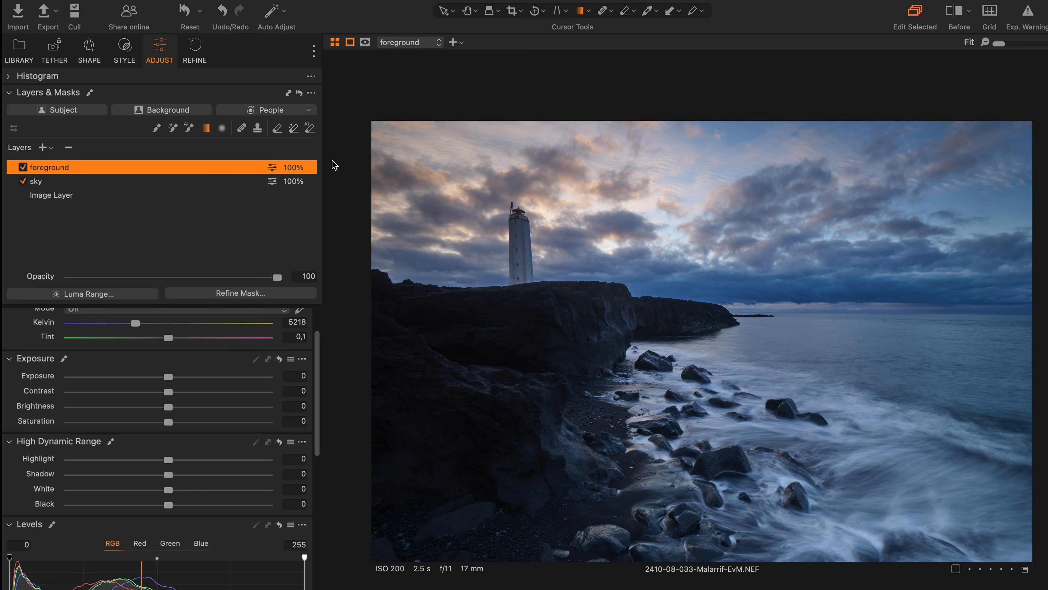
Draw a linear gradient mask over the rocks and sea up to the horizon, and set the foreground layer's Exposure to 0.48
{"action": "left_click_drag", "start_coordinate": [722, 351], "coordinate": [721, 250]}
{"action": "scroll", "coordinate": [169, 376], "scroll_direction": "up", "scroll_amount": 3}
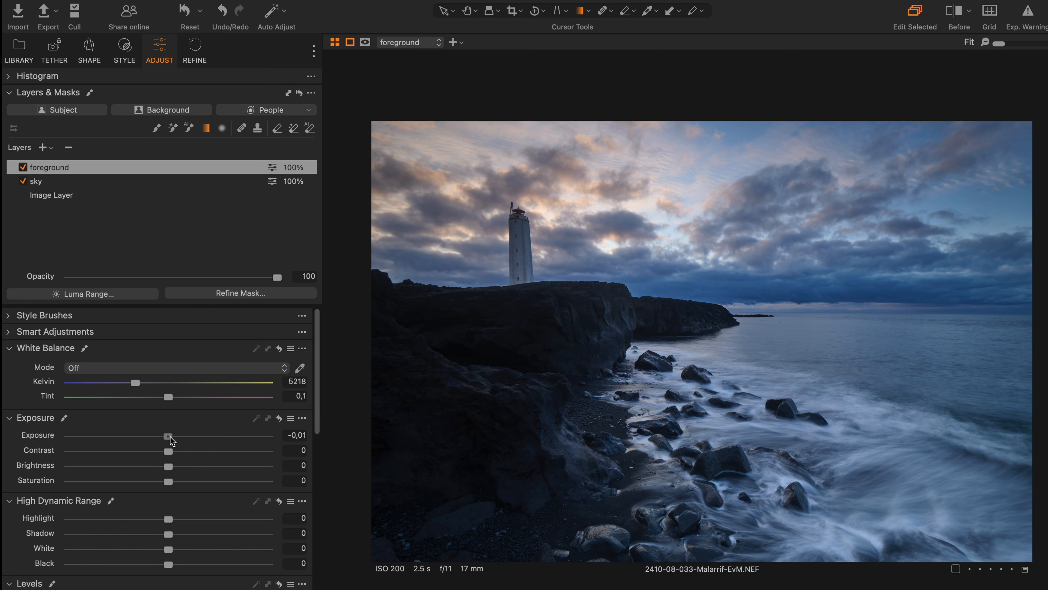
{"action": "left_click_drag", "start_coordinate": [171, 436], "coordinate": [181, 437]}
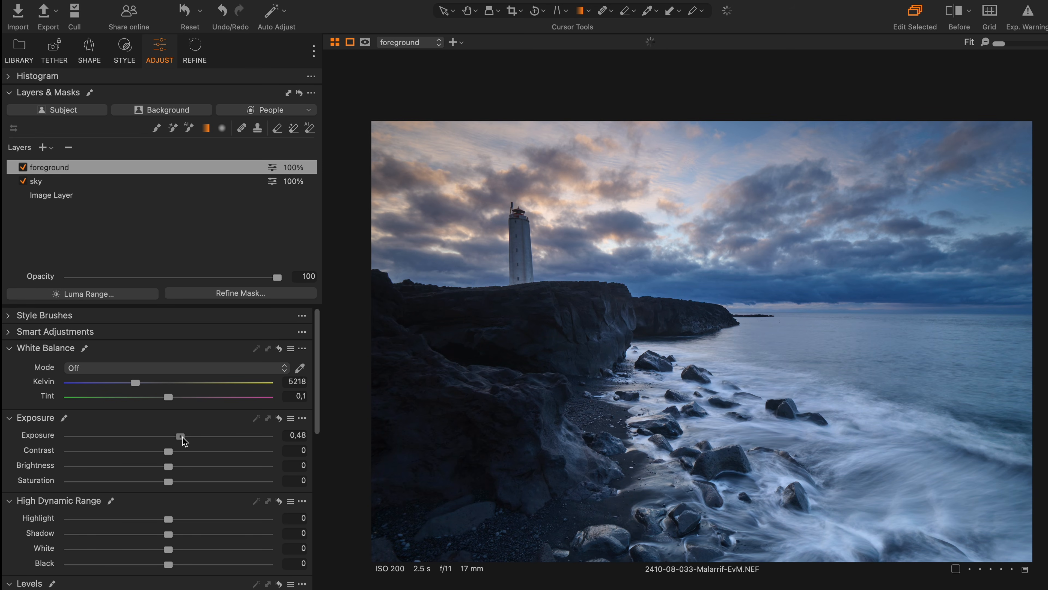
Set the foreground layer's High Dynamic Range Shadow to 21 and warm its white balance to 6114 Kelvin
{"action": "left_click_drag", "start_coordinate": [183, 534], "coordinate": [188, 536]}
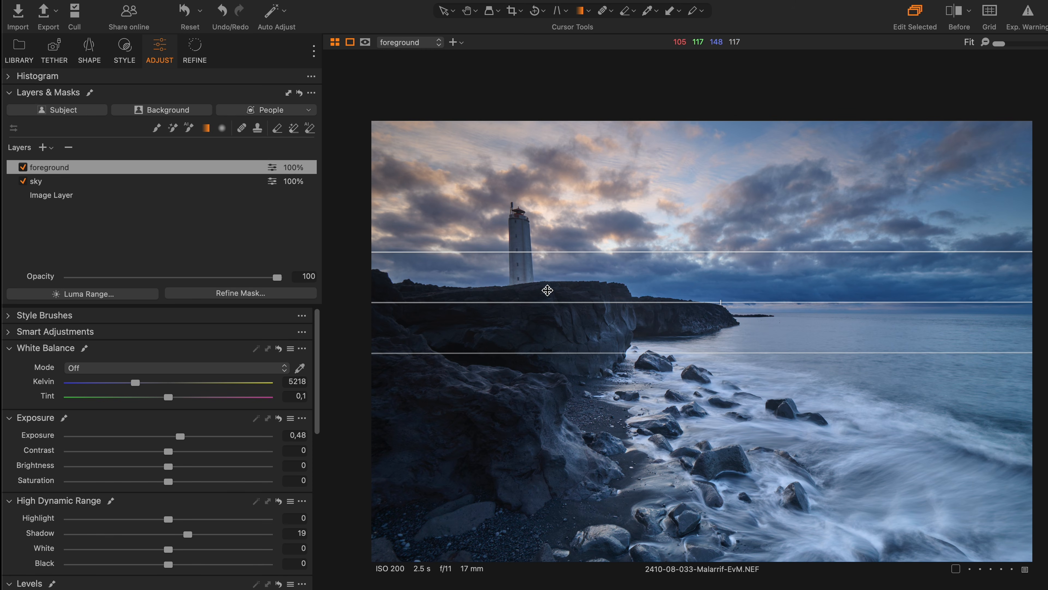
{"action": "left_click_drag", "start_coordinate": [189, 536], "coordinate": [196, 545]}
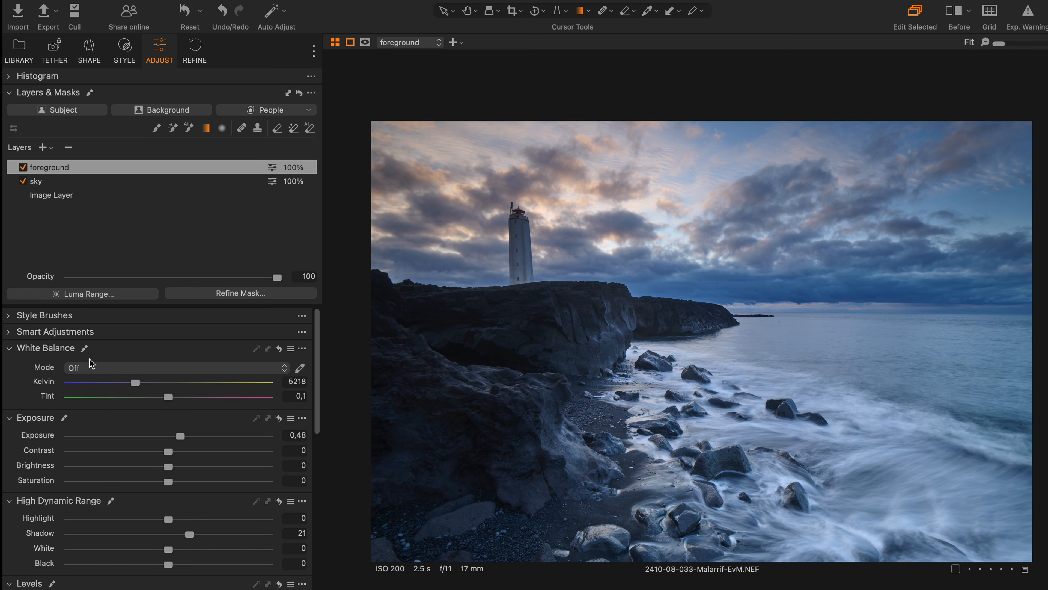
{"action": "left_click_drag", "start_coordinate": [132, 386], "coordinate": [141, 385]}
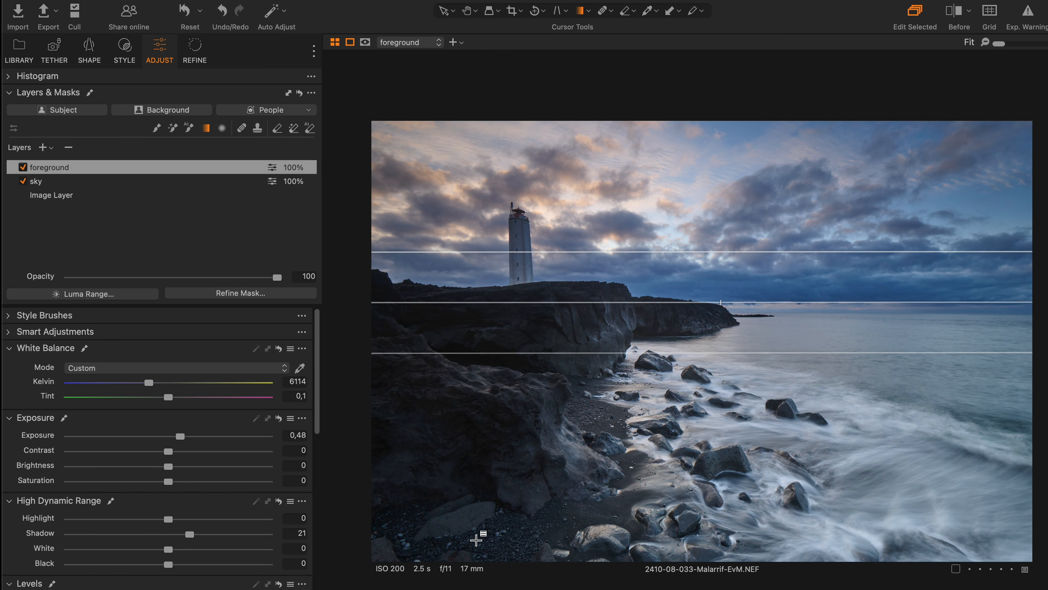
Add an adjustment layer with a large, tilted radial gradient mask centred on the dark foreground rocks, with a wide outer falloff
{"action": "left_click", "coordinate": [43, 147]}
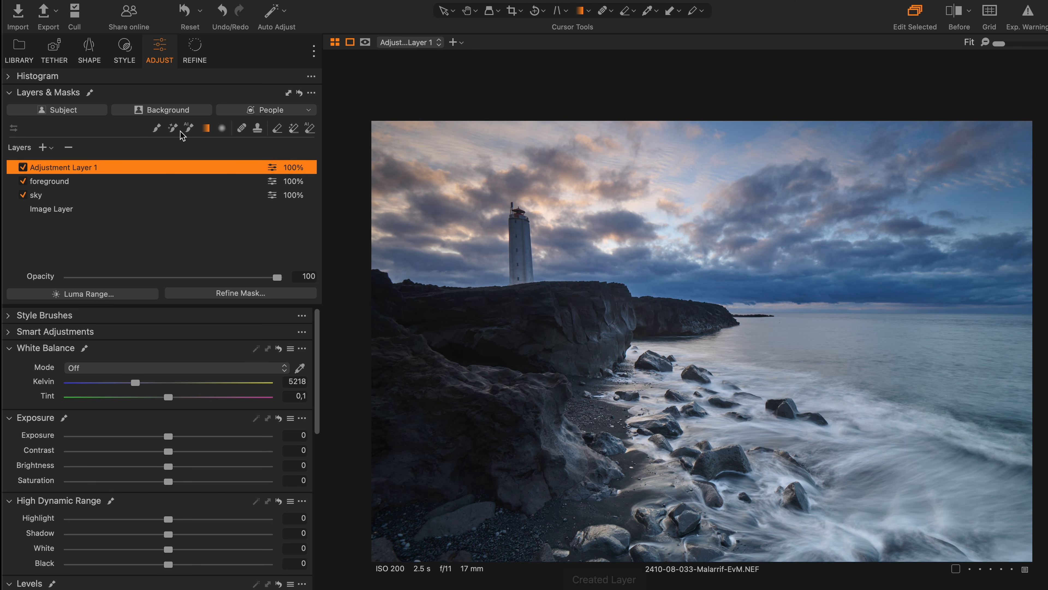
{"action": "left_click", "coordinate": [222, 128]}
{"action": "left_click_drag", "start_coordinate": [510, 350], "coordinate": [837, 340]}
{"action": "left_click_drag", "start_coordinate": [773, 303], "coordinate": [758, 262]}
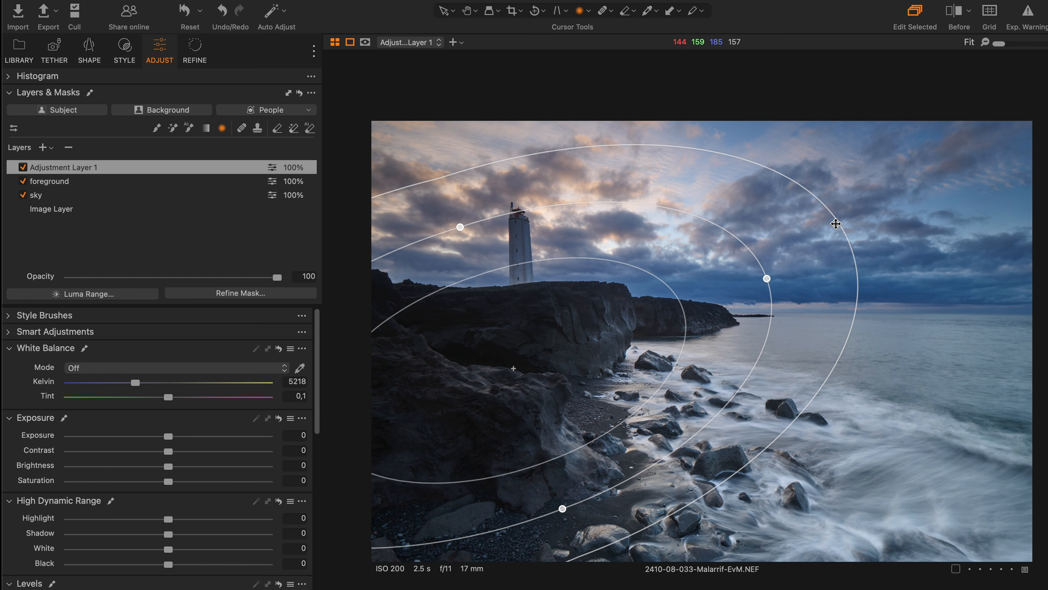
{"action": "left_click_drag", "start_coordinate": [834, 223], "coordinate": [846, 224]}
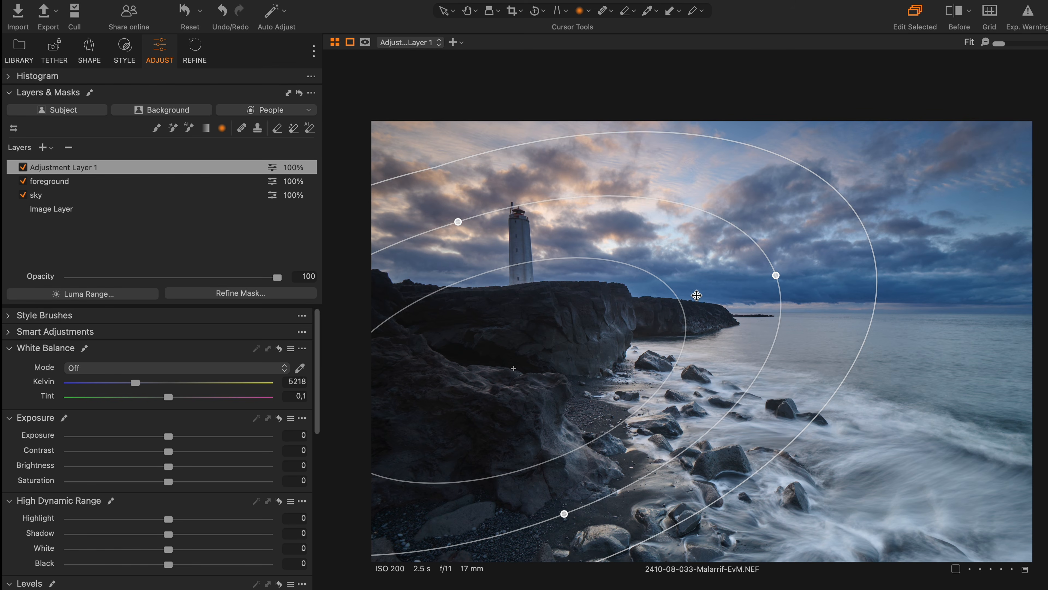
Set the radial layer's High Dynamic Range Shadow to 25, Exposure to 0.18 and Contrast to 9, and tighten the mask's inner ellipse
{"action": "scroll", "coordinate": [313, 414], "scroll_direction": "down", "scroll_amount": 4}
{"action": "left_click_drag", "start_coordinate": [172, 459], "coordinate": [196, 457]}
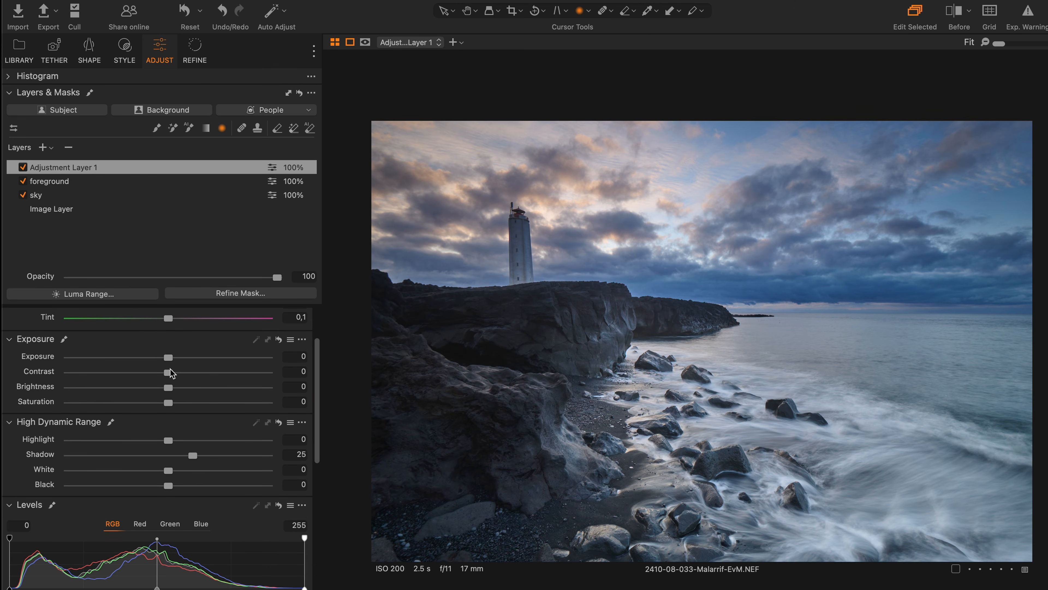
{"action": "left_click_drag", "start_coordinate": [171, 358], "coordinate": [187, 368]}
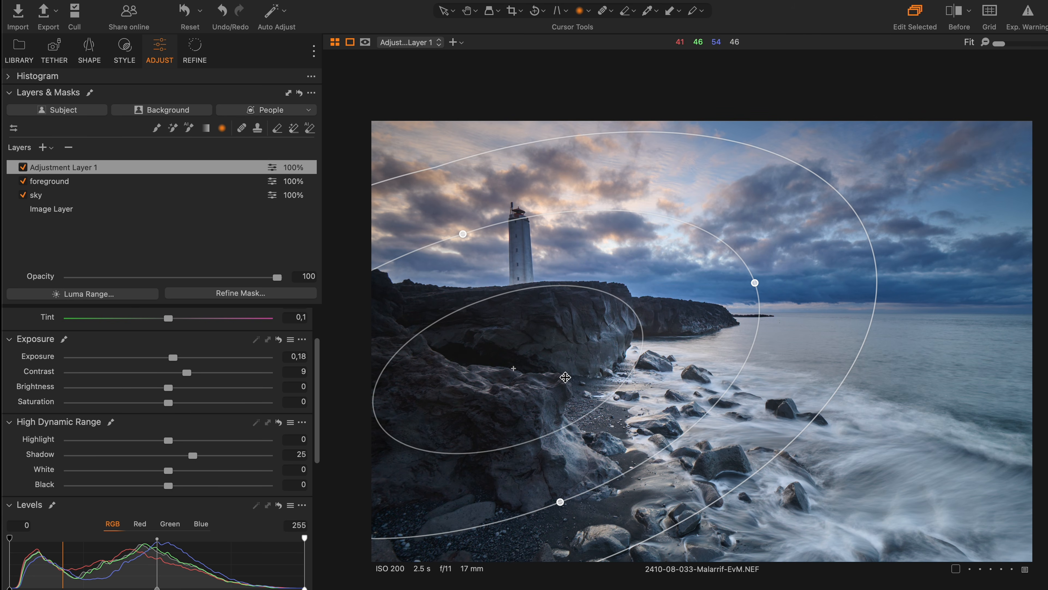
{"action": "left_click_drag", "start_coordinate": [564, 377], "coordinate": [553, 403]}
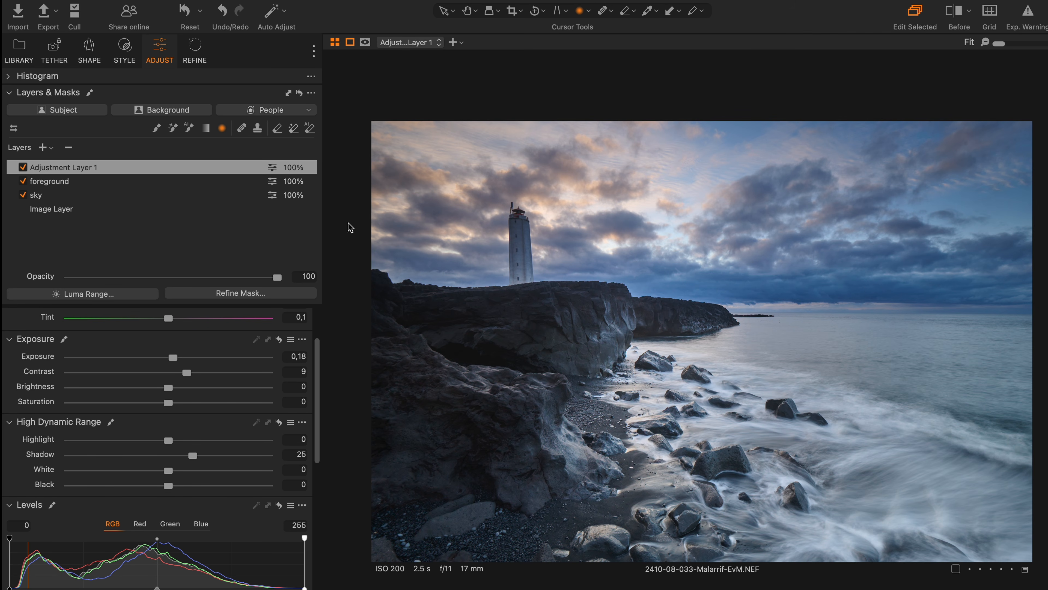
Compare the photo with the radial mask layer switched off and on
{"action": "left_click", "coordinate": [23, 167]}
{"action": "left_click", "coordinate": [23, 167]}
{"action": "left_click", "coordinate": [24, 168]}
{"action": "left_click", "coordinate": [24, 168]}
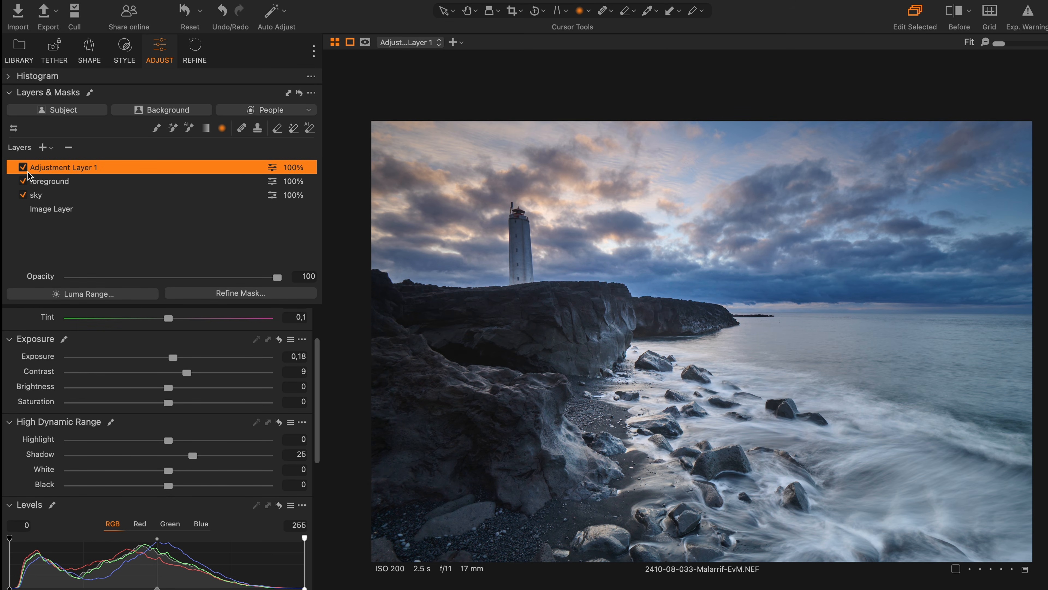
Rename the radial mask layer as "foreground rocks"
{"action": "double_click", "coordinate": [90, 167]}
{"action": "type", "text": "foreground rocks"}
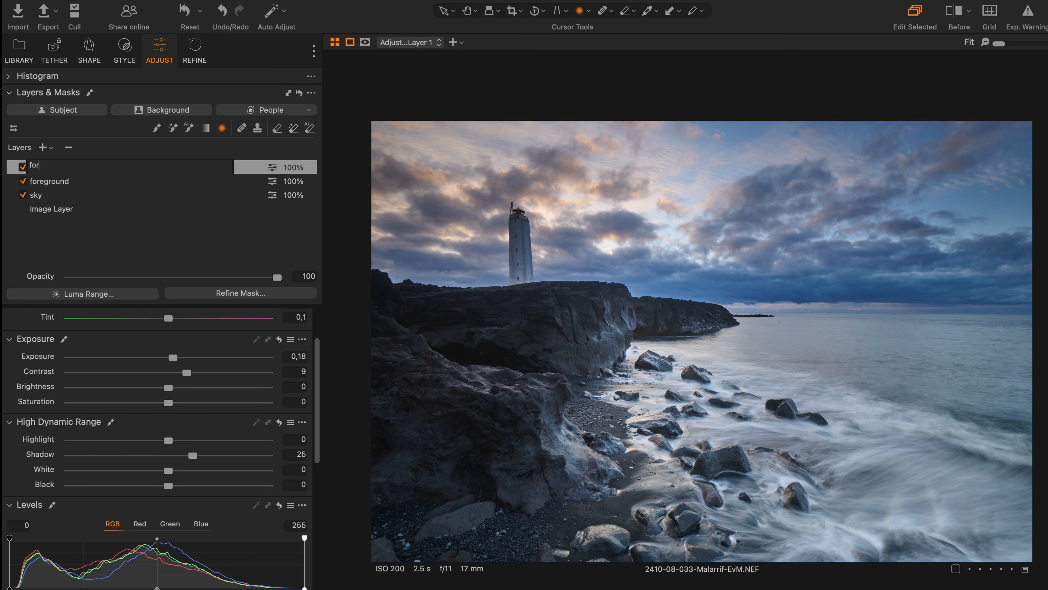
{"action": "key", "text": "Return"}
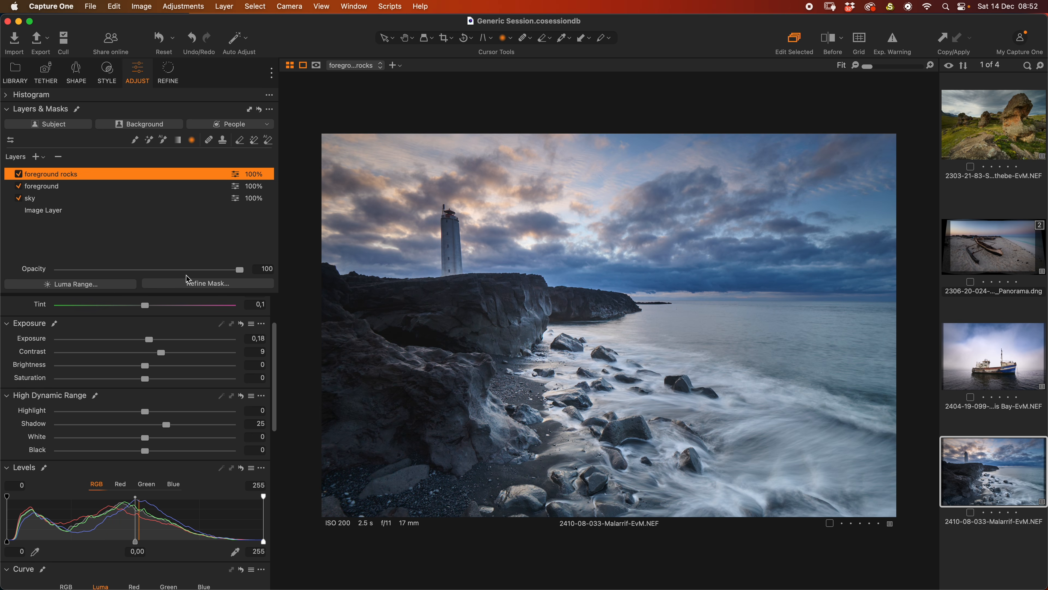
Open Luma Range for the foreground rocks mask, set the lower range limit to 0 and Radius to 164.1, and hide the mask overlay
{"action": "left_click", "coordinate": [106, 285]}
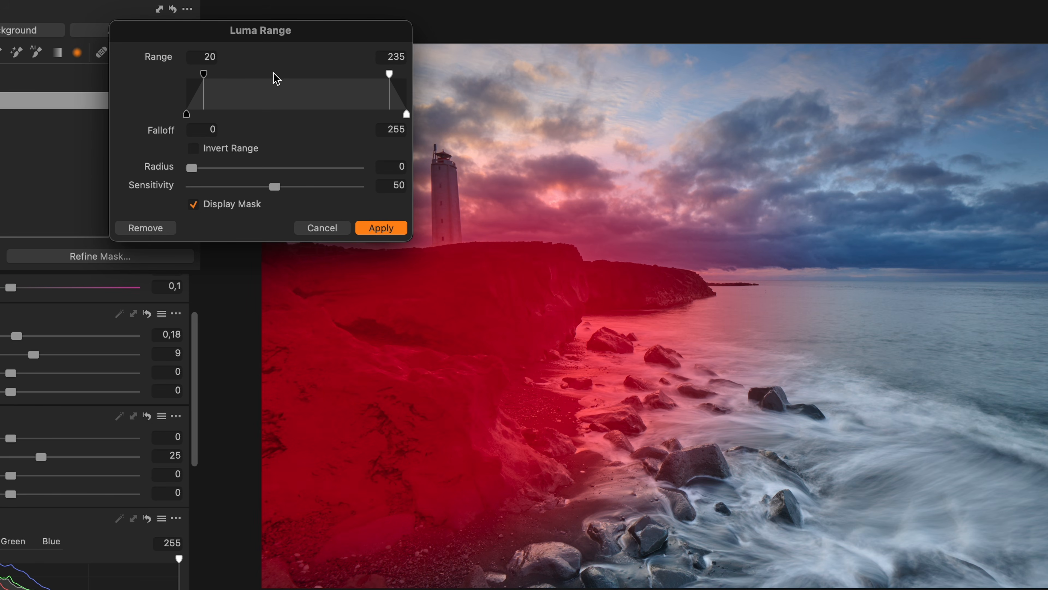
{"action": "left_click_drag", "start_coordinate": [203, 75], "coordinate": [167, 80]}
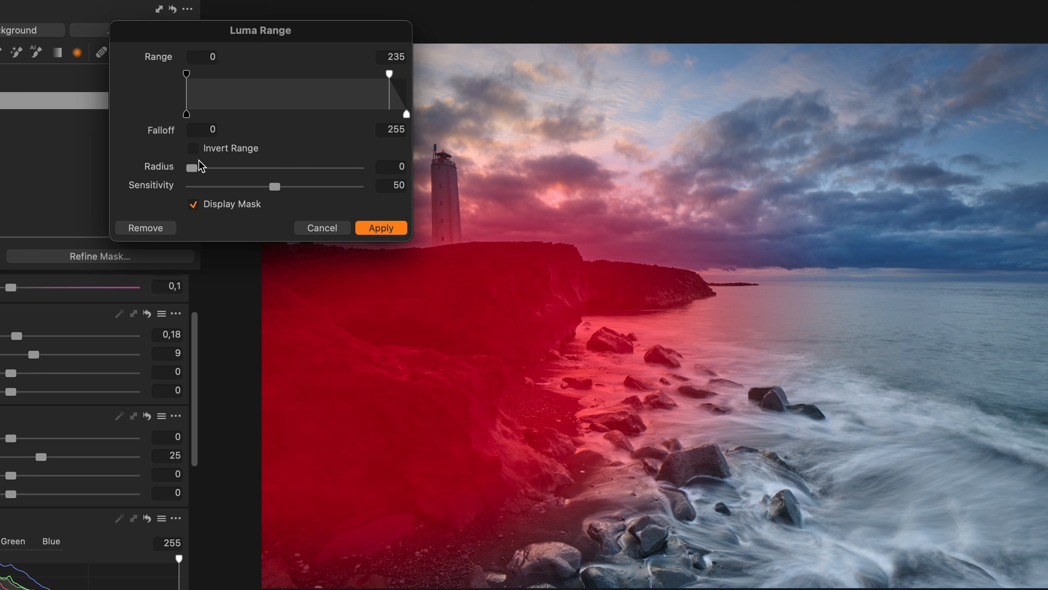
{"action": "left_click_drag", "start_coordinate": [193, 169], "coordinate": [346, 176]}
{"action": "left_click", "coordinate": [198, 204]}
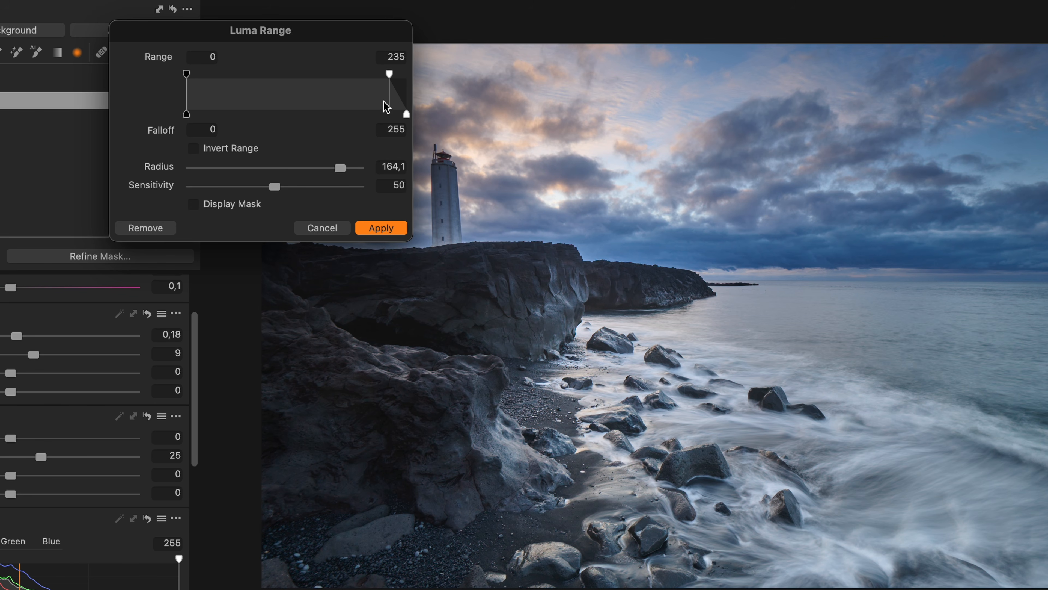
Narrow the Luma Range to 0–61 with upper falloff about 128, Radius 134.7 and Sensitivity 72, apply it and hide the mask
{"action": "left_click_drag", "start_coordinate": [389, 75], "coordinate": [323, 76]}
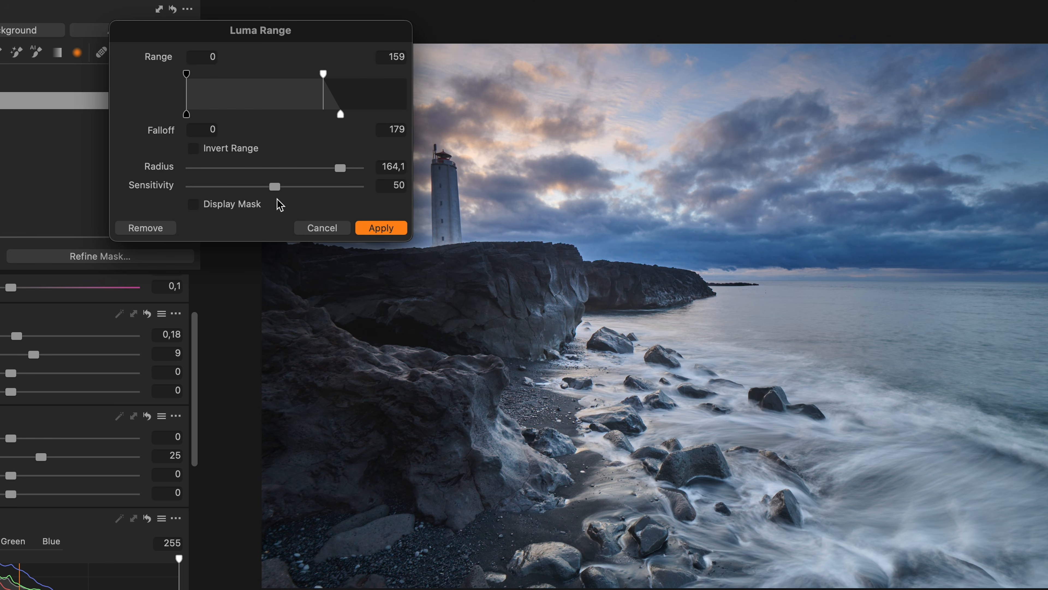
{"action": "left_click", "coordinate": [193, 204]}
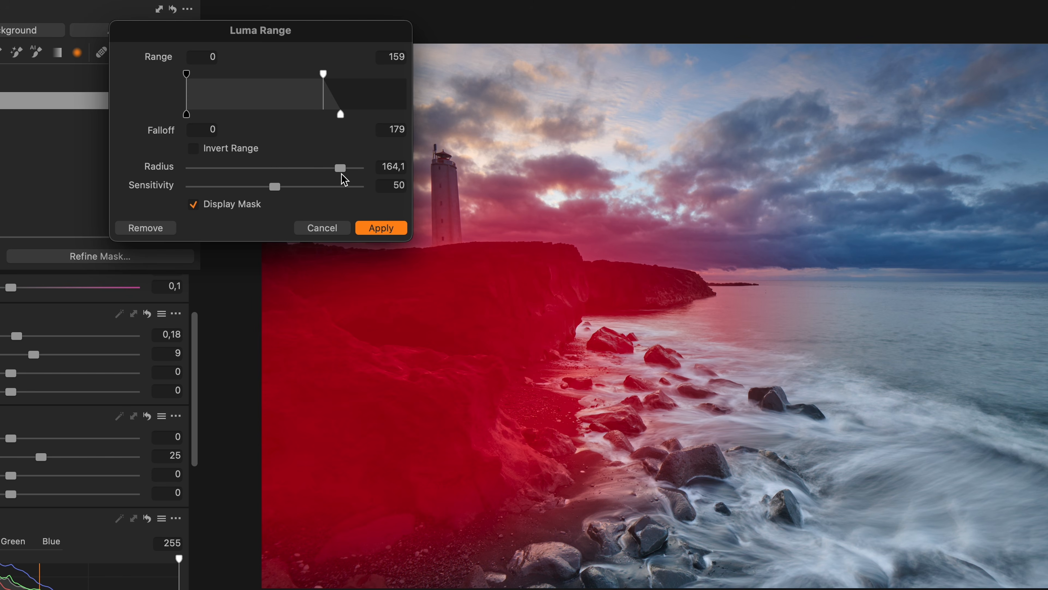
{"action": "left_click_drag", "start_coordinate": [340, 168], "coordinate": [321, 169]}
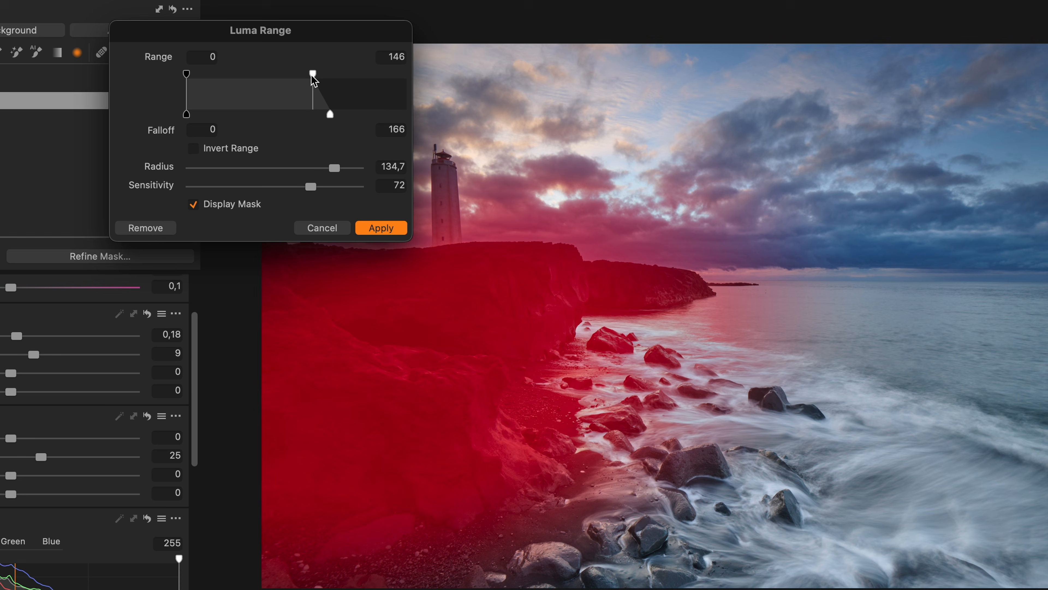
{"action": "left_click_drag", "start_coordinate": [312, 89], "coordinate": [302, 121]}
{"action": "left_click_drag", "start_coordinate": [243, 75], "coordinate": [238, 75]}
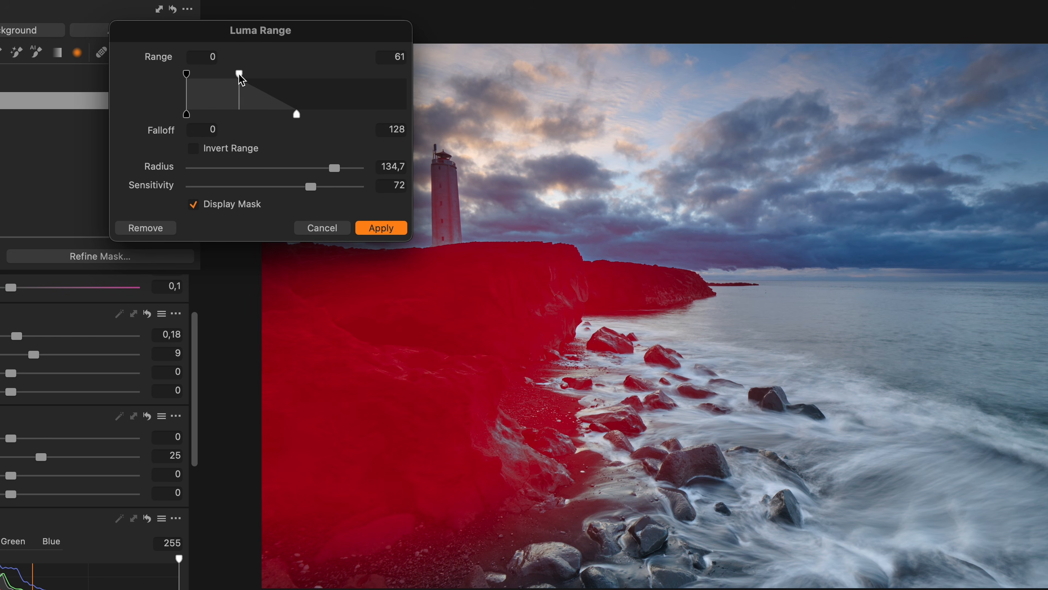
{"action": "left_click_drag", "start_coordinate": [298, 117], "coordinate": [300, 117]}
{"action": "left_click", "coordinate": [378, 228]}
{"action": "key", "text": "m"}
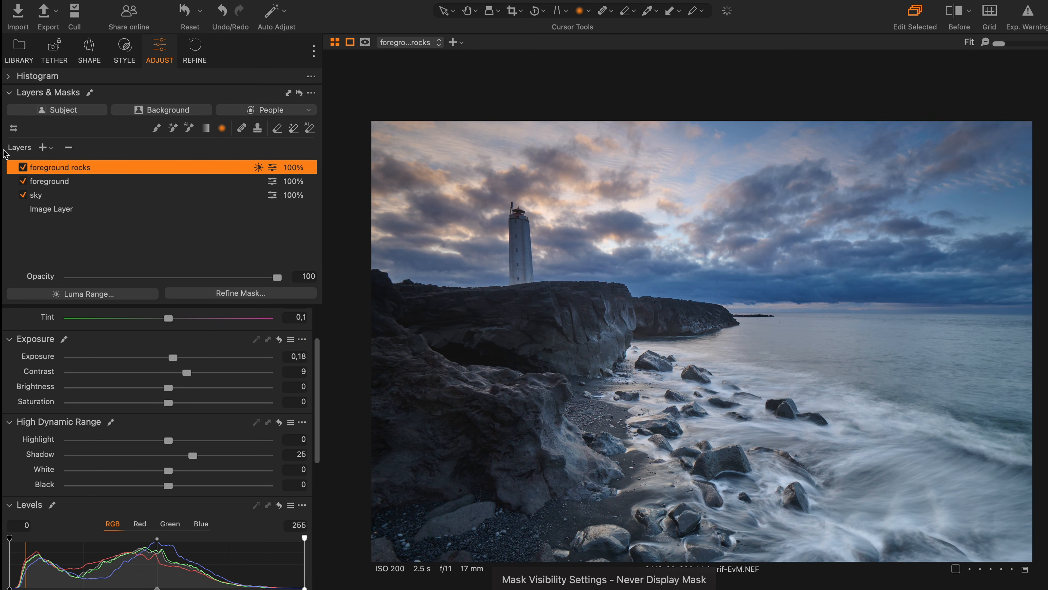
Compare the photo with the luma-limited foreground rocks layer off and on
{"action": "left_click", "coordinate": [23, 167]}
{"action": "left_click", "coordinate": [24, 168]}
{"action": "left_click", "coordinate": [23, 167]}
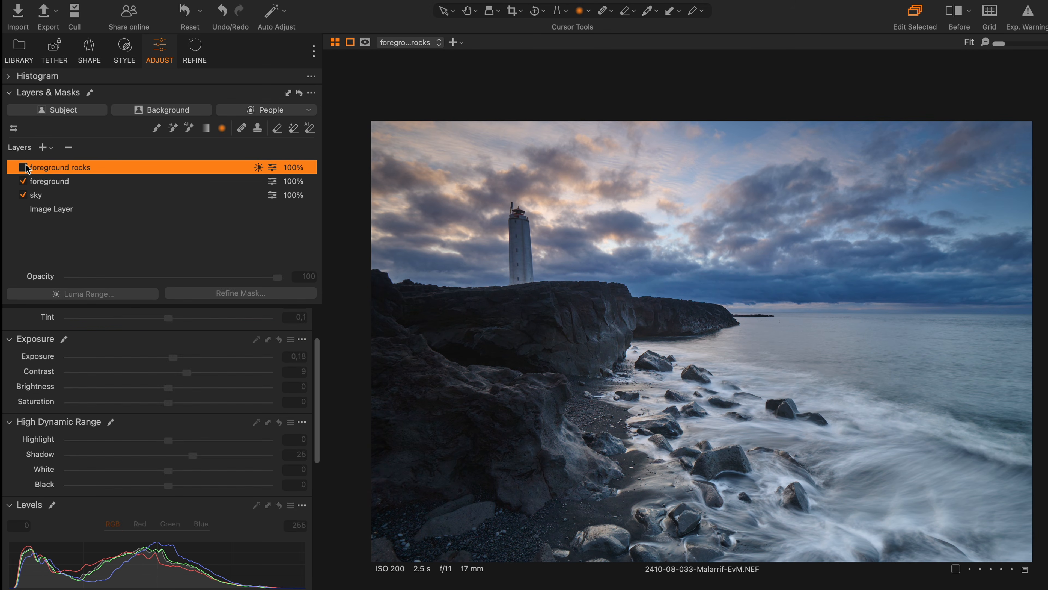
{"action": "left_click", "coordinate": [24, 167]}
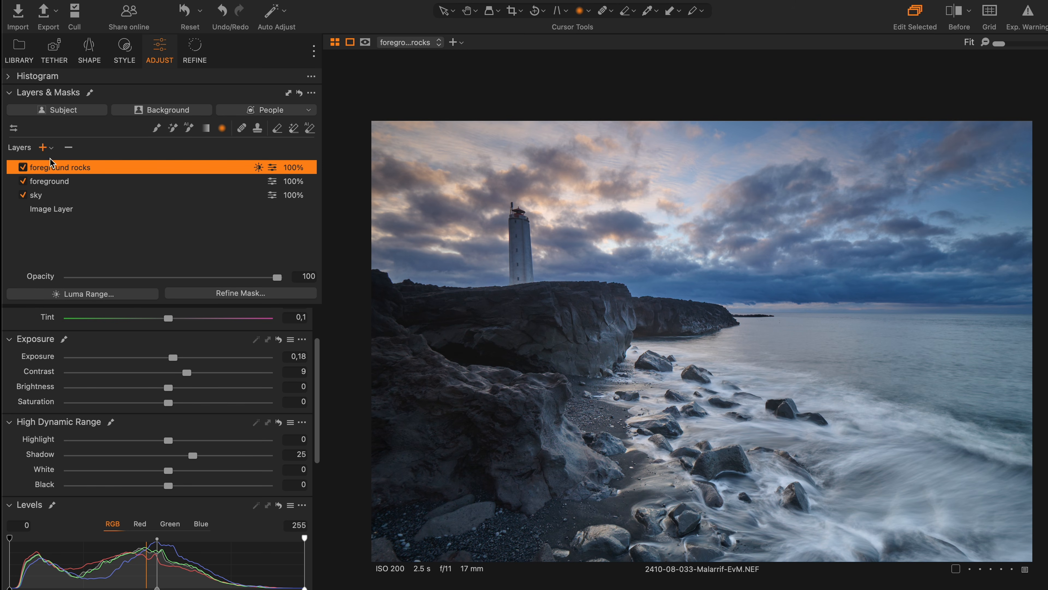
Add an adjustment layer named "lighthouse" and activate AI Select masking for it
{"action": "left_click", "coordinate": [44, 148]}
{"action": "left_click", "coordinate": [189, 130]}
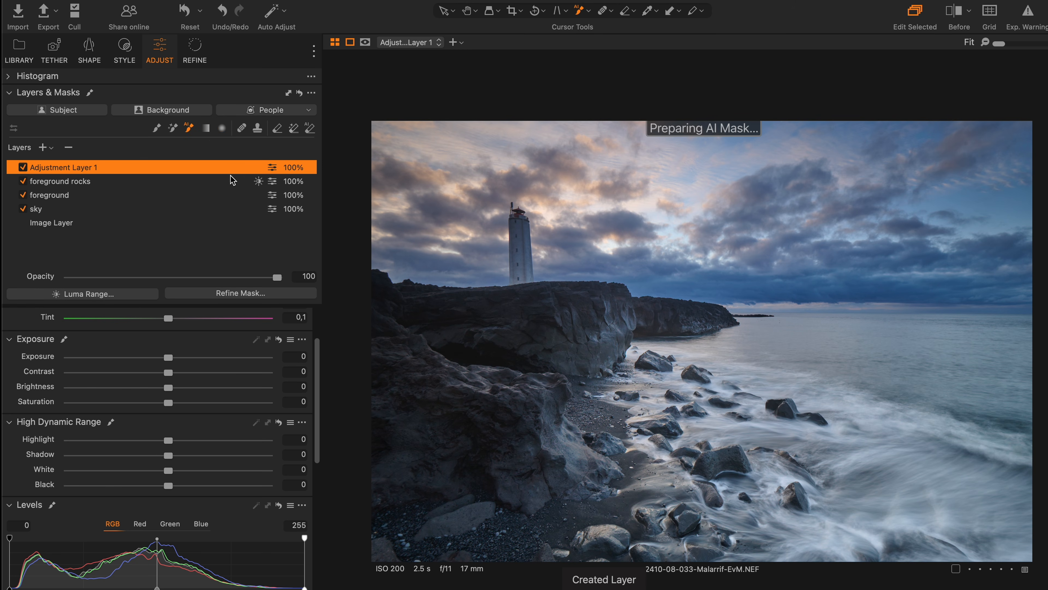
{"action": "double_click", "coordinate": [60, 169]}
{"action": "type", "text": "lighthouse"}
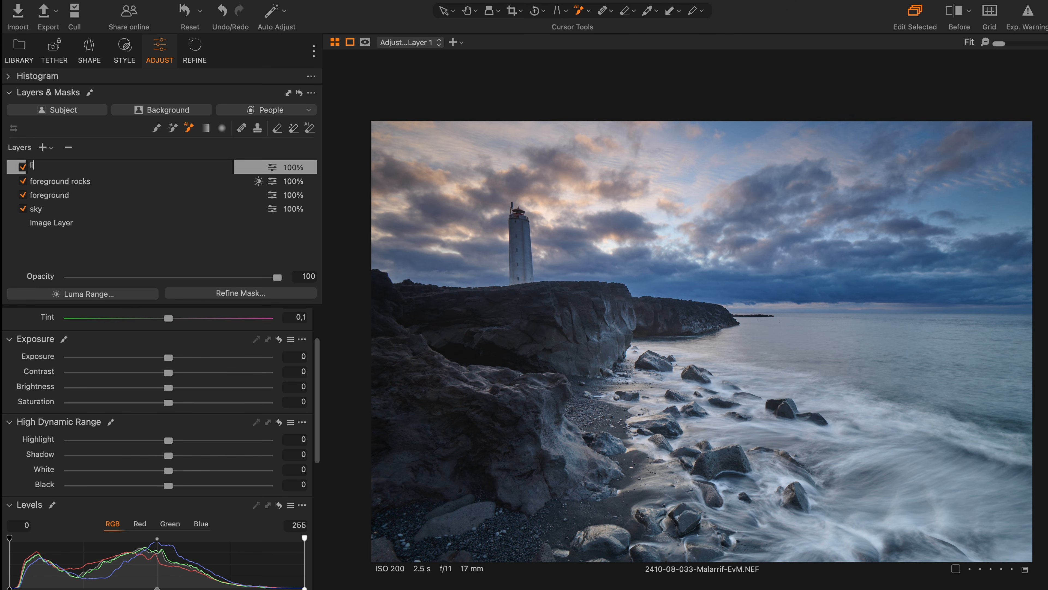
{"action": "key", "text": "Return"}
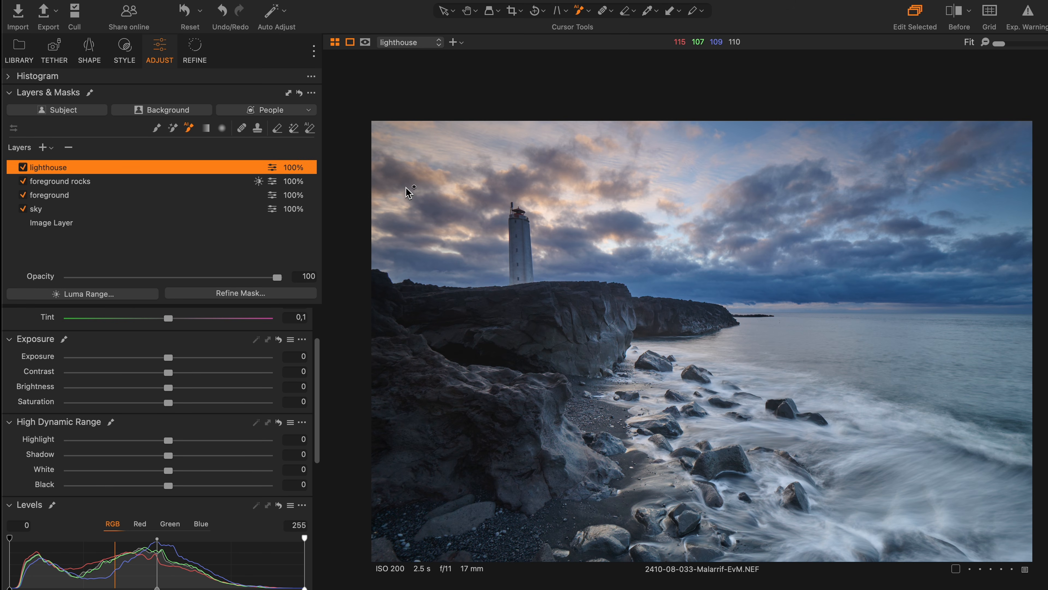
Mask the lighthouse tower with AI Select, check the mask overlay, and set Exposure to 0.19, Contrast to 4 and Shadow to 18
{"action": "left_click", "coordinate": [523, 250]}
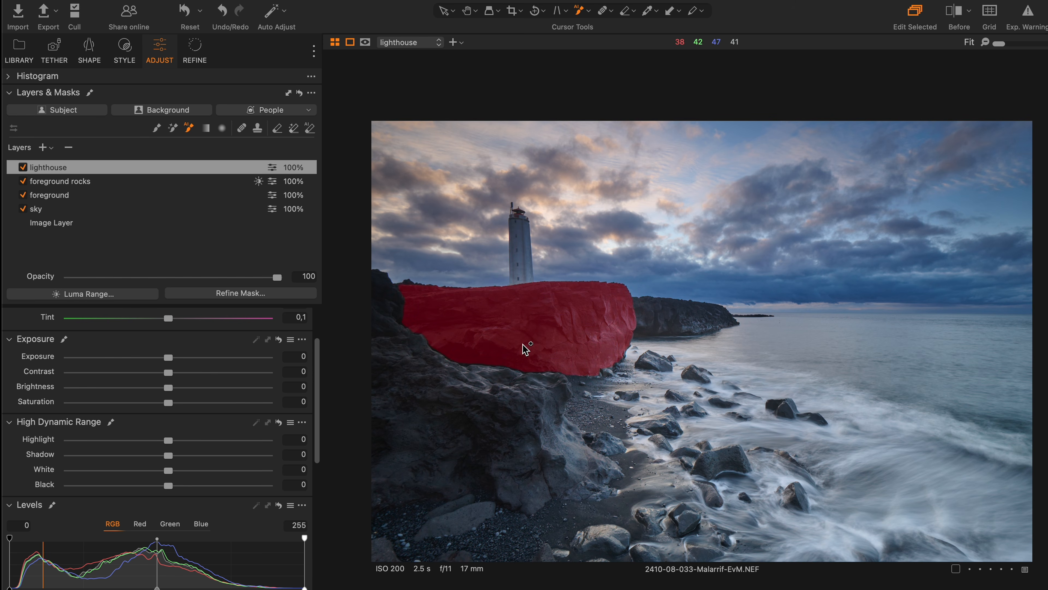
{"action": "key", "text": "m"}
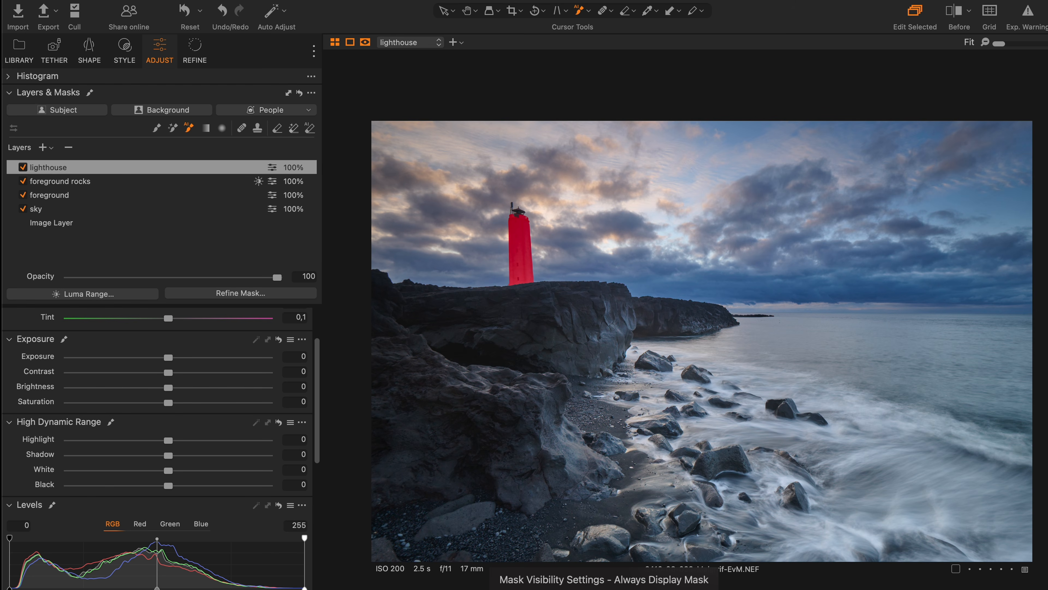
{"action": "key", "text": "m"}
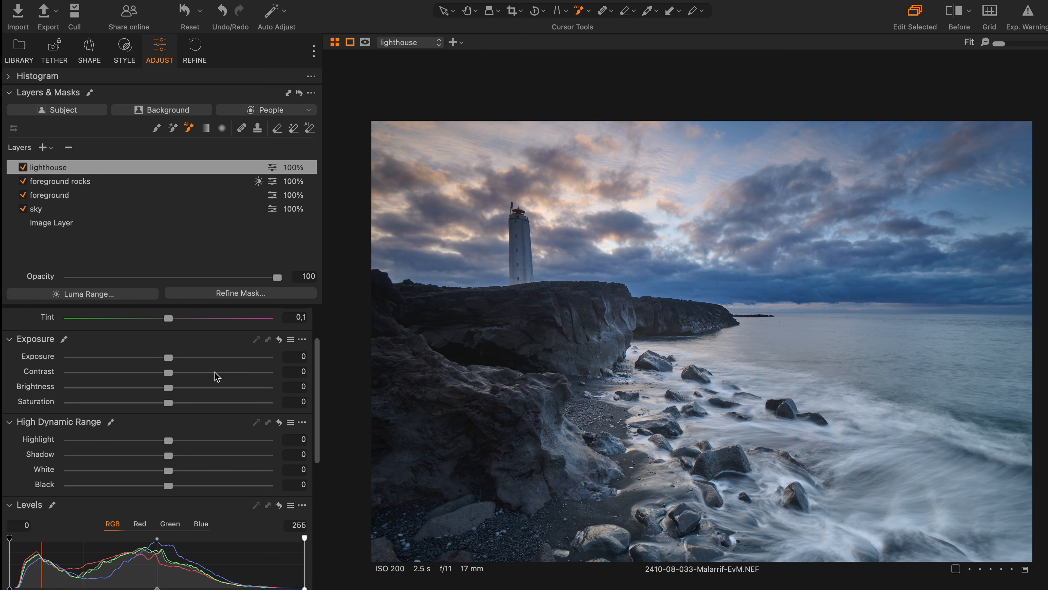
{"action": "left_click_drag", "start_coordinate": [169, 356], "coordinate": [175, 373]}
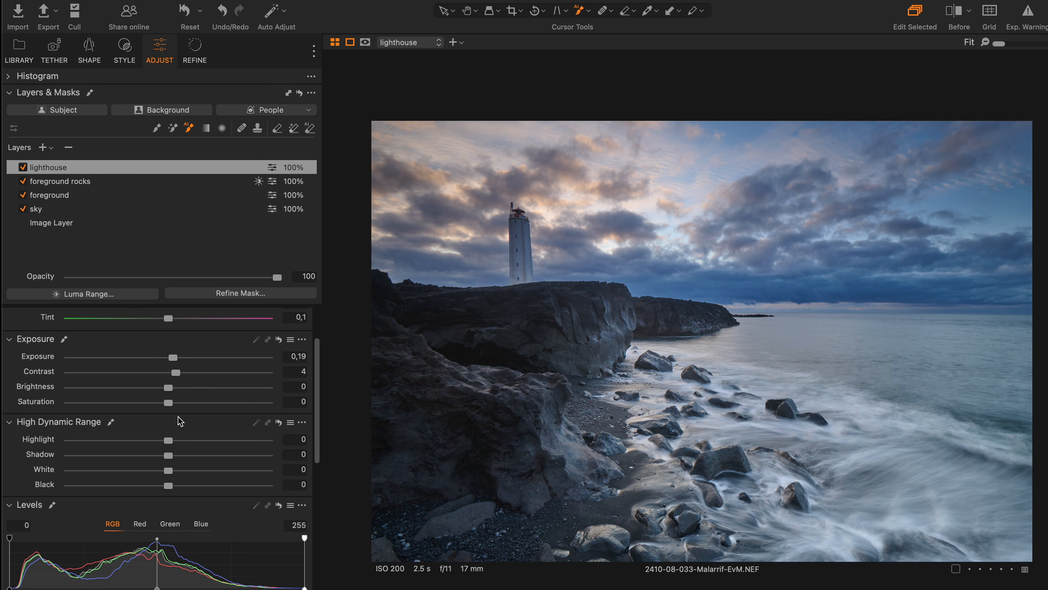
{"action": "left_click_drag", "start_coordinate": [168, 455], "coordinate": [186, 455]}
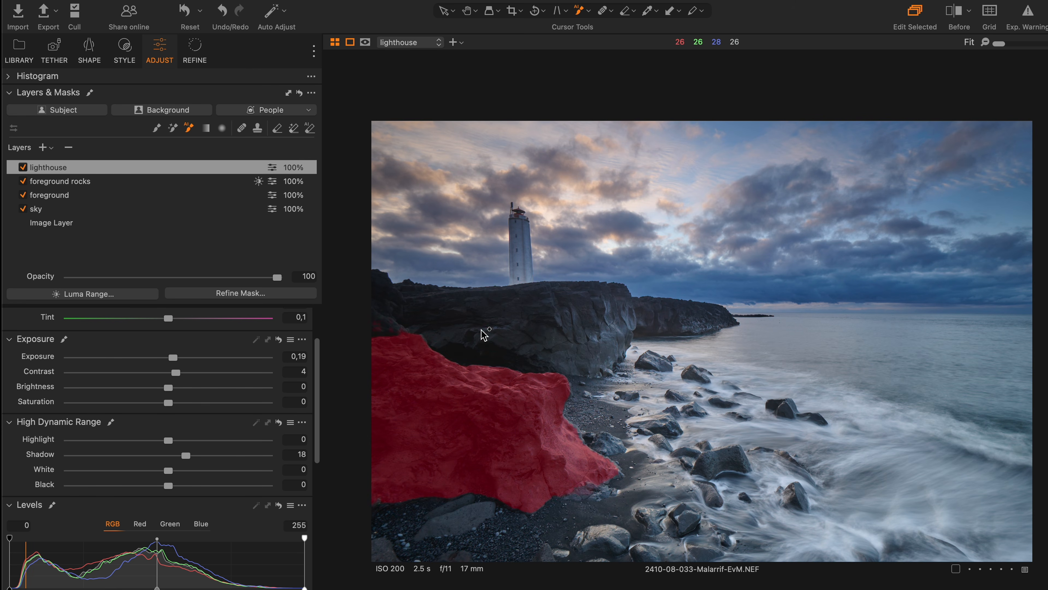
Set the mask eraser's Opacity to 37 and Flow to 39, and softly erase the mask around the lighthouse's base
{"action": "key", "text": "e"}
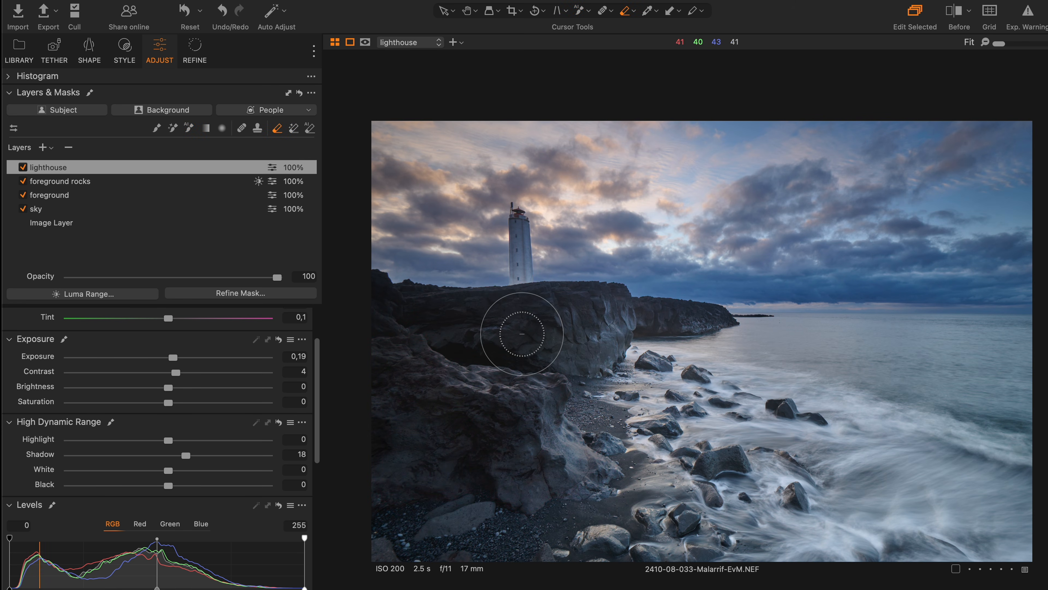
{"action": "right_click", "coordinate": [598, 326]}
{"action": "left_click", "coordinate": [594, 367]}
{"action": "left_click", "coordinate": [593, 351]}
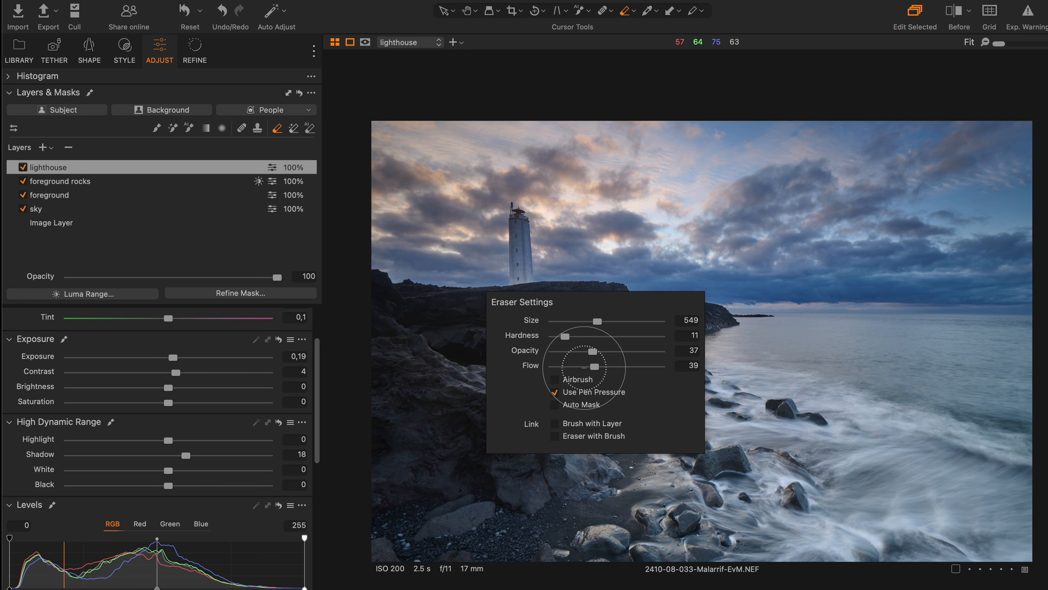
{"action": "left_click", "coordinate": [584, 366]}
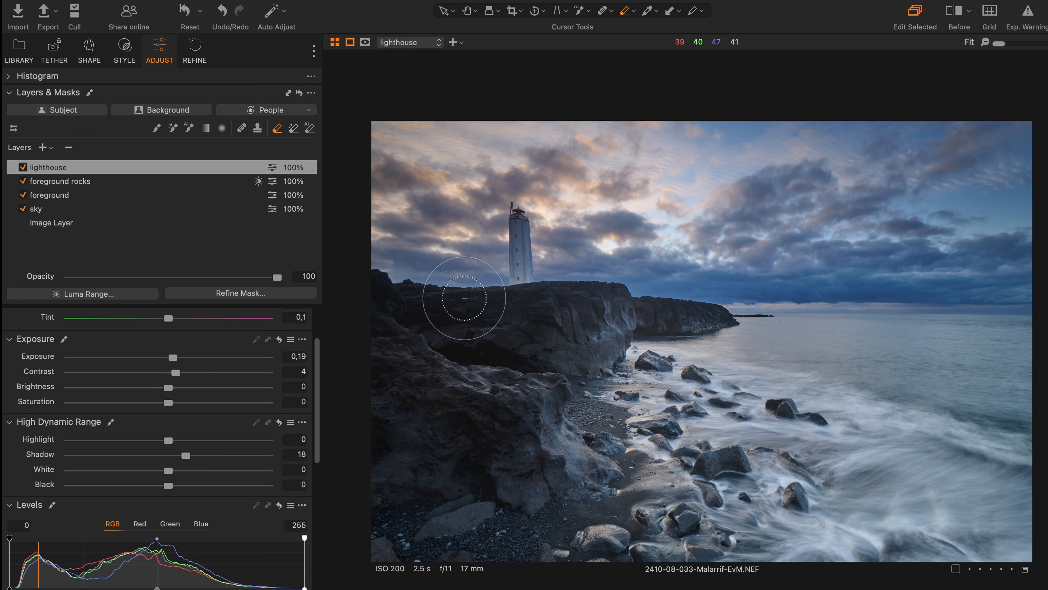
{"action": "mouse_move", "coordinate": [523, 299]}
{"action": "left_mouse_down"}
{"action": "mouse_move", "coordinate": [519, 283]}
{"action": "mouse_move", "coordinate": [514, 309]}
{"action": "mouse_move", "coordinate": [521, 283]}
{"action": "mouse_move", "coordinate": [512, 298]}
{"action": "left_mouse_up"}
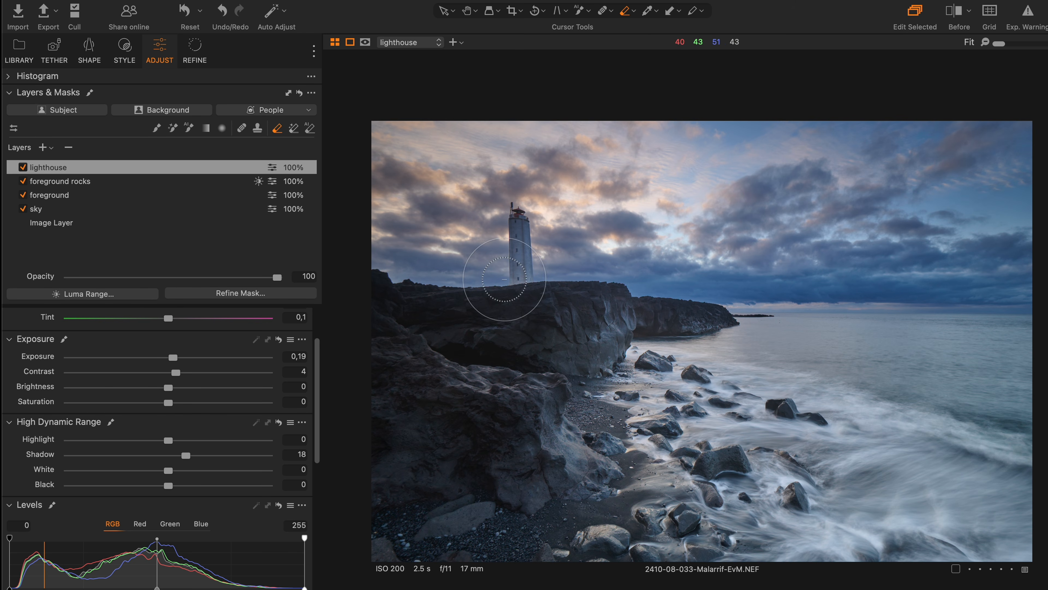
Add an adjustment layer and shape a large soft radial gradient mask centred over the shoreline, its inner ellipse spanning most of the photo
{"action": "left_click", "coordinate": [42, 147]}
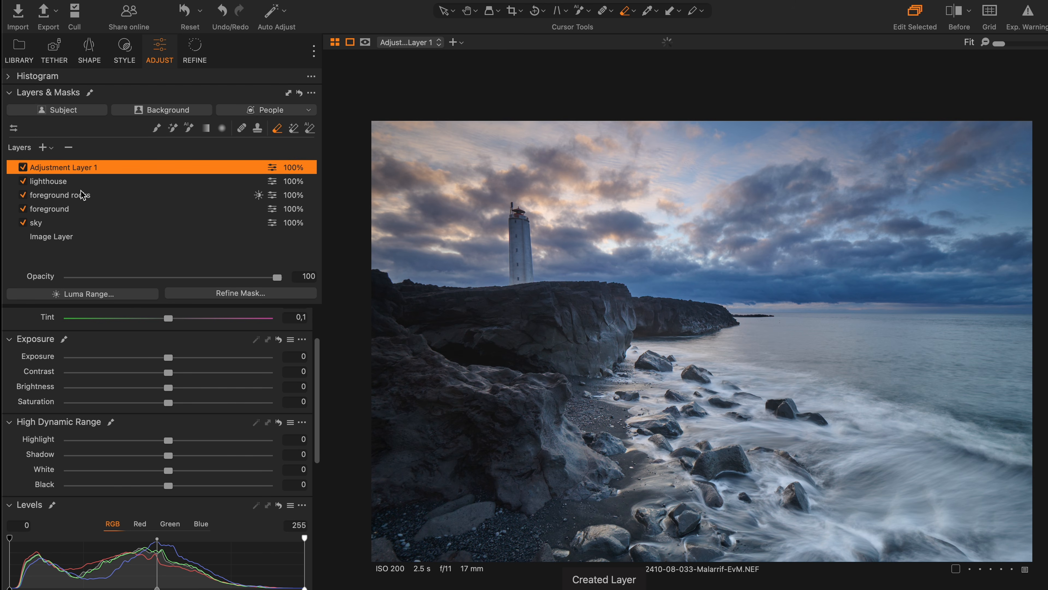
{"action": "key", "text": "t"}
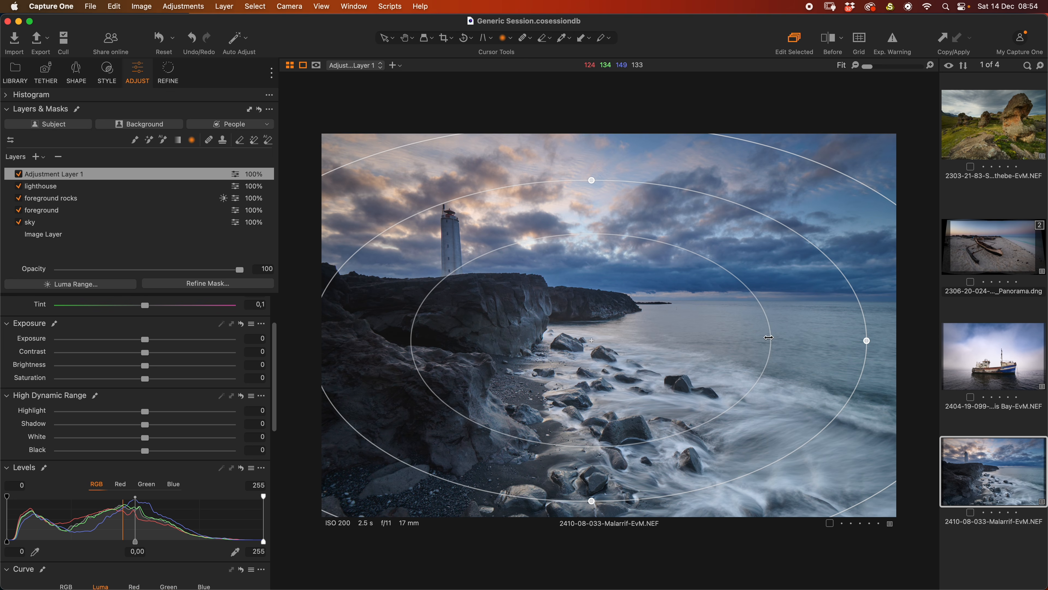
{"action": "left_click_drag", "start_coordinate": [769, 338], "coordinate": [832, 339]}
{"action": "left_click_drag", "start_coordinate": [869, 189], "coordinate": [883, 177]}
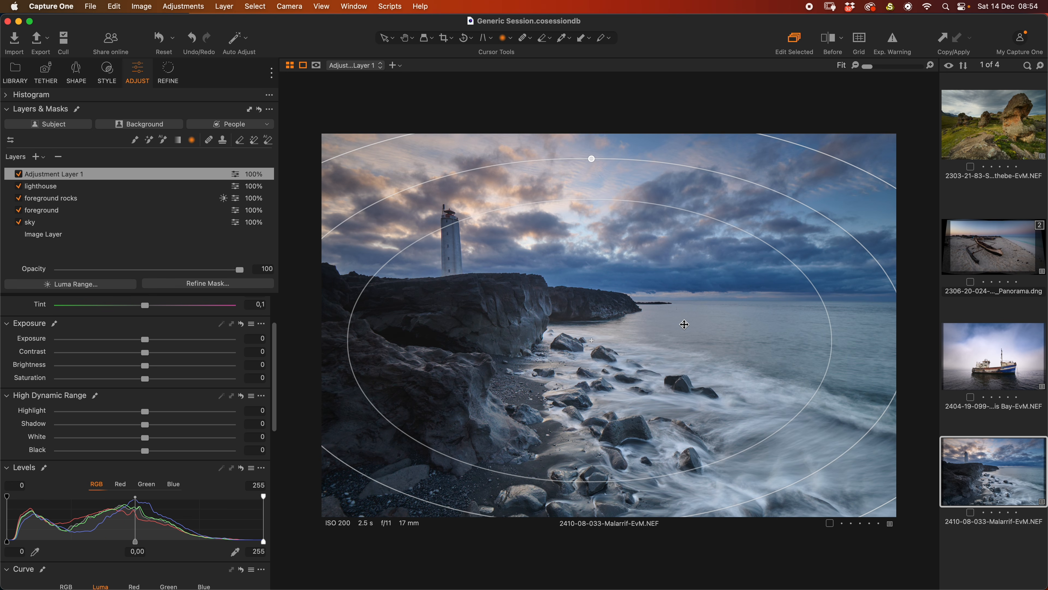
{"action": "left_click_drag", "start_coordinate": [674, 339], "coordinate": [858, 343]}
{"action": "left_click_drag", "start_coordinate": [489, 347], "coordinate": [405, 347]}
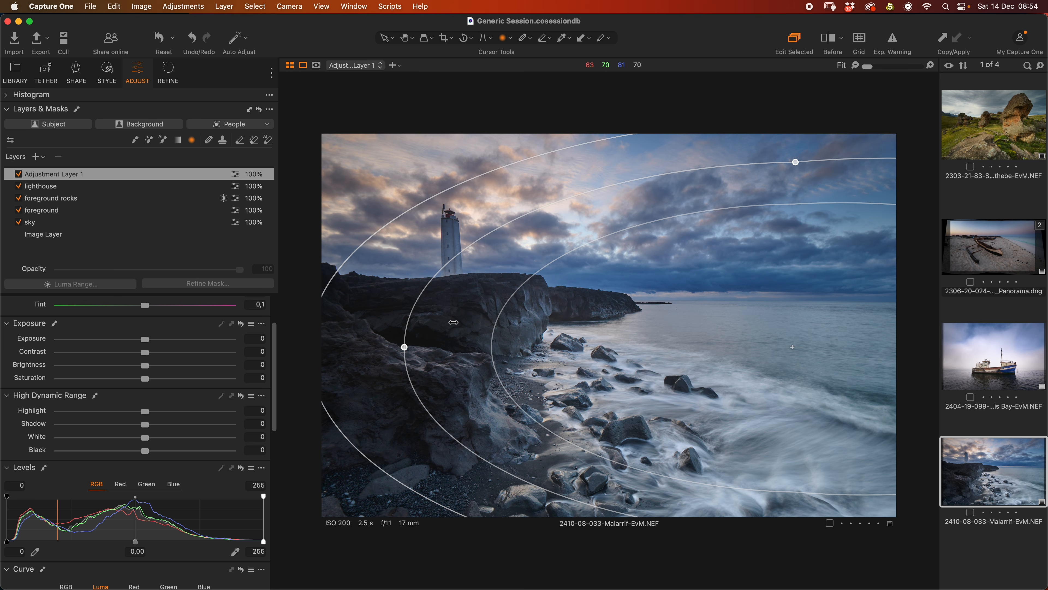
{"action": "left_click_drag", "start_coordinate": [795, 161], "coordinate": [802, 107]}
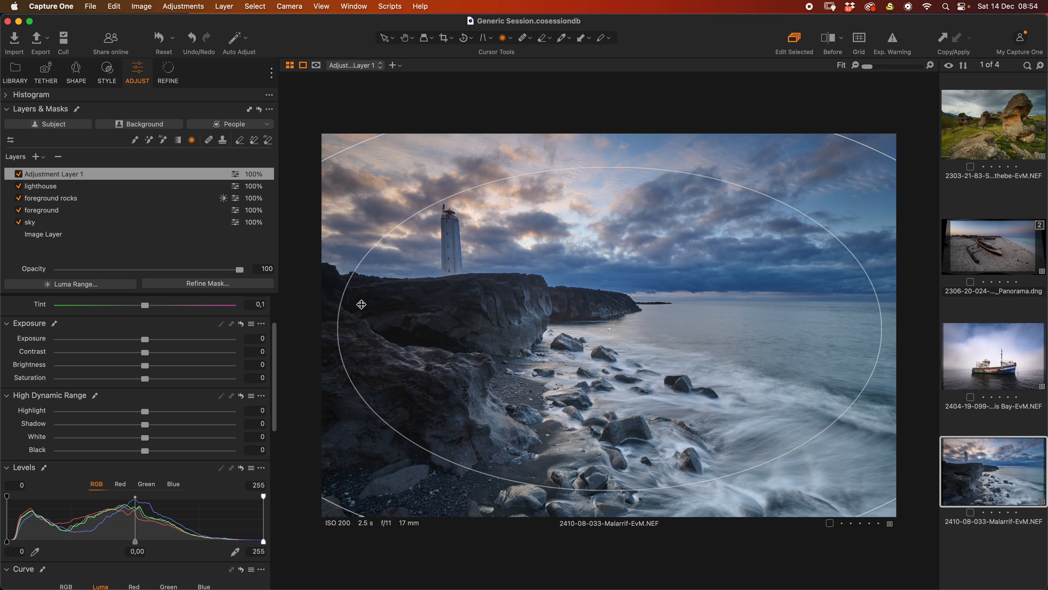
Set the radial gradient layer's Exposure to -0.34 to darken the photo's edges
{"action": "left_click_drag", "start_coordinate": [144, 341], "coordinate": [142, 341]}
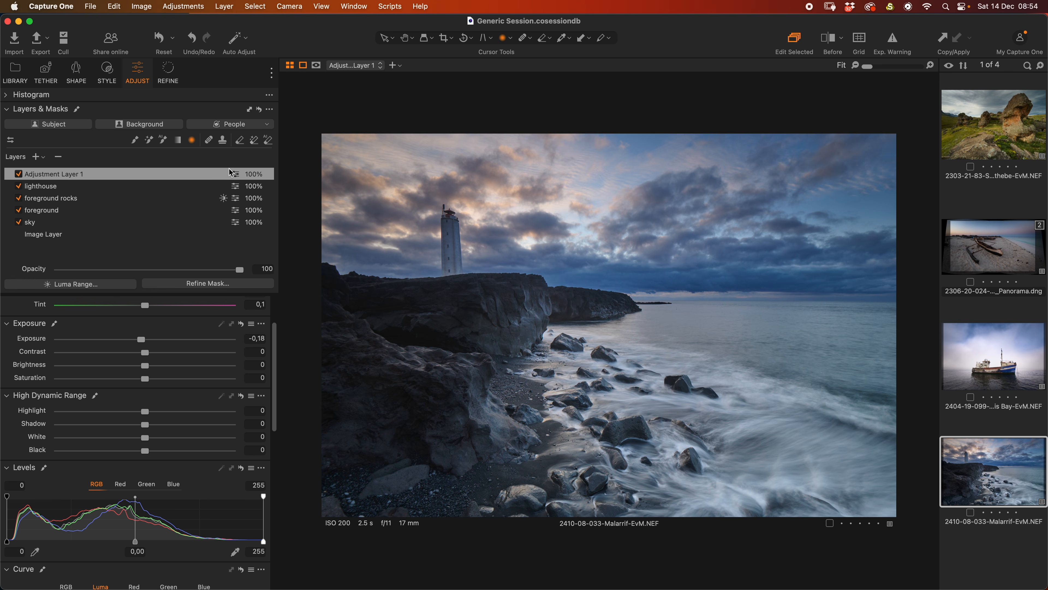
{"action": "right_click", "coordinate": [237, 175]}
{"action": "left_click", "coordinate": [248, 190]}
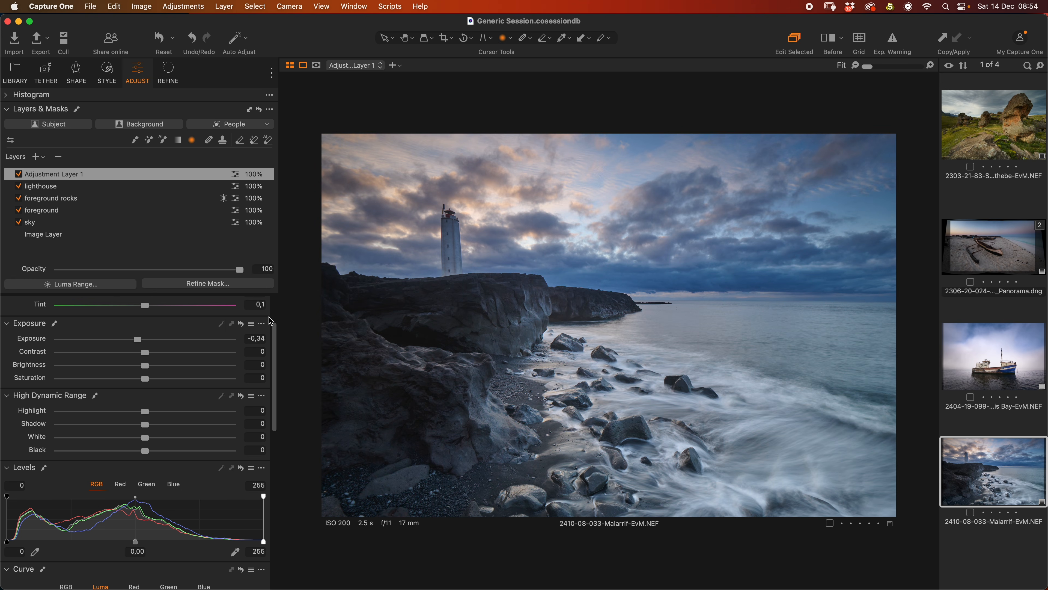
On the Image Layer, set the Color Editor Saturation to 14.2 for blue and 29.1 for orange
{"action": "left_click", "coordinate": [45, 234]}
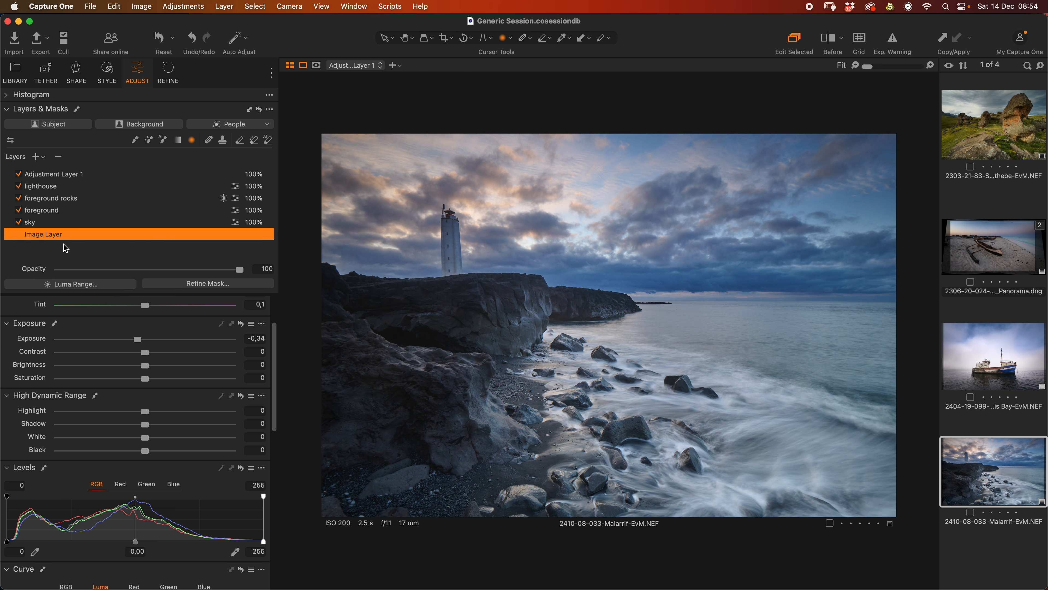
{"action": "left_click_drag", "start_coordinate": [274, 399], "coordinate": [274, 523]}
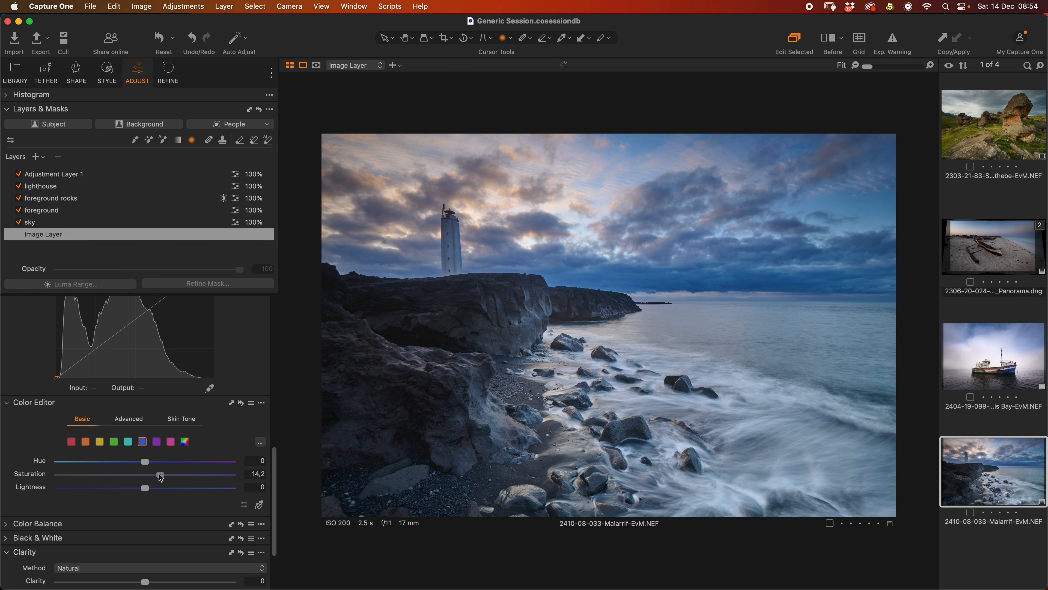
{"action": "left_click", "coordinate": [88, 443]}
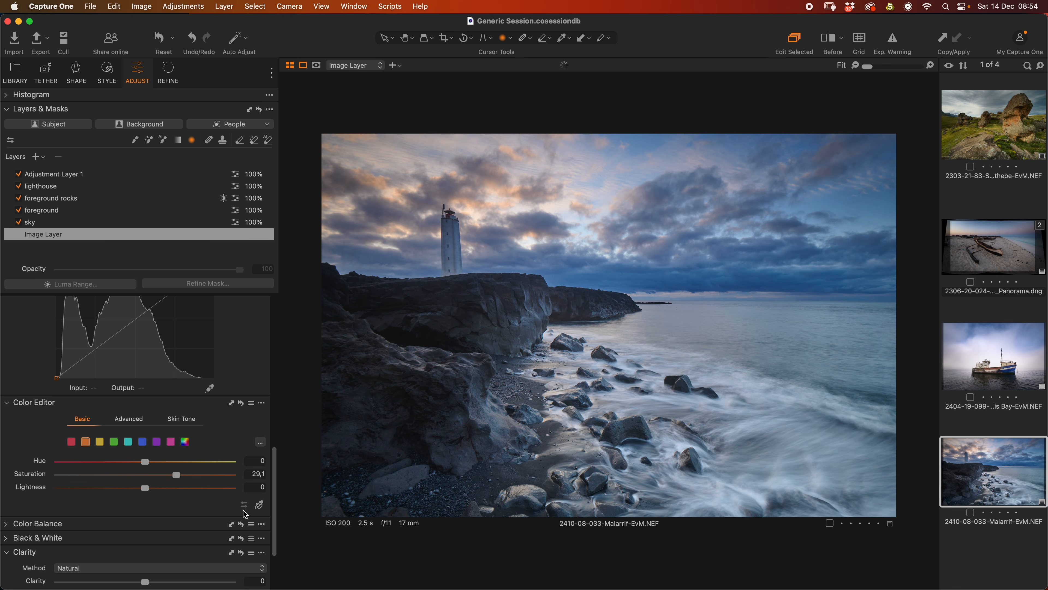
Compare the edited lighthouse photo with its unedited original
{"action": "key", "text": "y"}
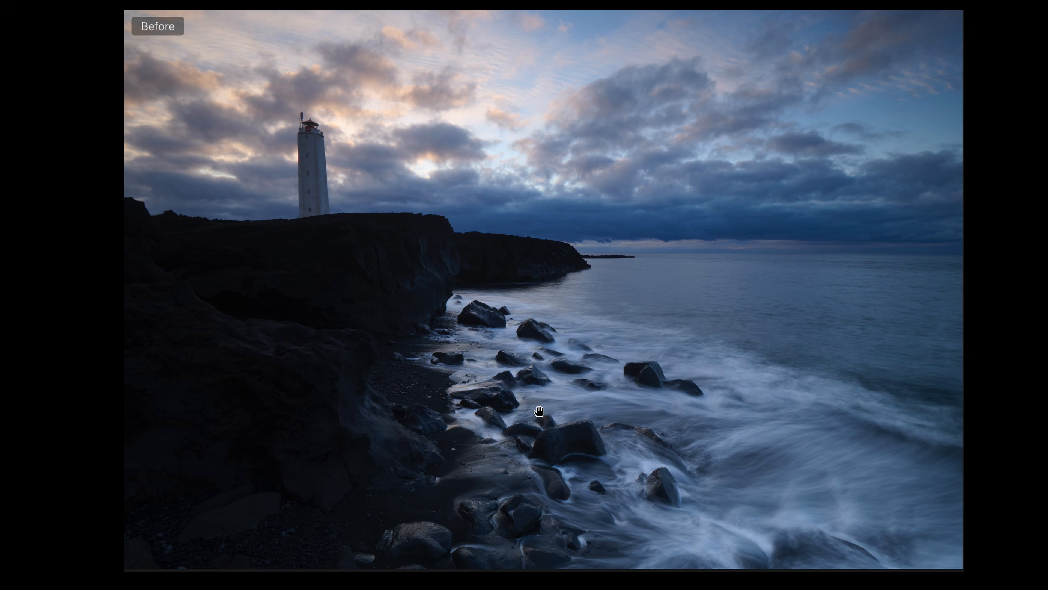
{"action": "key", "text": "backslash"}
{"action": "key", "text": "backslash"}
{"action": "key", "text": "backslash"}
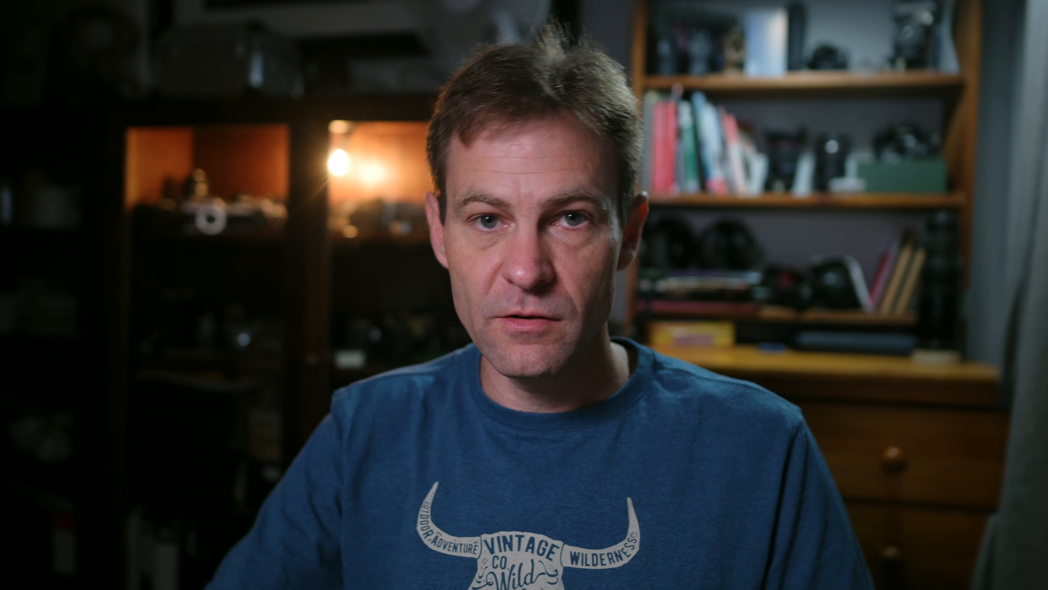